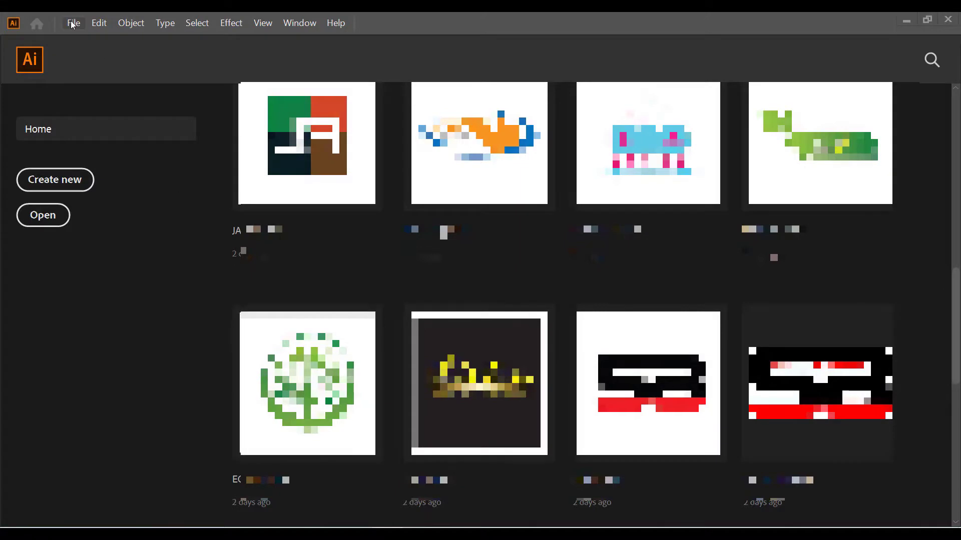
- Open the File menu from the Illustrator home screen after the intro
left_click(74, 23)
- Set up a File > New document at 2000 × 2000 px, name it 'Warning', and create it
left_click(89, 38)
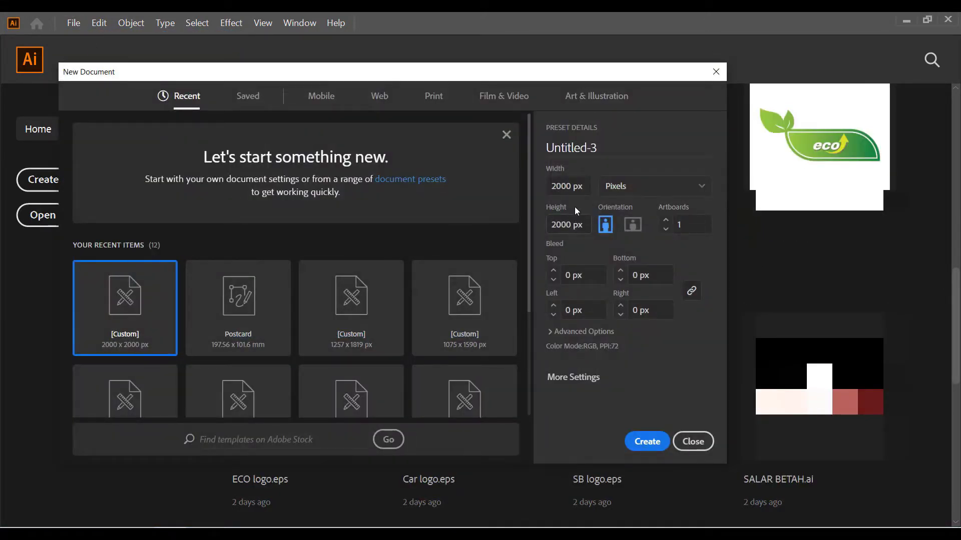
left_click(570, 192)
left_click(579, 224)
left_click(606, 152)
type("W")
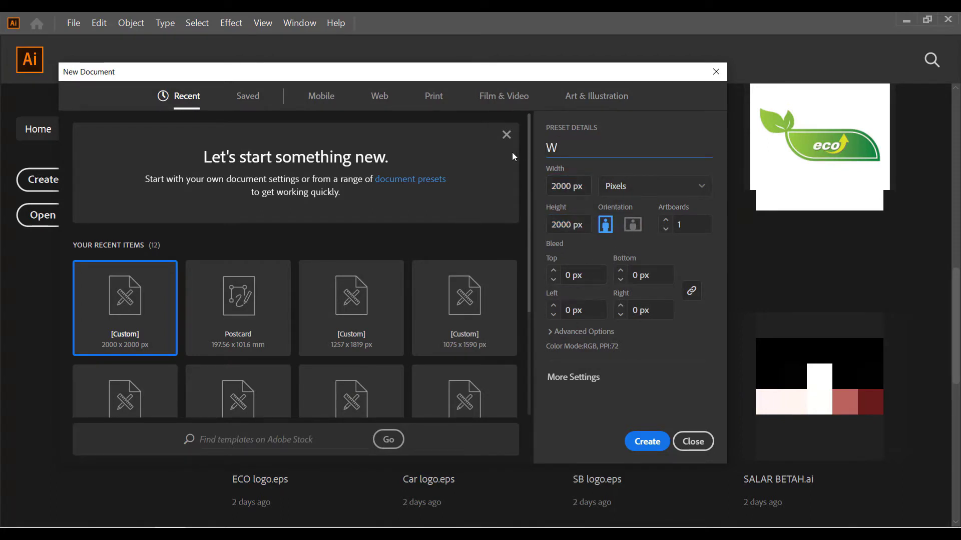
type("arnin")
type("g")
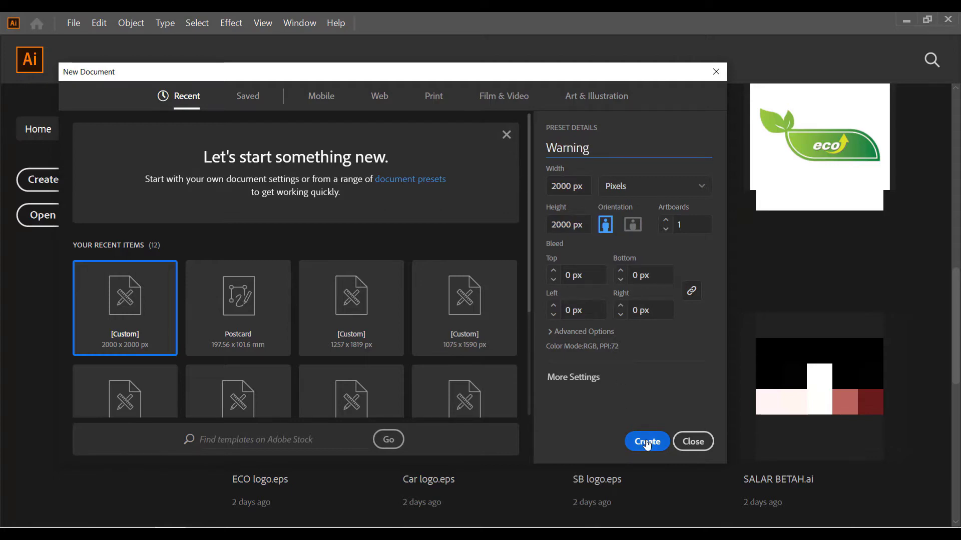
left_click(646, 441)
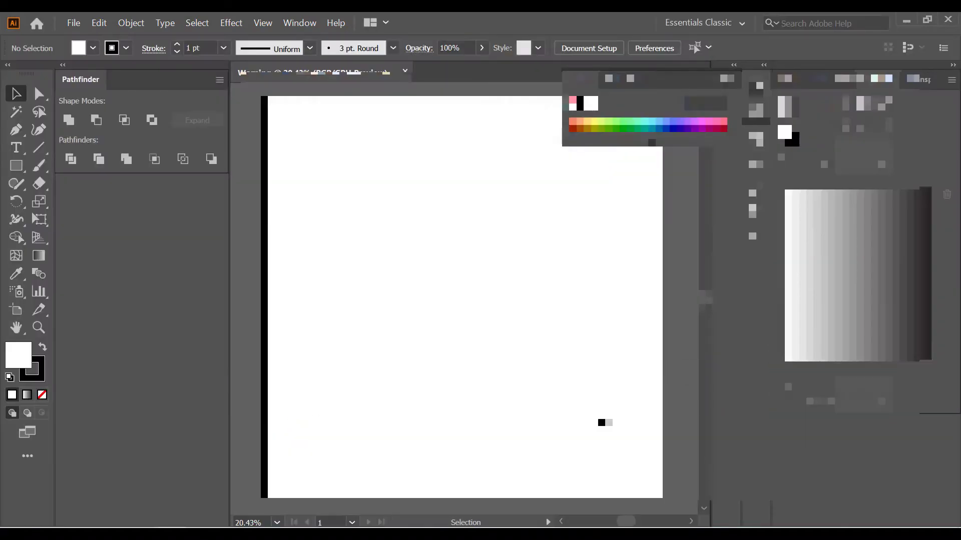
- Close the floating Color panel and the Pathfinder panel
left_click(752, 91)
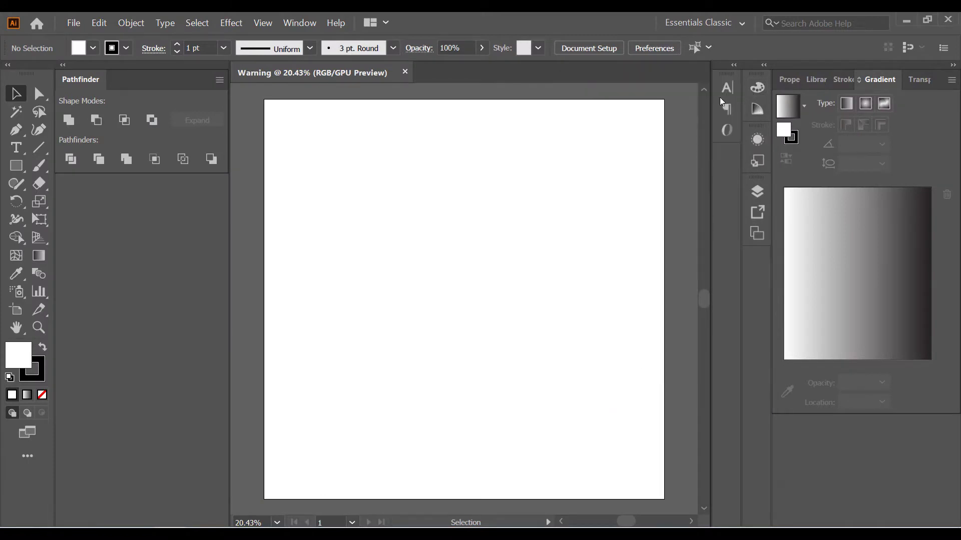
scroll(423, 230, "down", 1)
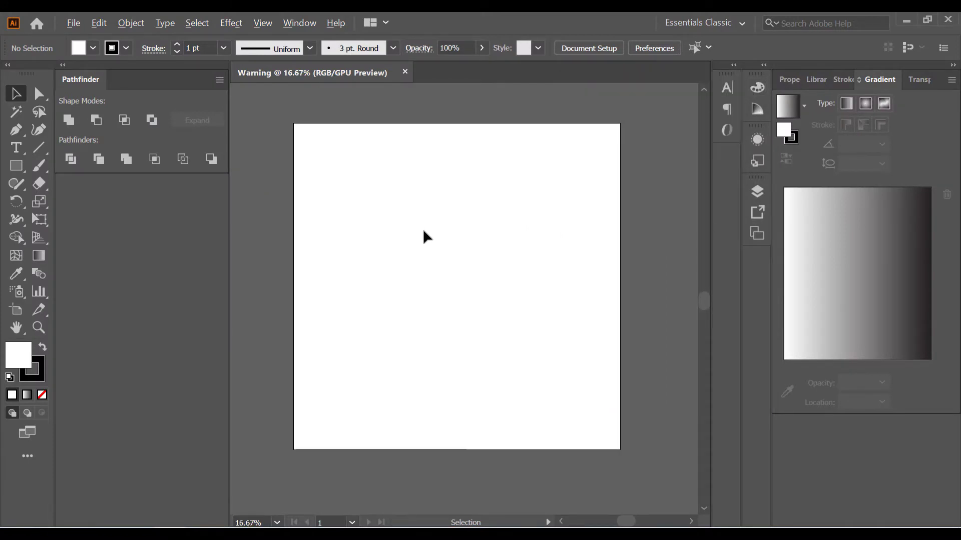
right_click(188, 79)
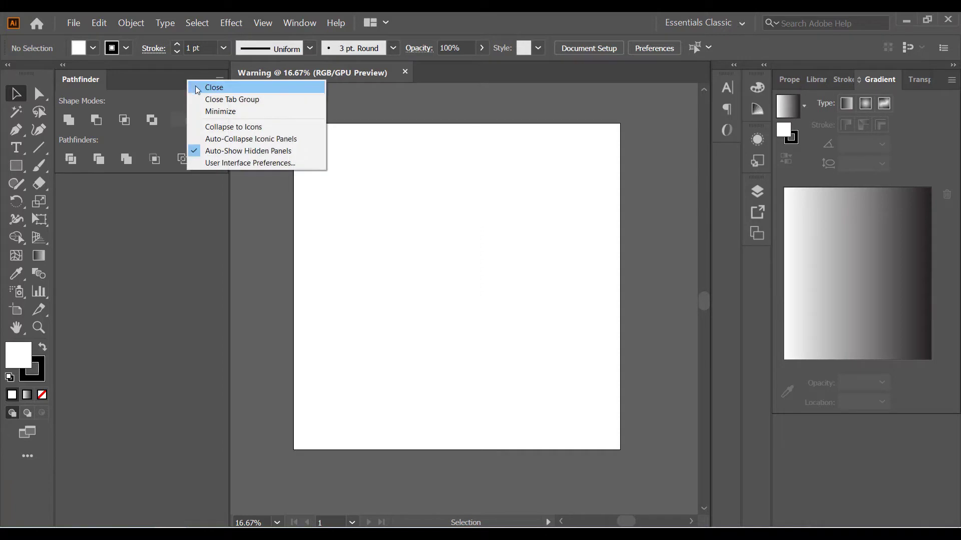
left_click(195, 84)
- Paste the six-swatch palette (FFFFFF, E40428, DADADA, 000000, 007F07, FFE600) onto the artboard
left_click_drag(197, 173, 244, 183)
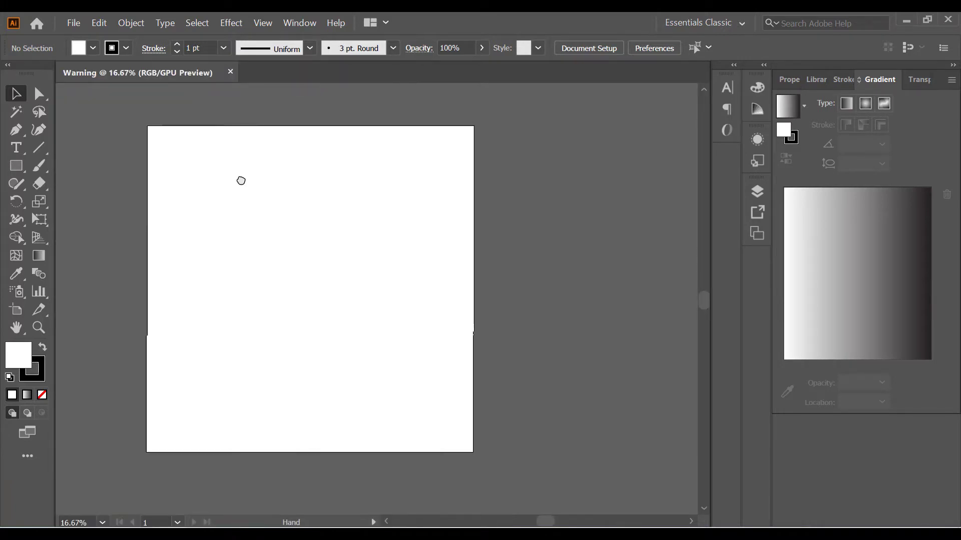
scroll(179, 221, "up", 1)
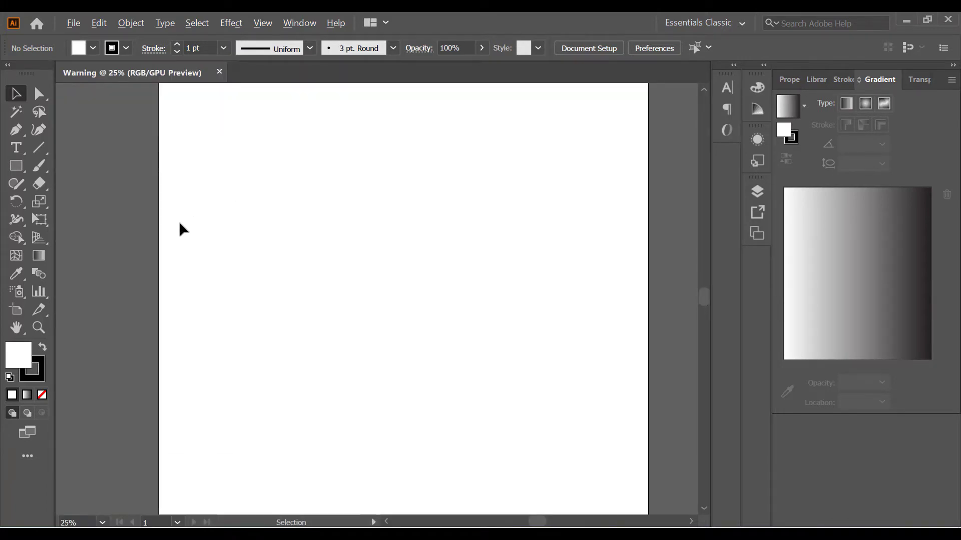
scroll(181, 221, "down", 1)
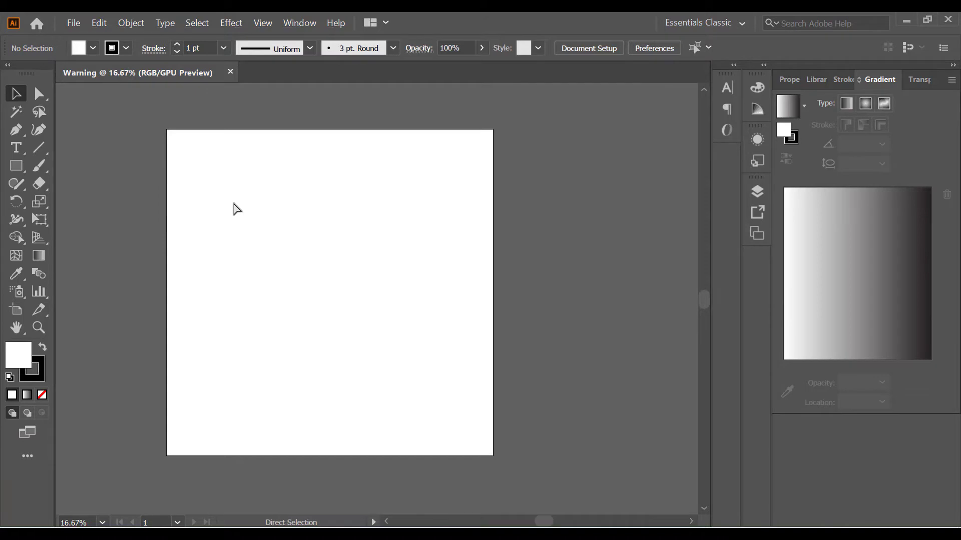
key("ctrl+v")
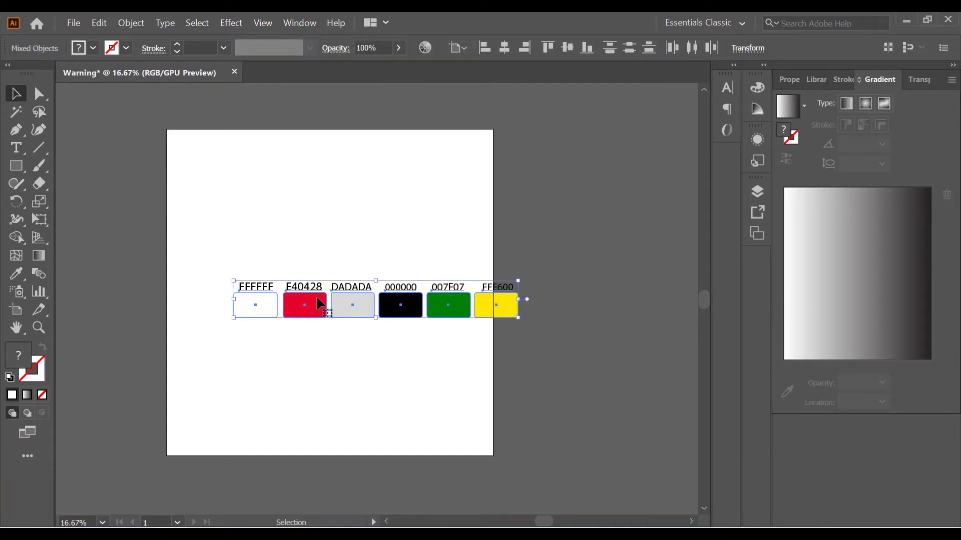
- Drag the six-swatch palette just above the artboard and deselect it
left_click_drag(317, 304, 254, 112)
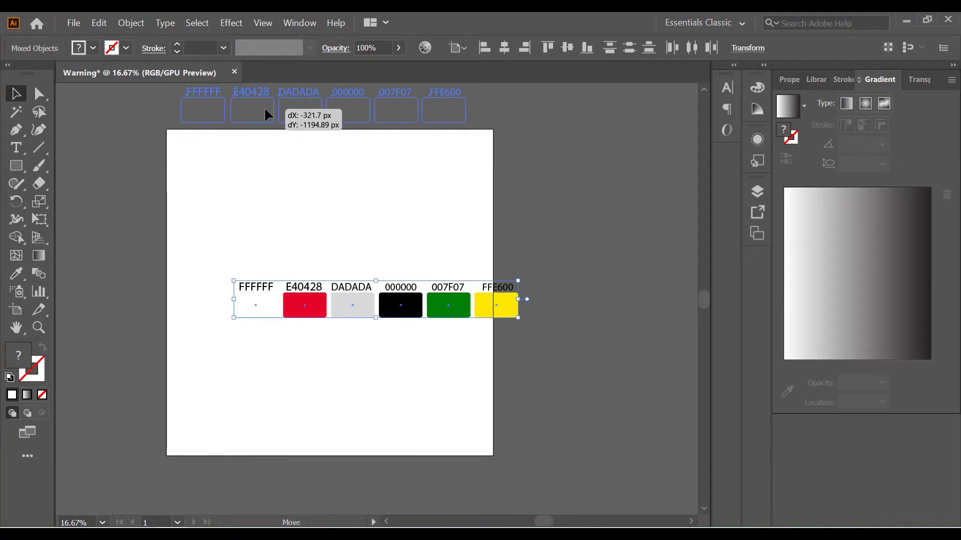
left_click_drag(254, 111, 265, 110)
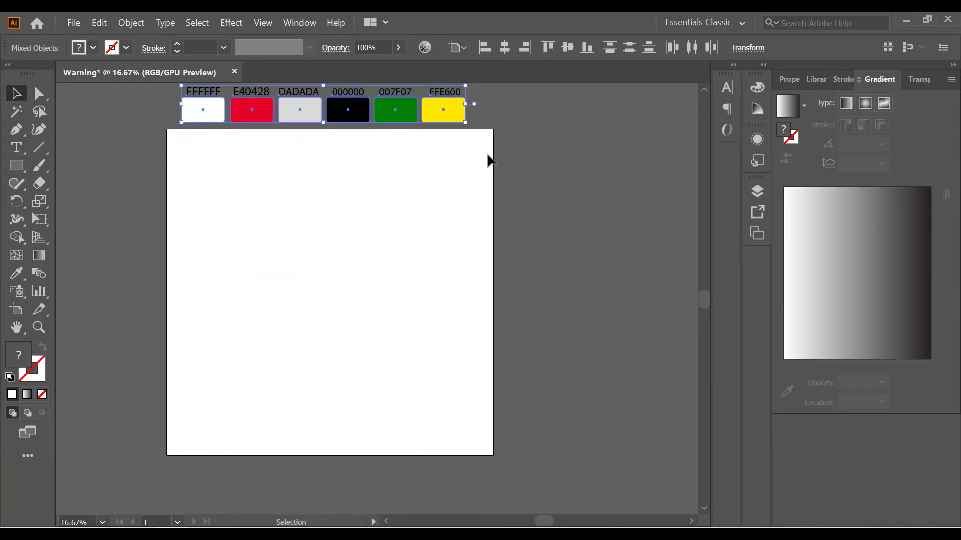
left_click(526, 169)
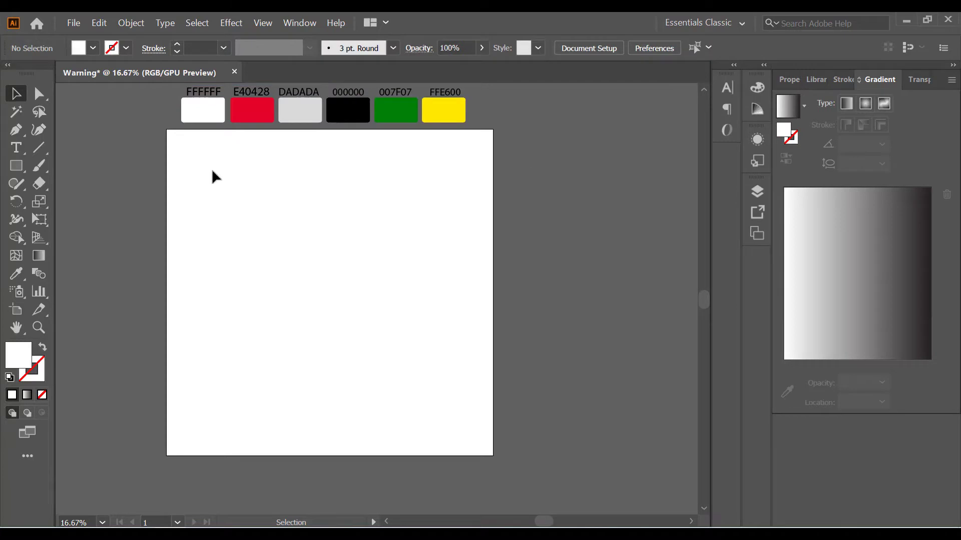
- Draw a 2000 × 2000 px rectangle filled with the yellow FFE600 swatch
left_click(16, 166)
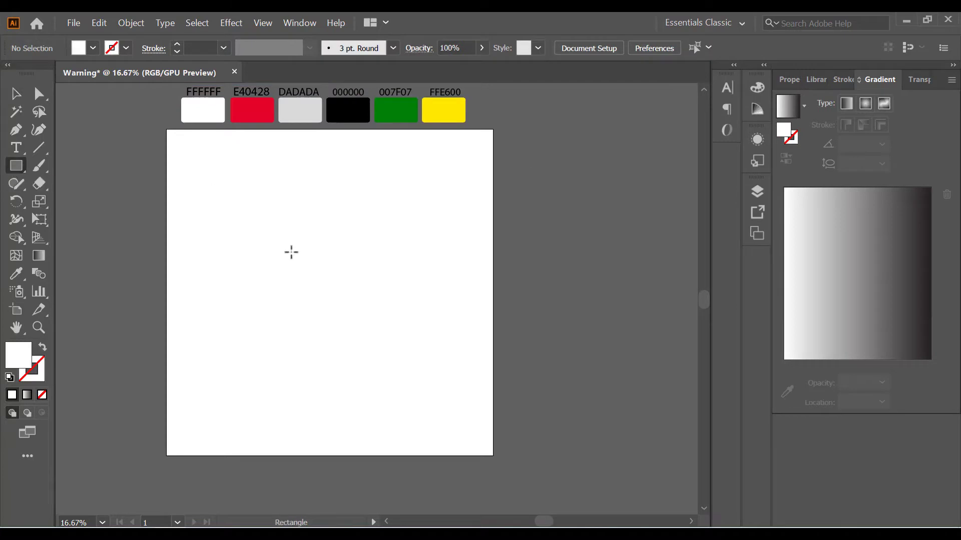
left_click(291, 252)
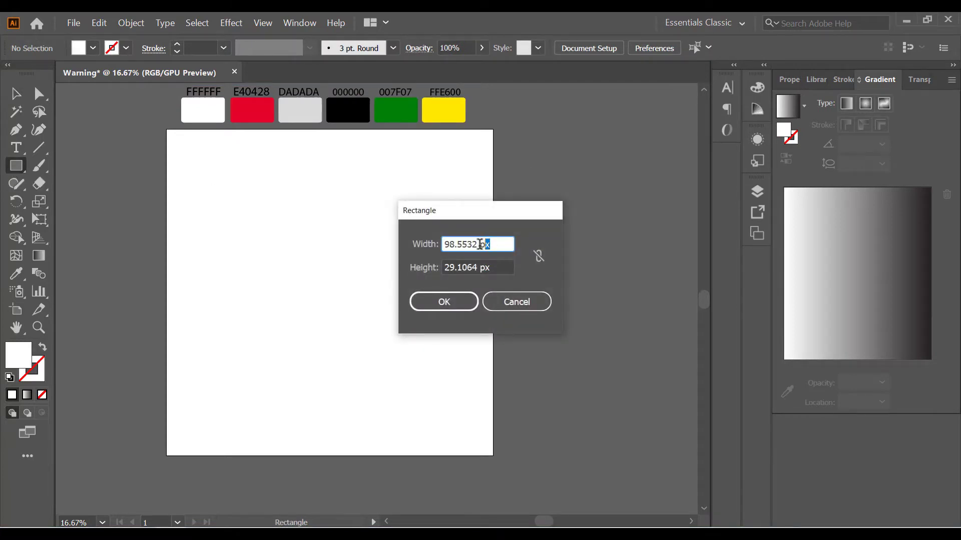
type("2000")
key("Tab")
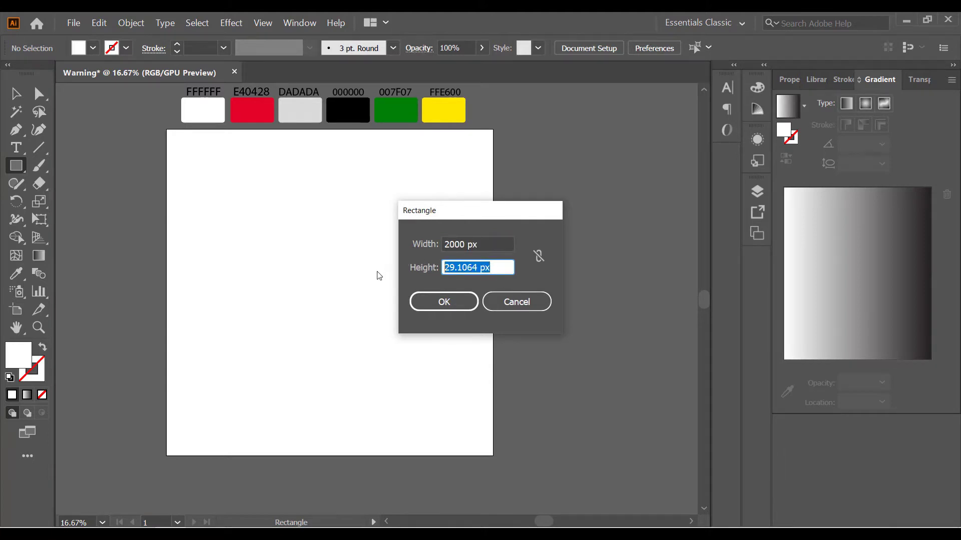
type("2000")
left_click(455, 302)
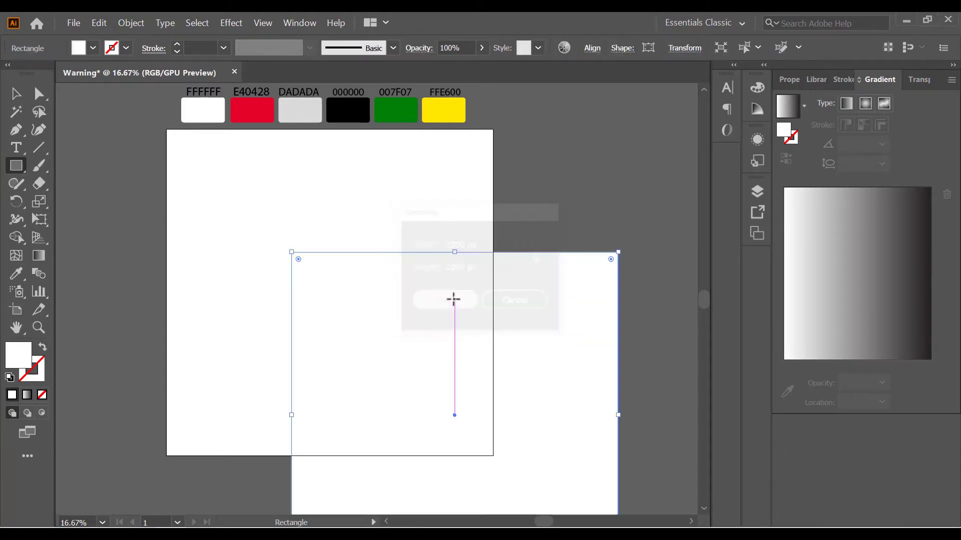
left_click(16, 274)
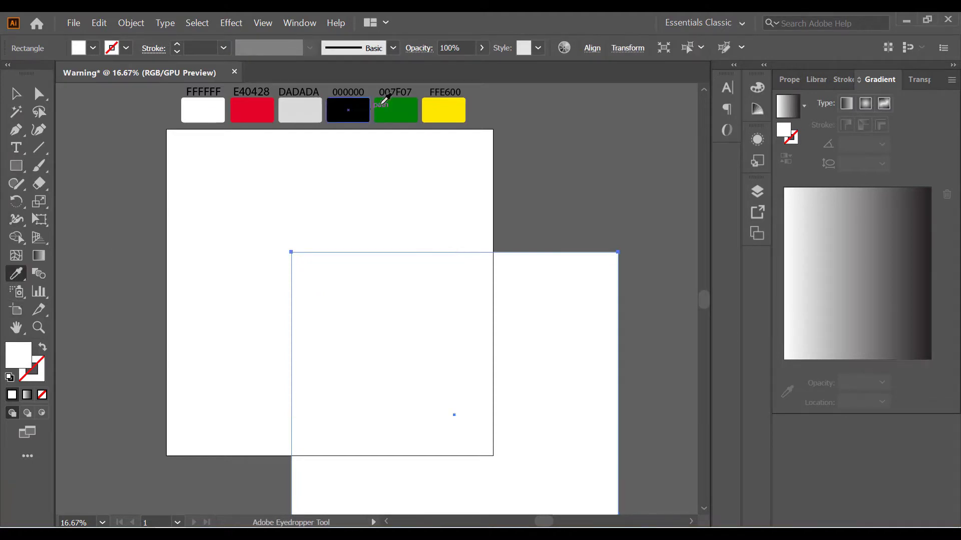
left_click(444, 110)
- Centre the yellow rectangle on the artboard and lock it
left_click(16, 93)
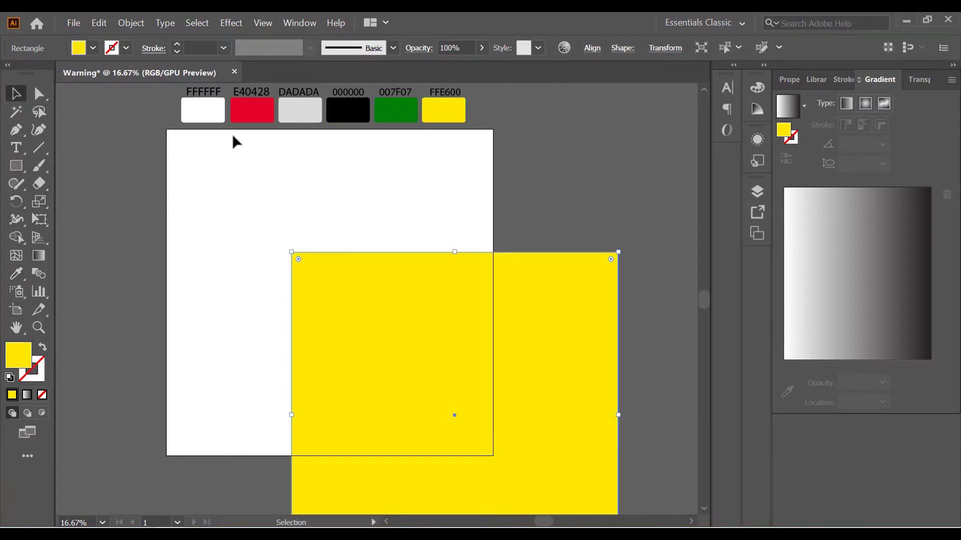
left_click(589, 50)
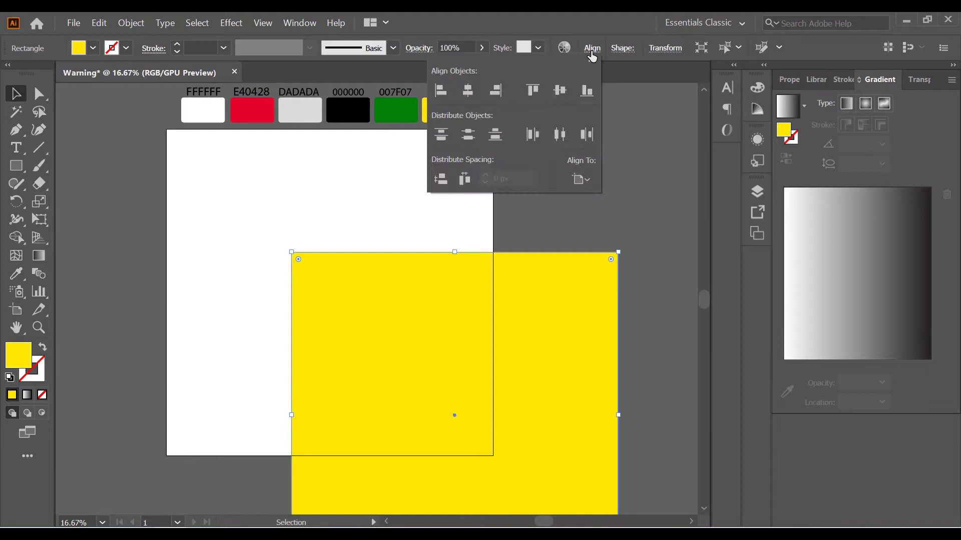
left_click(468, 90)
left_click(560, 91)
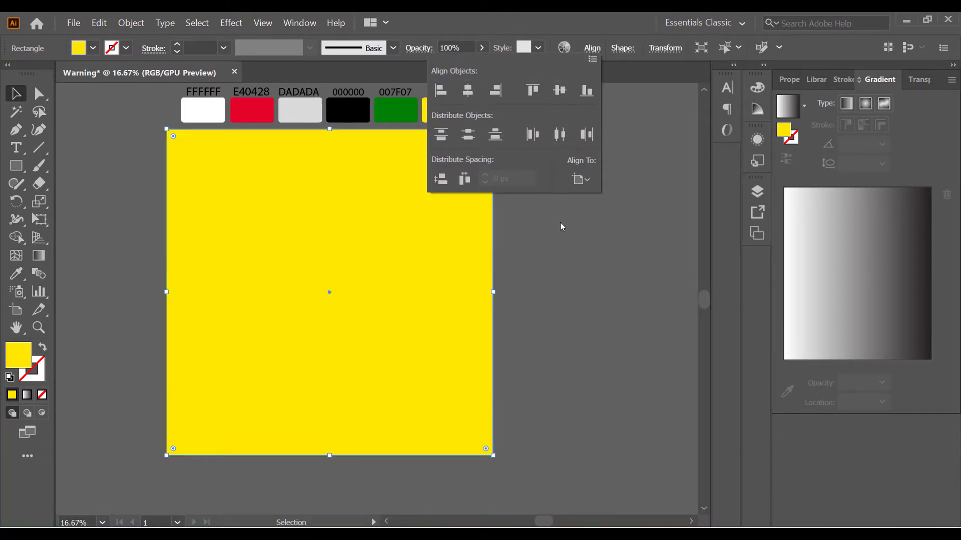
left_click(131, 22)
mouse_move(290, 104)
left_click(308, 101)
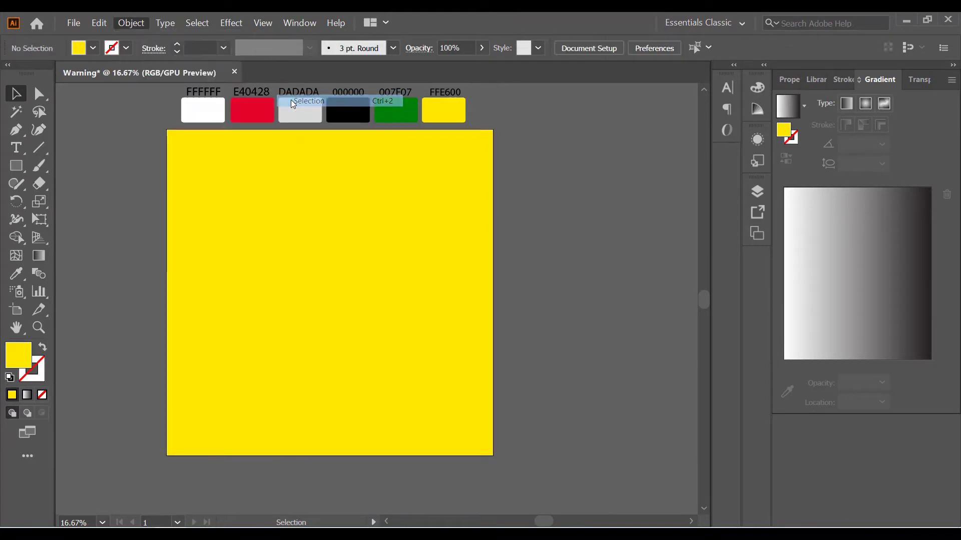
- Draw a large square over the yellow background and fill it with white FFFFFF
left_click(16, 166)
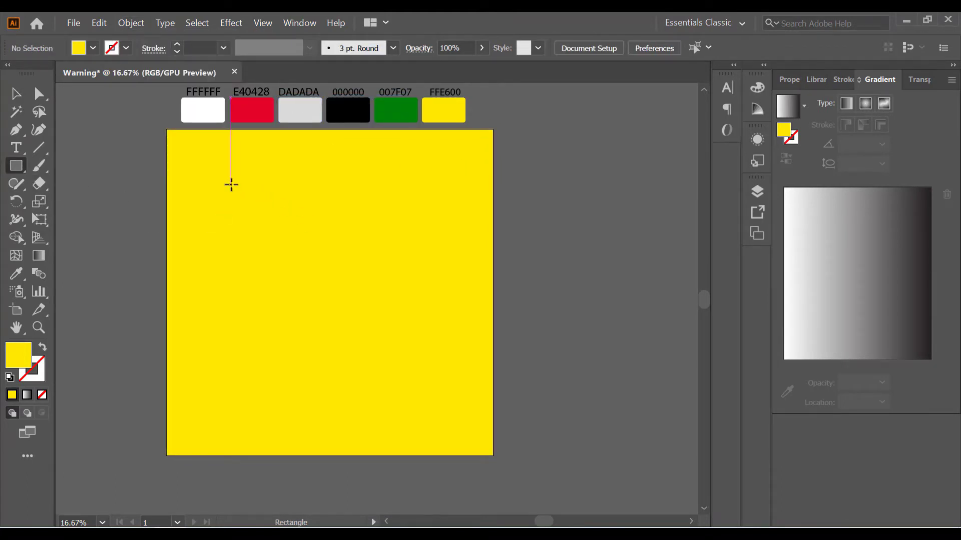
mouse_move(231, 185)
left_mouse_down()
mouse_move(422, 370)
mouse_move(428, 390)
mouse_move(434, 368)
left_mouse_up()
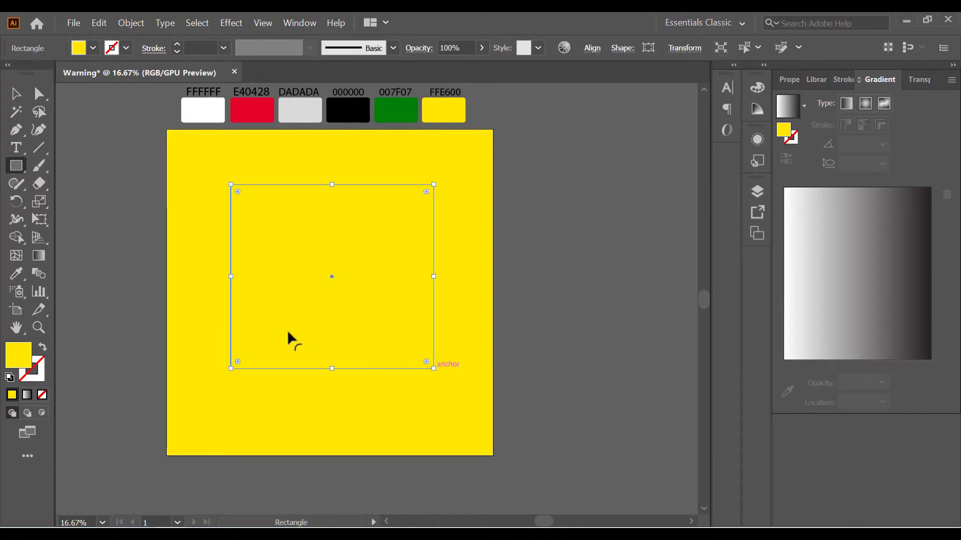
left_click(16, 274)
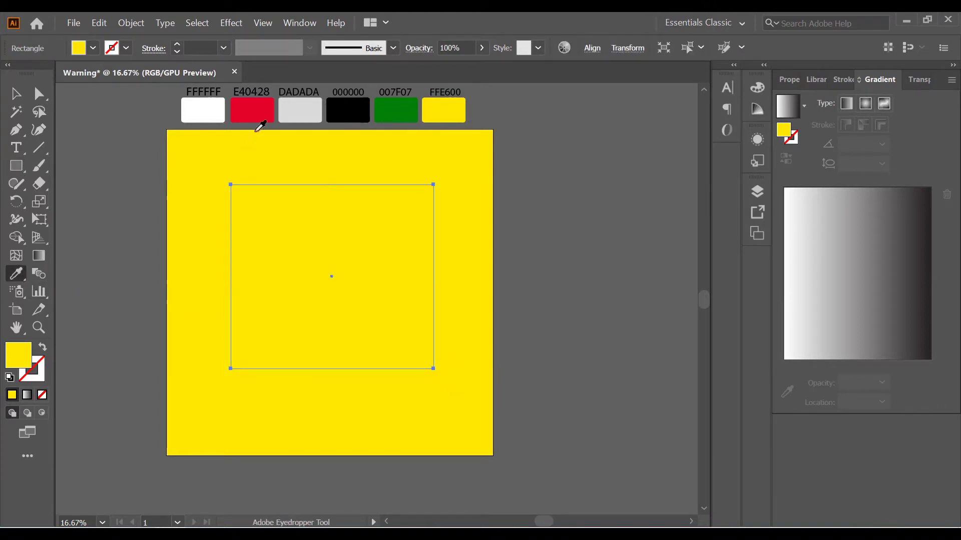
left_click(201, 107)
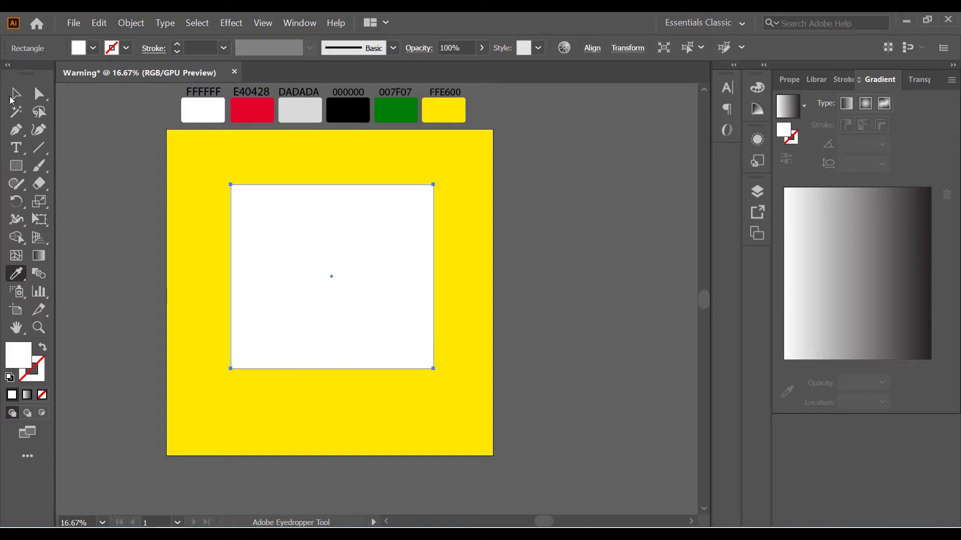
- Centre the white square on the artboard, then nudge it slightly down
left_click(15, 95)
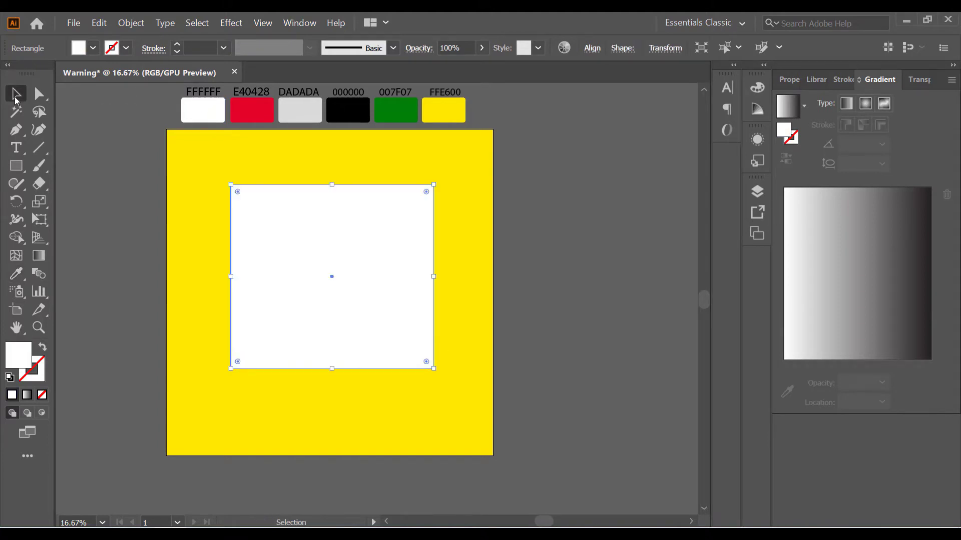
left_click(590, 48)
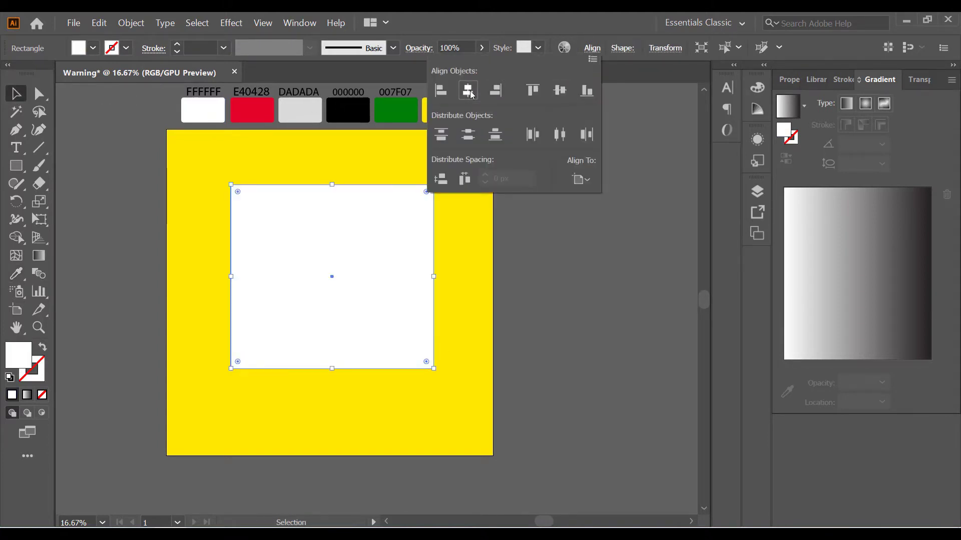
left_click(467, 90)
left_click(560, 91)
left_click(541, 228)
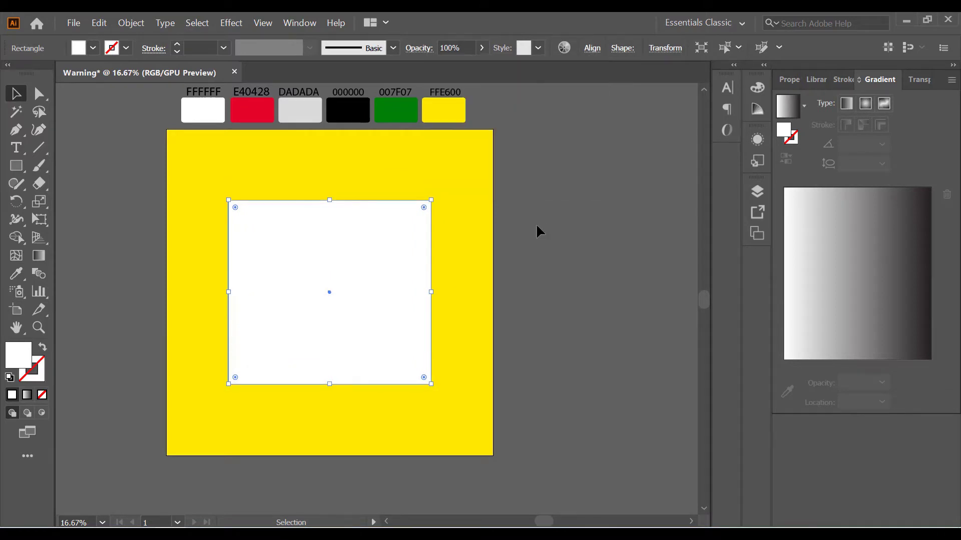
left_click_drag(322, 228, 322, 233)
left_click(545, 223)
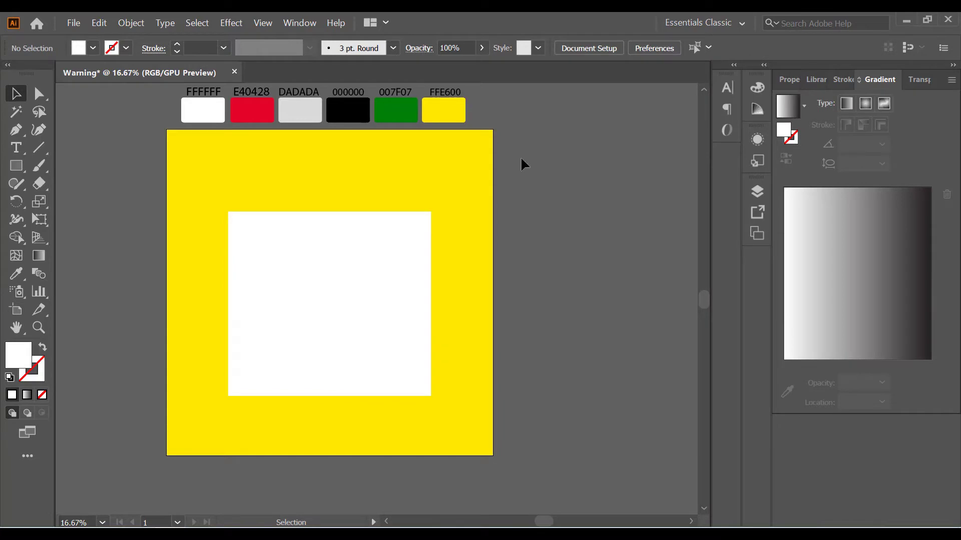
- Draw a thin bar across the white square's top edge and fill it with grey DADADA
left_click(15, 166)
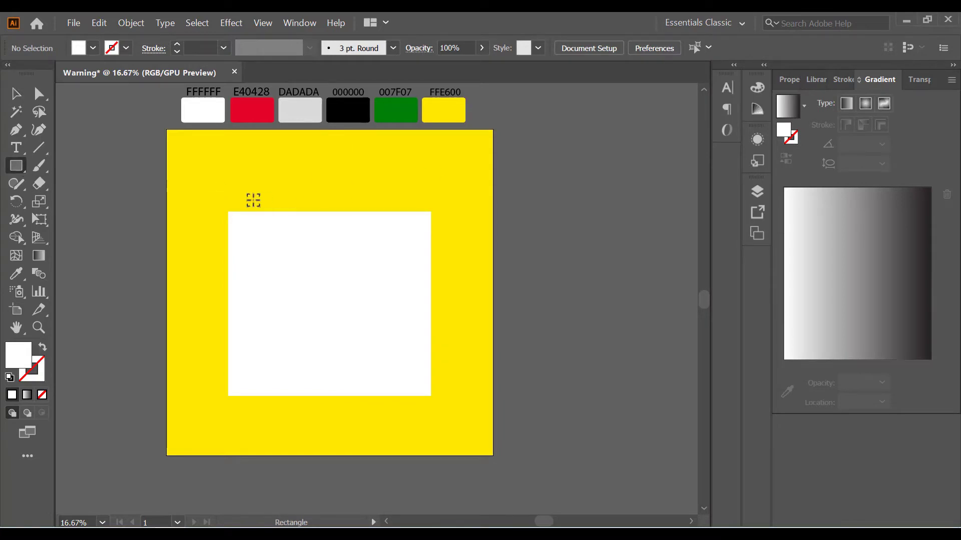
scroll(253, 200, "up", 1)
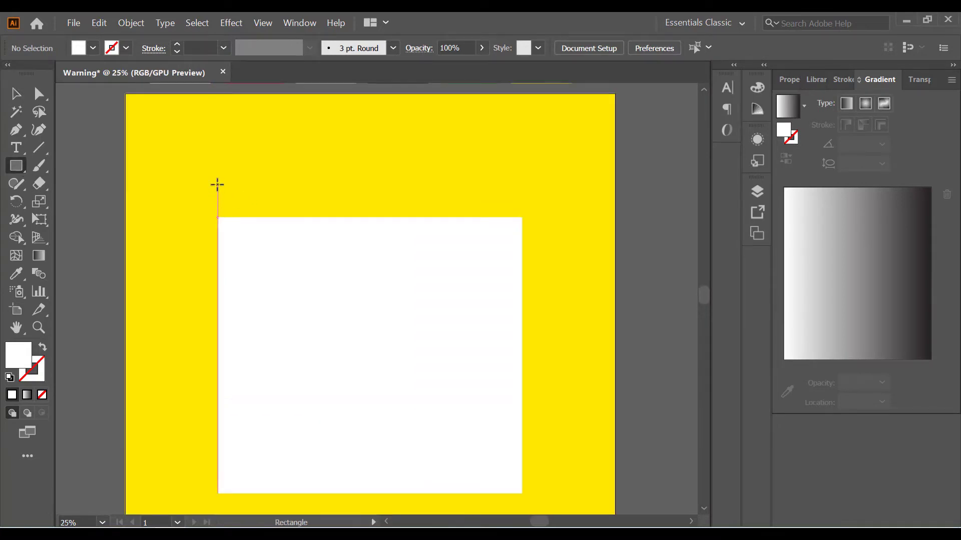
mouse_move(218, 181)
left_mouse_down()
mouse_move(450, 217)
mouse_move(522, 217)
left_mouse_up()
scroll(266, 204, "down", 1)
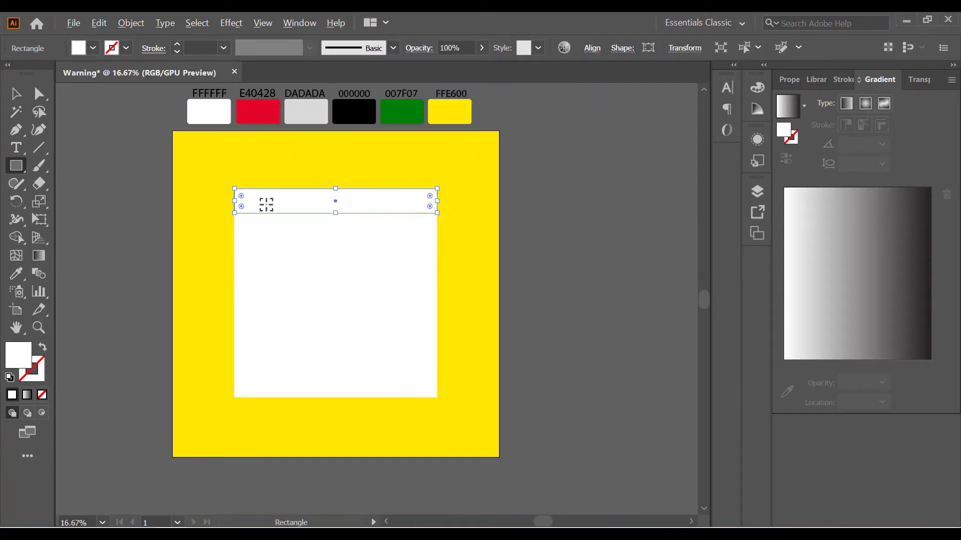
scroll(266, 204, "up", 1)
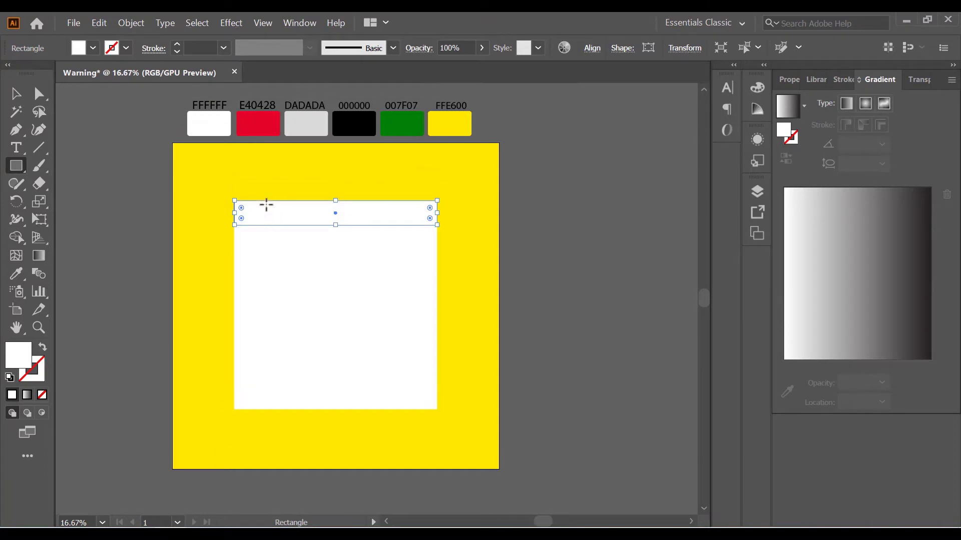
left_click(19, 276)
left_click(286, 134)
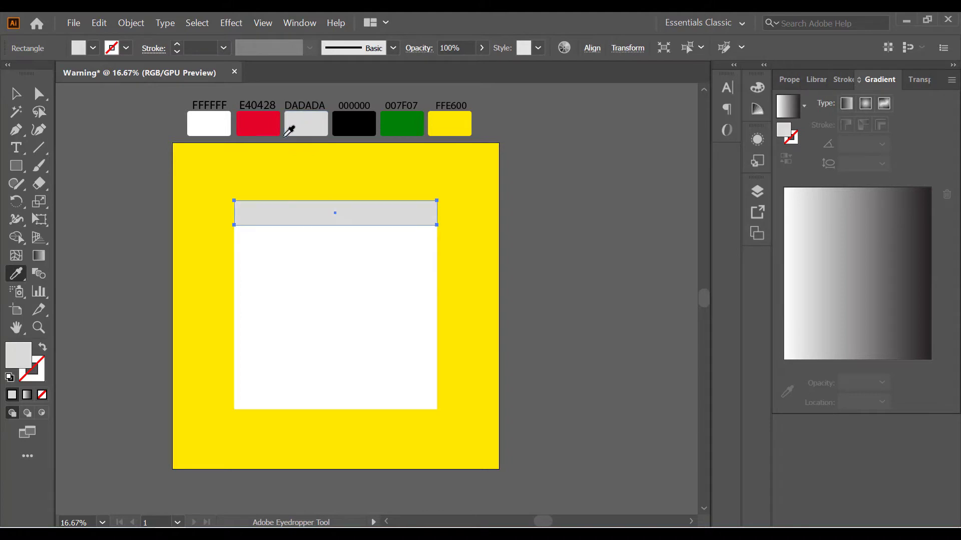
left_click(16, 93)
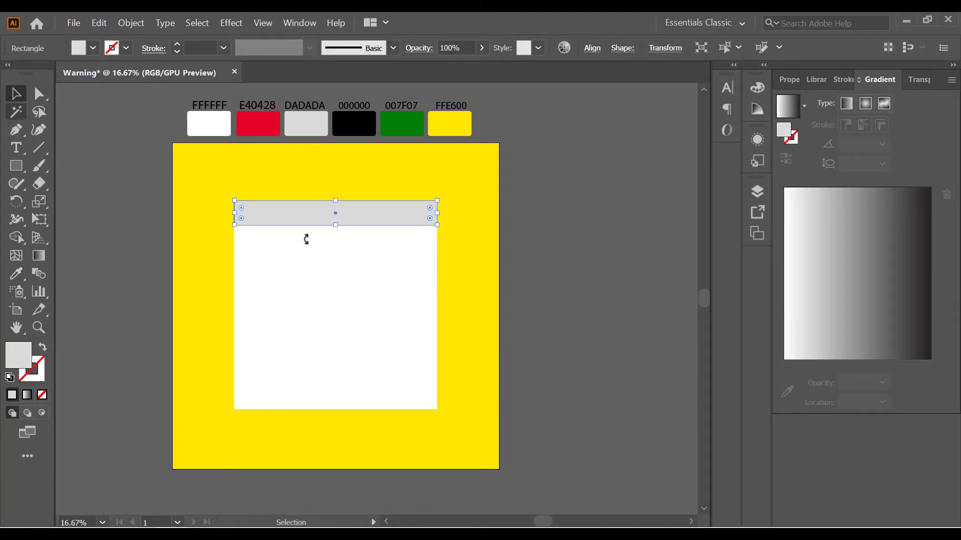
left_click(544, 253)
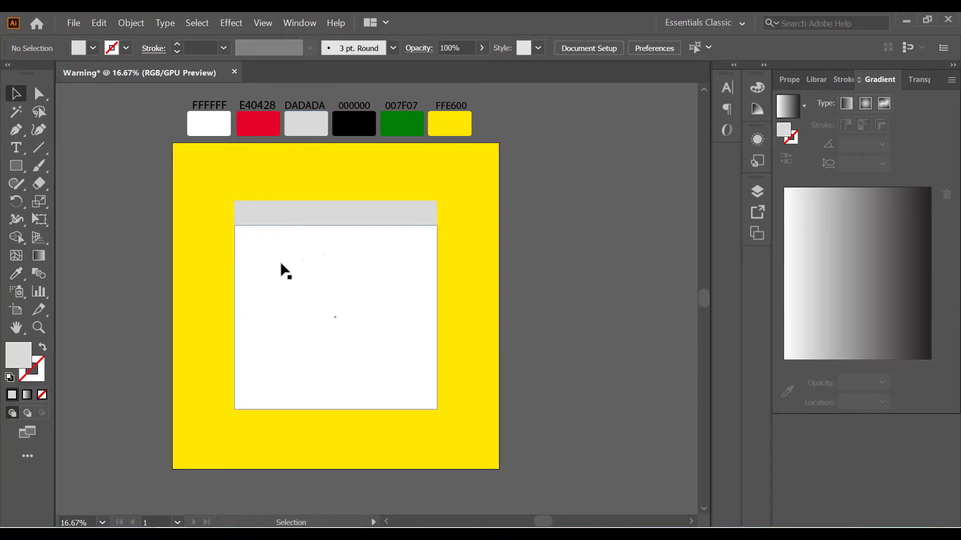
- Paste a copy of the white square in front and fill it with red E40428
left_click(283, 288)
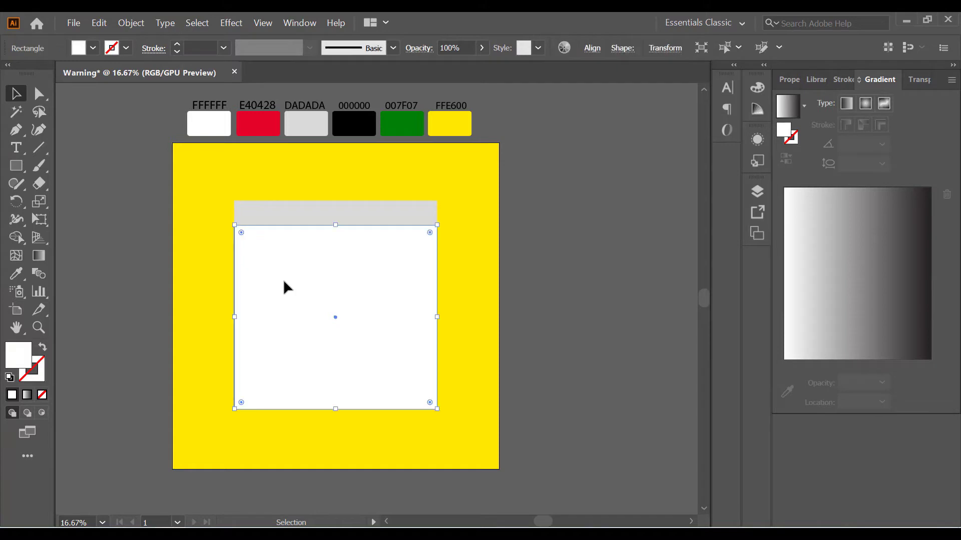
left_click(126, 26)
mouse_move(98, 22)
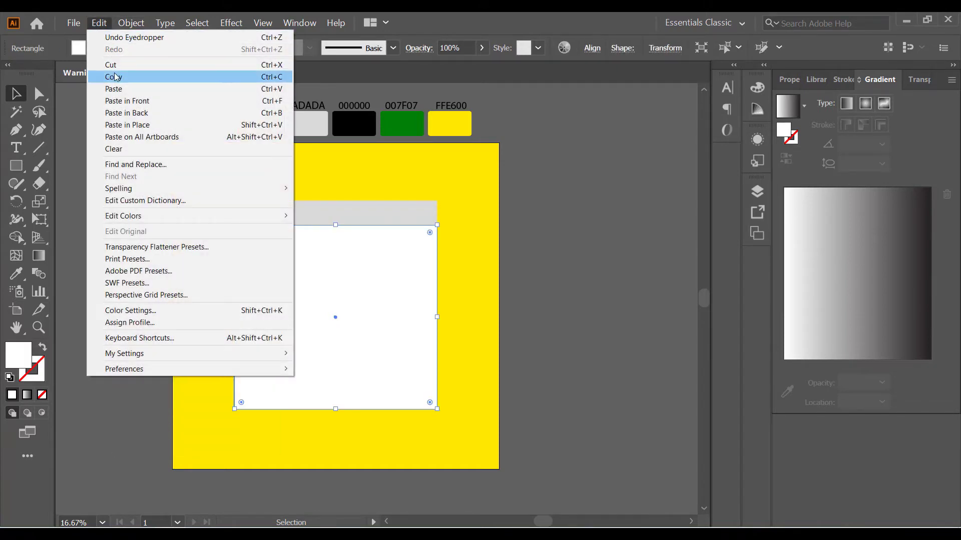
left_click(117, 78)
left_click(99, 23)
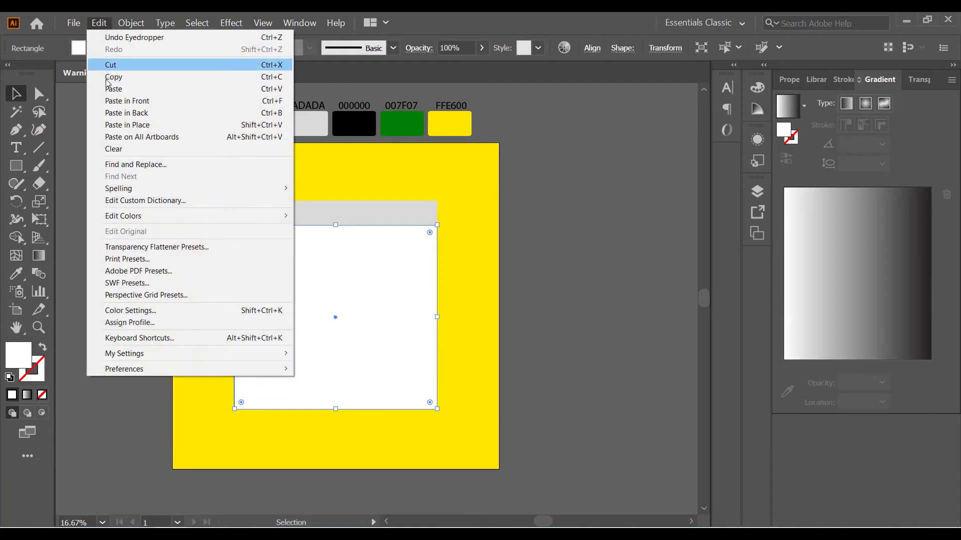
left_click(120, 101)
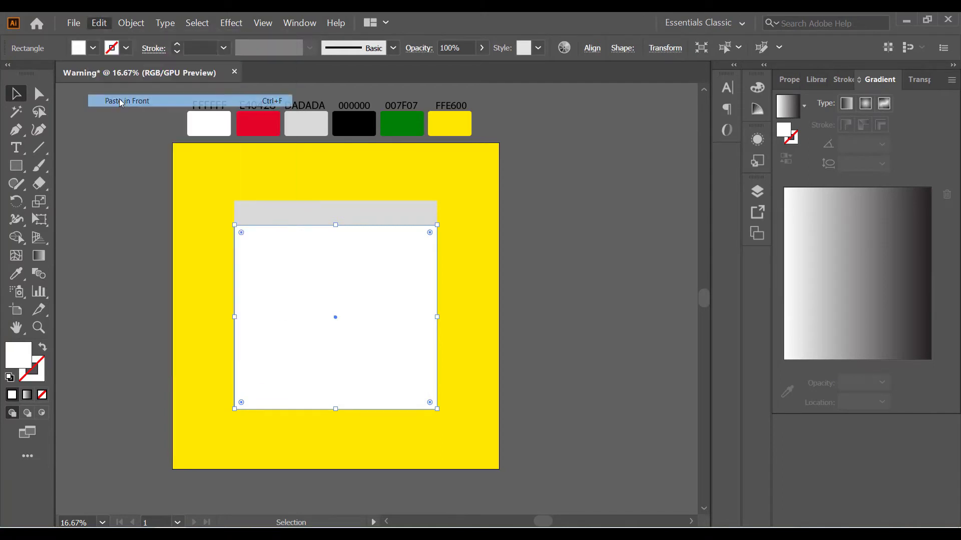
left_click(16, 274)
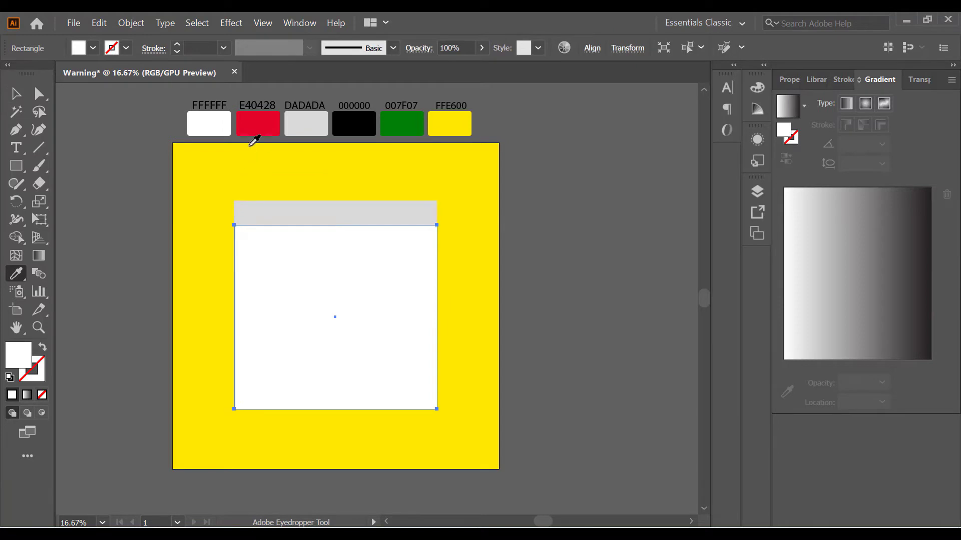
left_click(258, 123)
- Shrink the red square to leave a white border and round its corners slightly
left_click(14, 99)
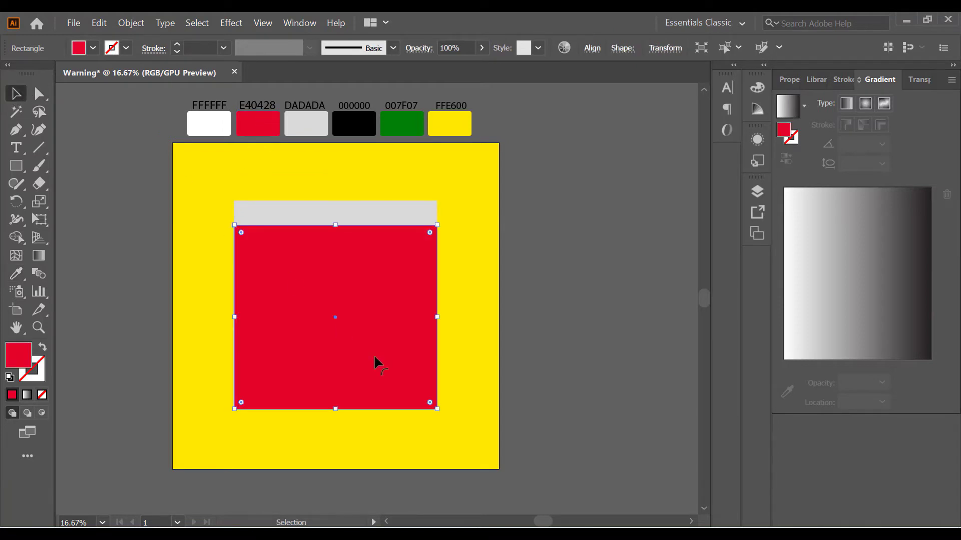
left_click_drag(437, 410, 428, 401)
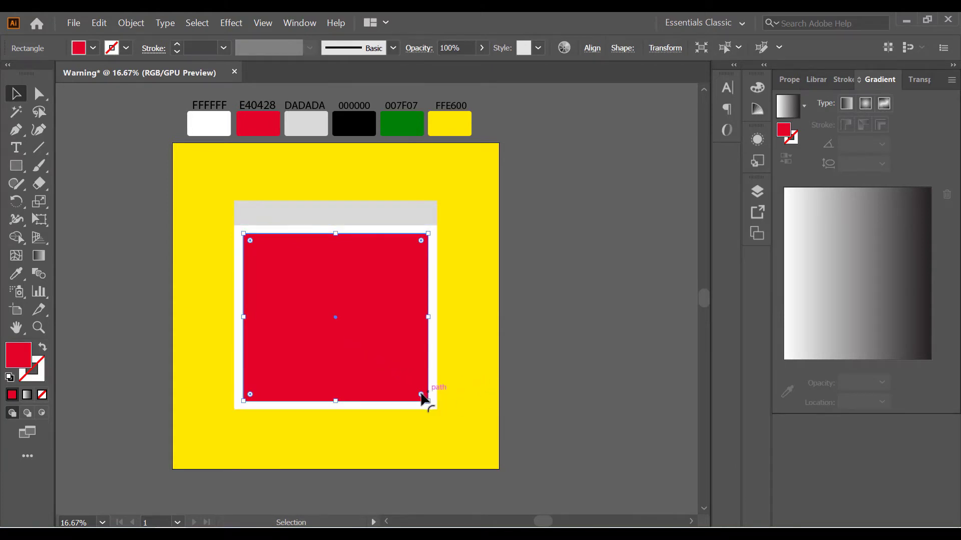
left_click_drag(421, 395, 418, 392)
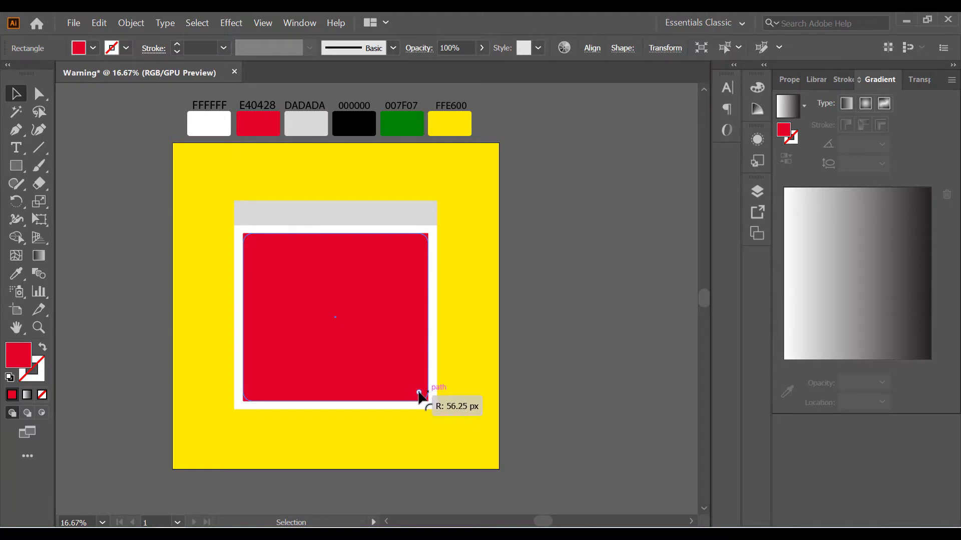
left_click_drag(417, 392, 424, 398)
left_click(525, 379)
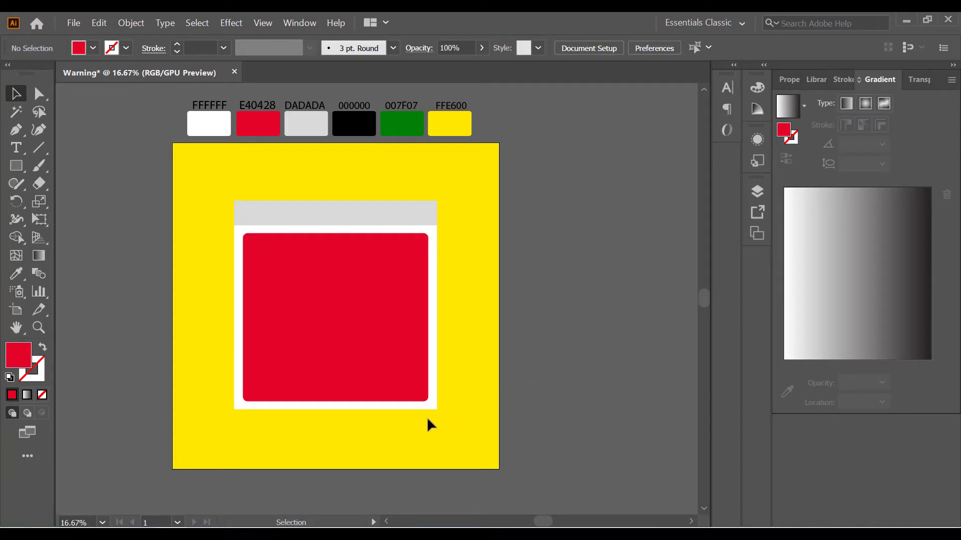
- Round the corners of the white square behind the red one
scroll(427, 416, "up", 1)
left_click(414, 401)
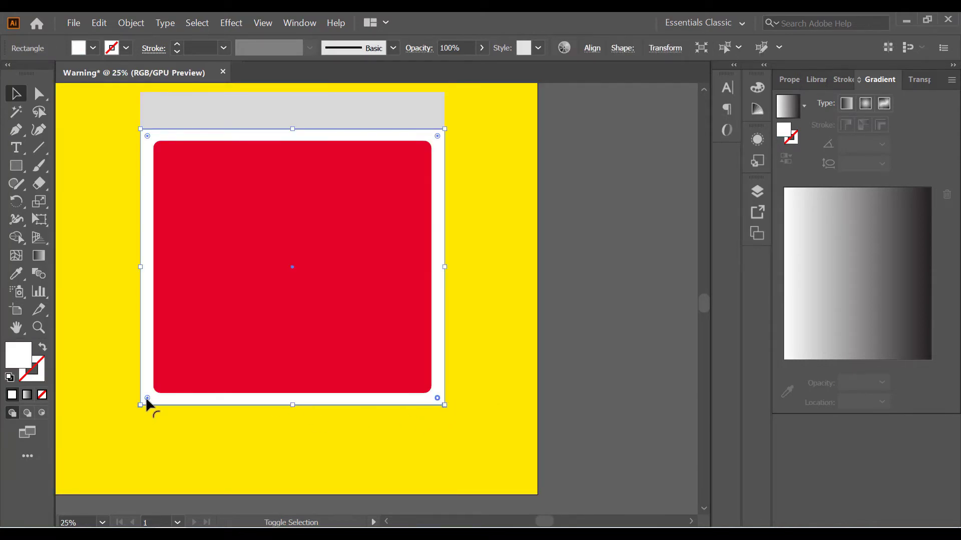
left_click_drag(437, 398, 434, 395)
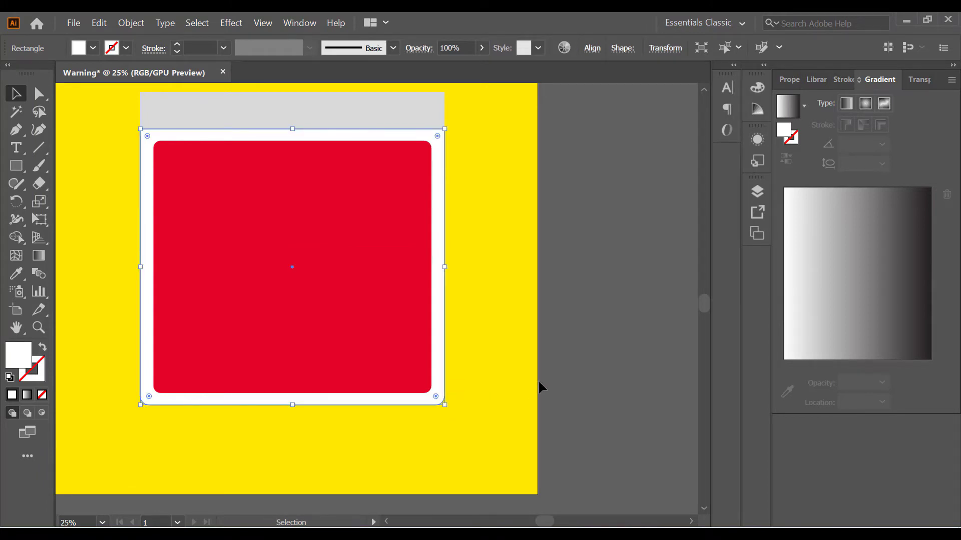
left_click(539, 379)
scroll(465, 400, "down", 1)
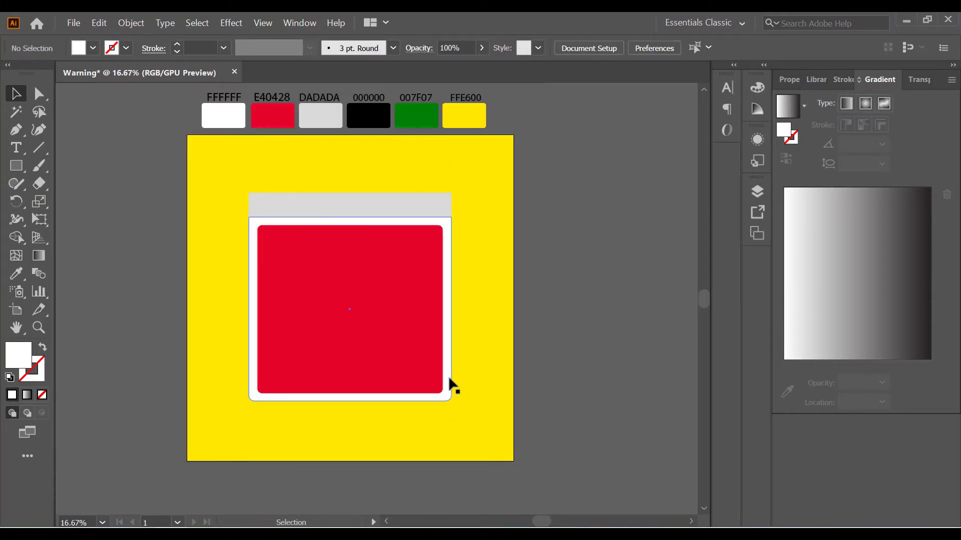
scroll(449, 385, "up", 1)
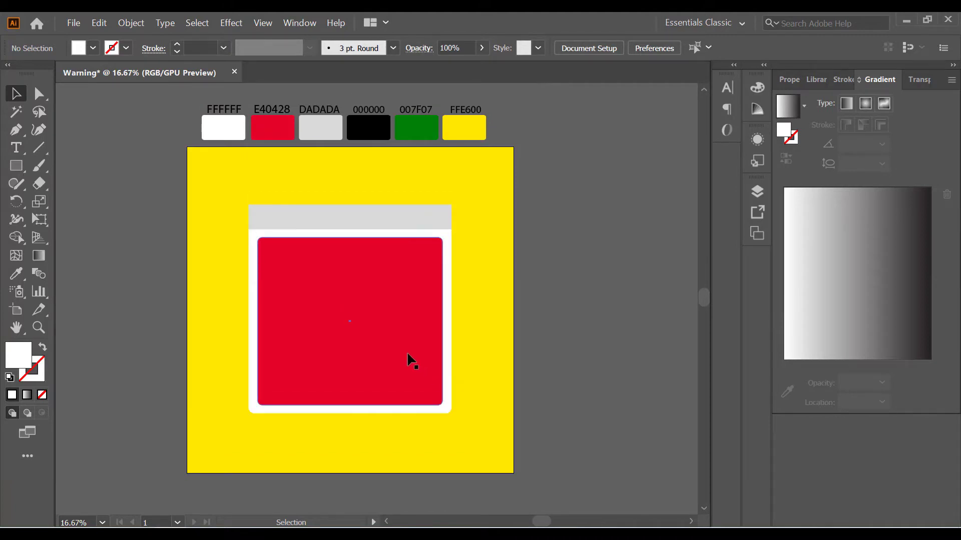
left_click(16, 166)
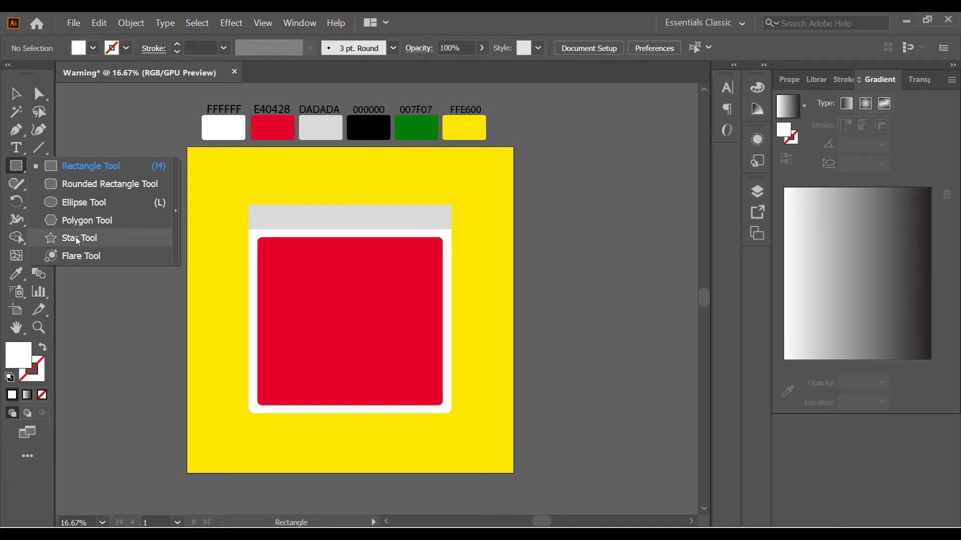
- Draw a triangle inside the red square and fill it with yellow FFE600
left_click(76, 239)
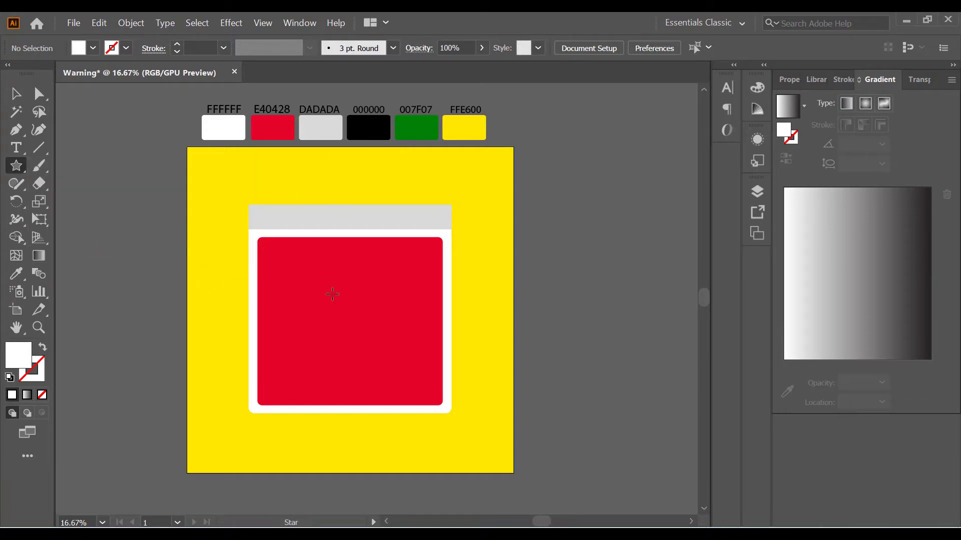
left_click_drag(333, 293, 373, 339)
left_click(12, 95)
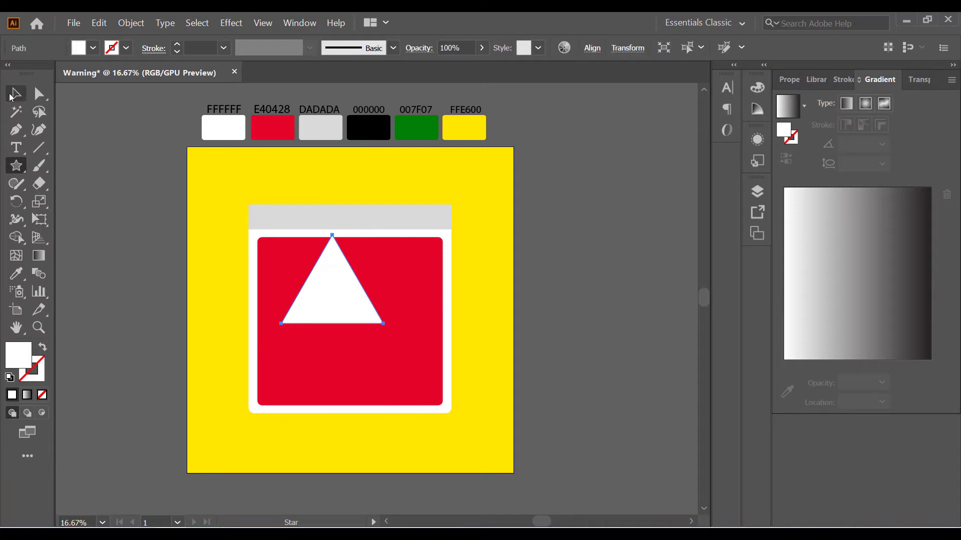
left_click(20, 274)
left_click(458, 129)
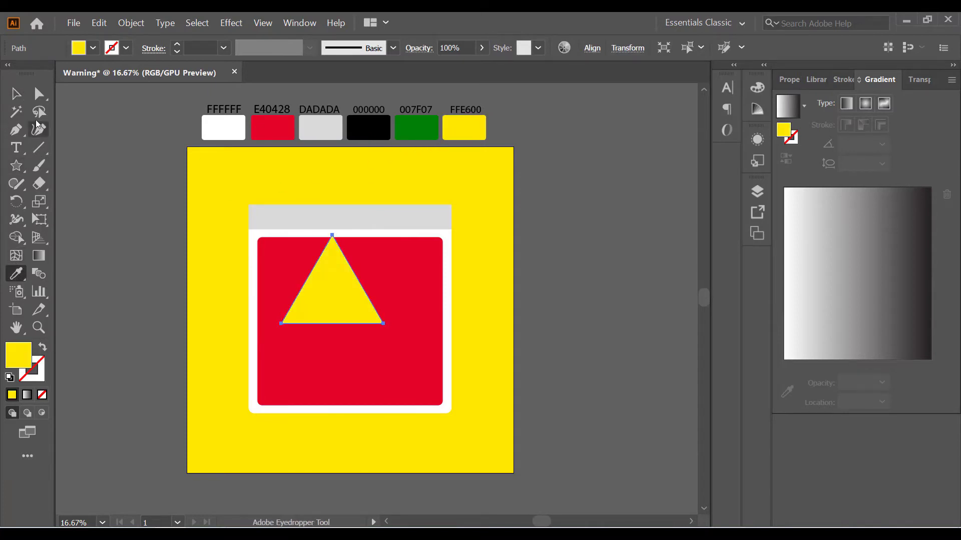
left_click(16, 93)
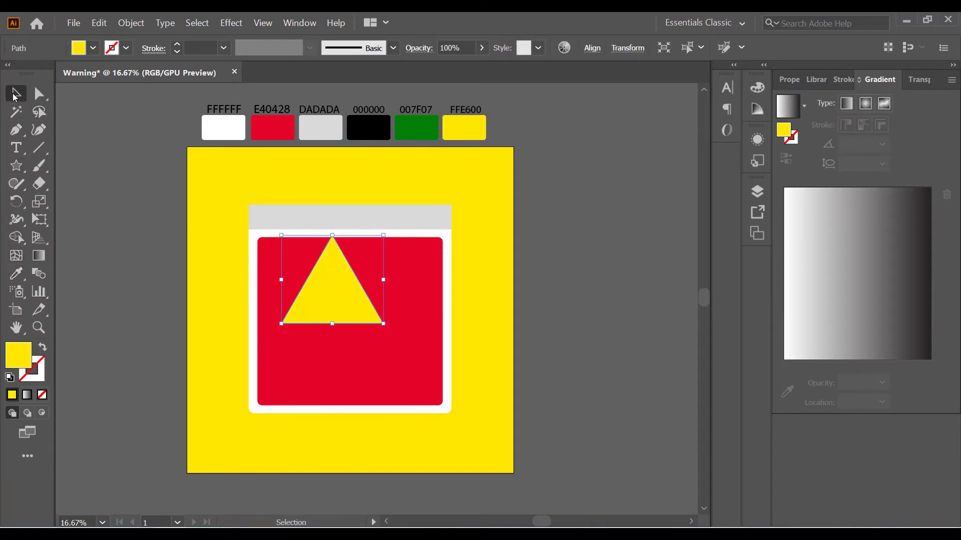
- Centre the yellow triangle horizontally and vertically, then reselect it
left_click(592, 48)
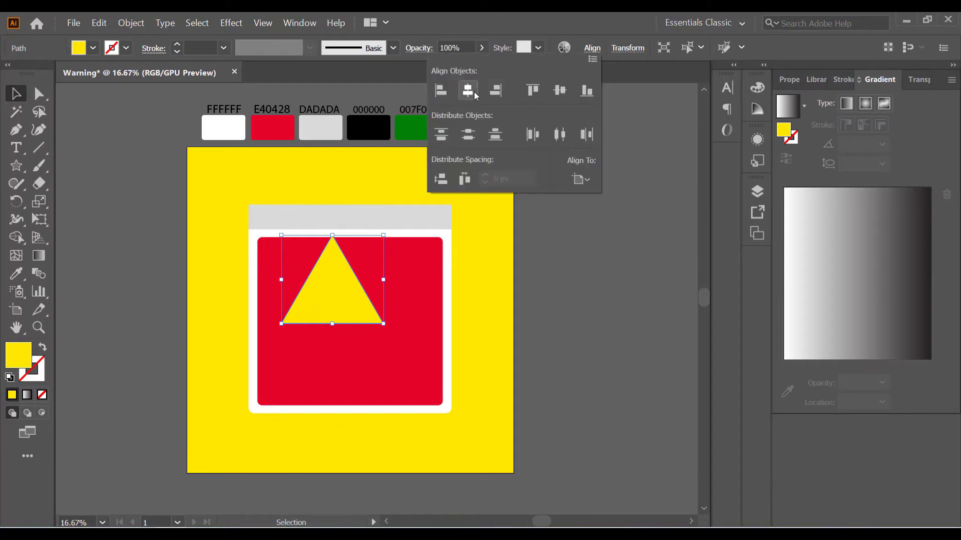
left_click(469, 91)
left_click(559, 91)
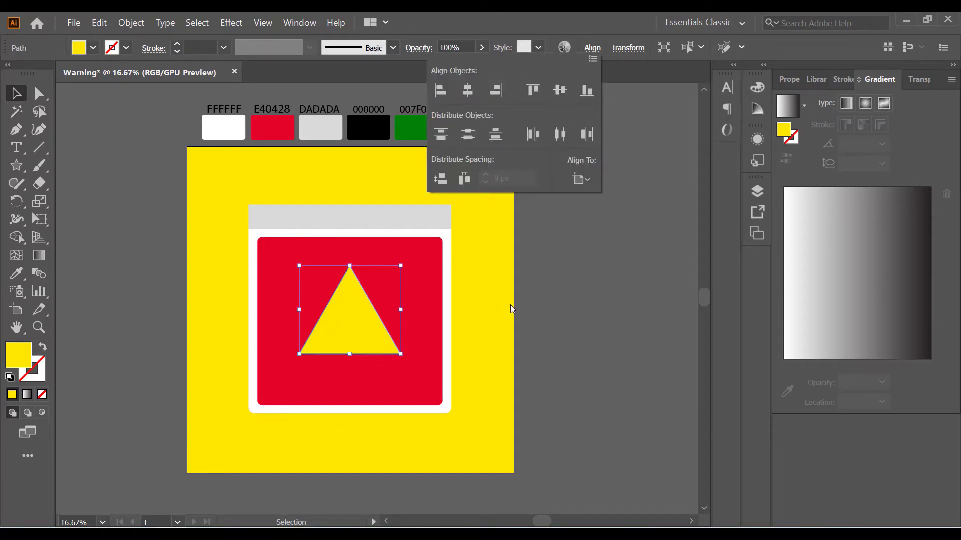
left_click(557, 303)
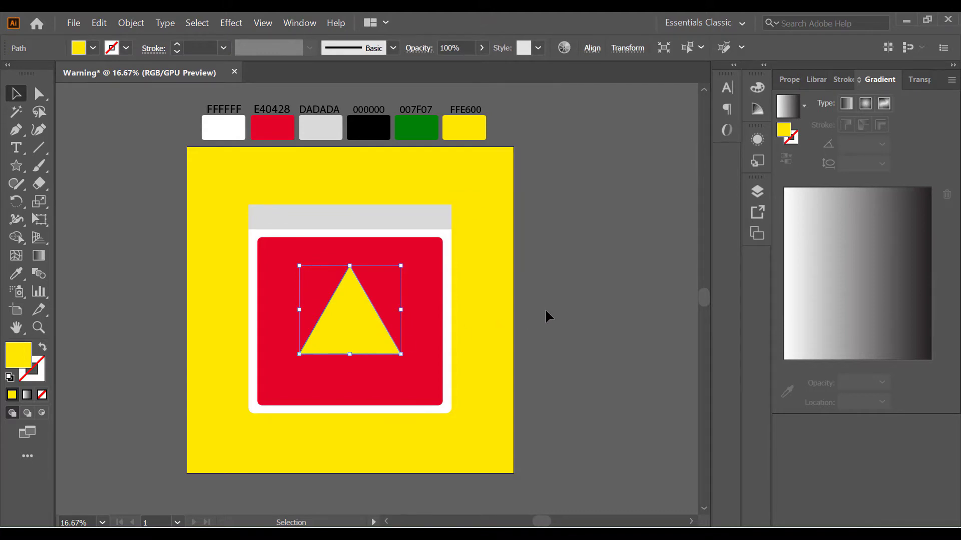
left_click(545, 308)
scroll(360, 328, "up", 1)
left_click(357, 339)
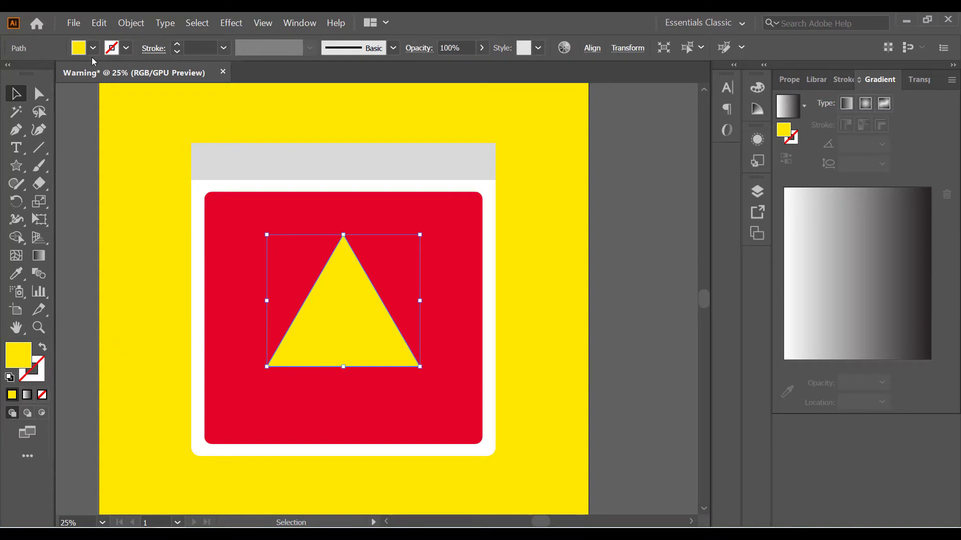
- Paste a copy of the yellow triangle in front and colour it black 000000
left_click(99, 23)
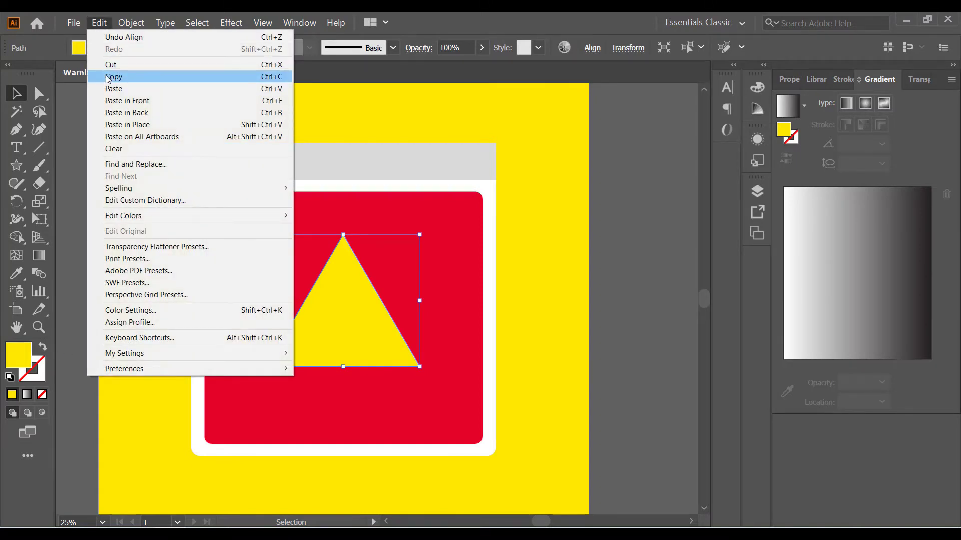
left_click(102, 77)
left_click(100, 24)
left_click(123, 99)
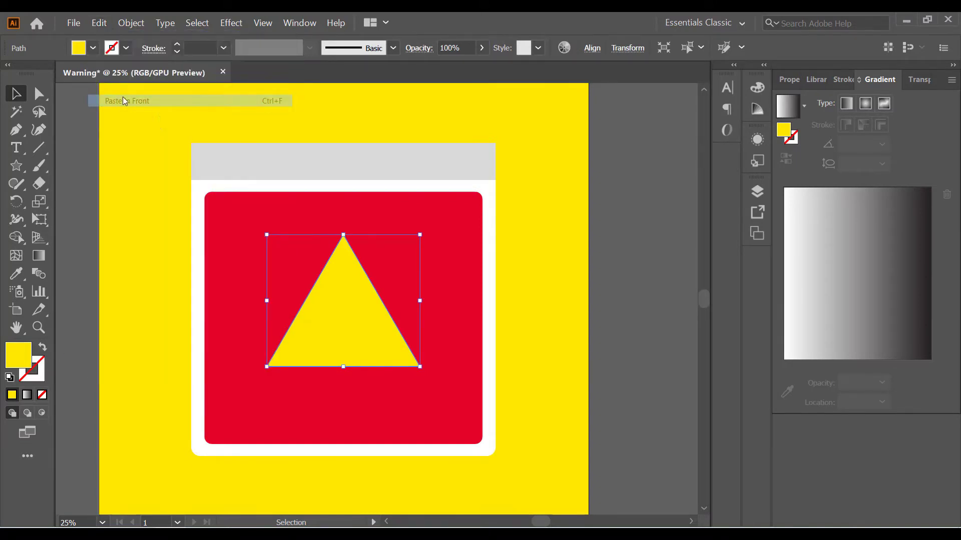
scroll(202, 380, "down", 1)
scroll(203, 379, "down", 1)
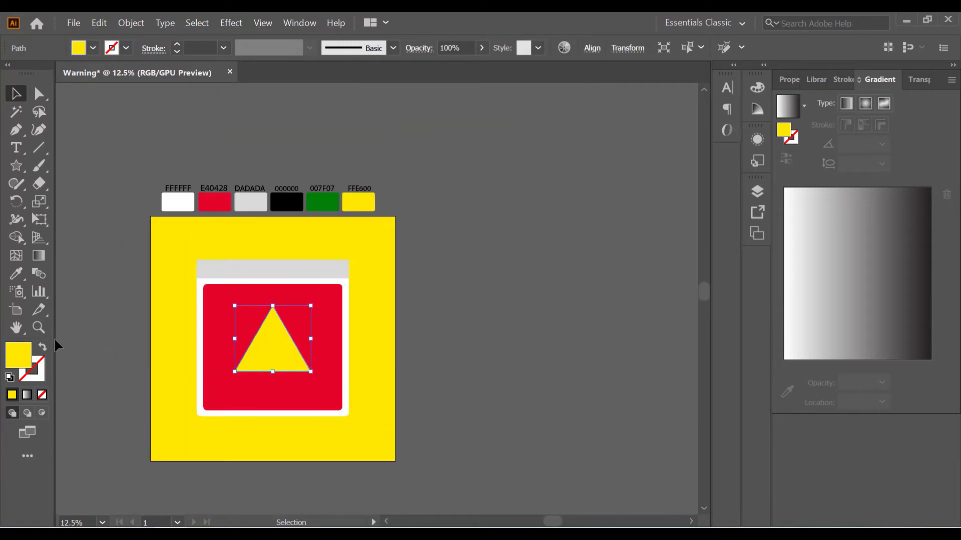
left_click(16, 273)
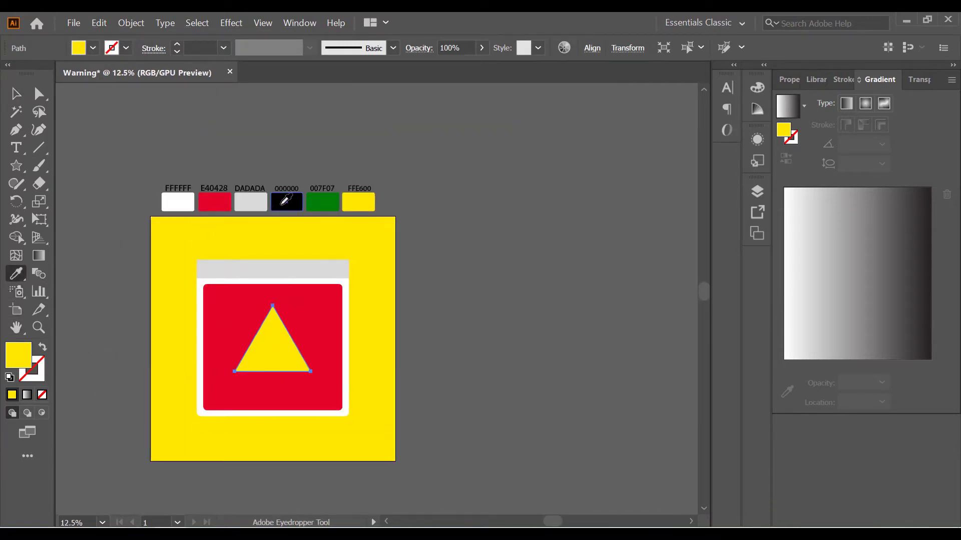
left_click(284, 202)
- Turn the copy into a black outline with no fill and shrink it inside the yellow triangle
scroll(178, 332, "up", 1)
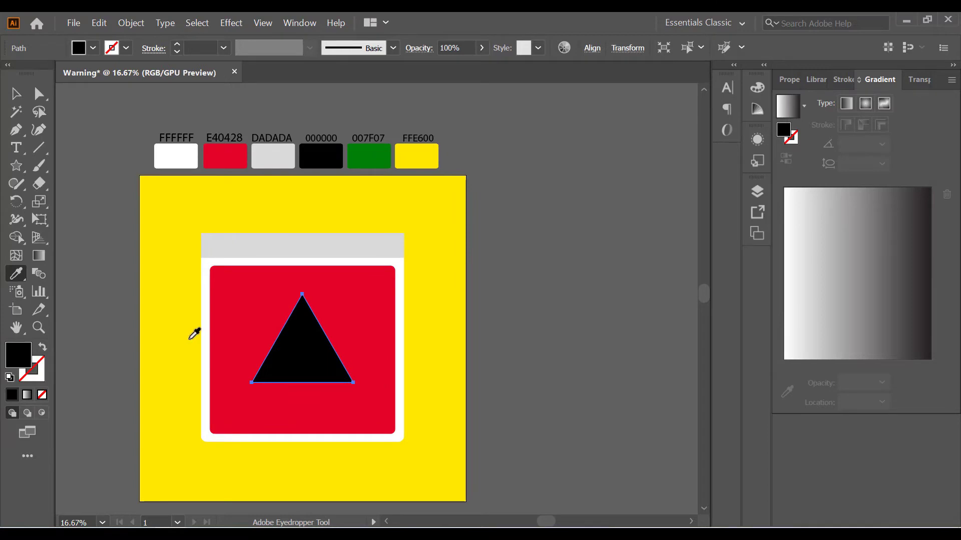
key("ctrl+0")
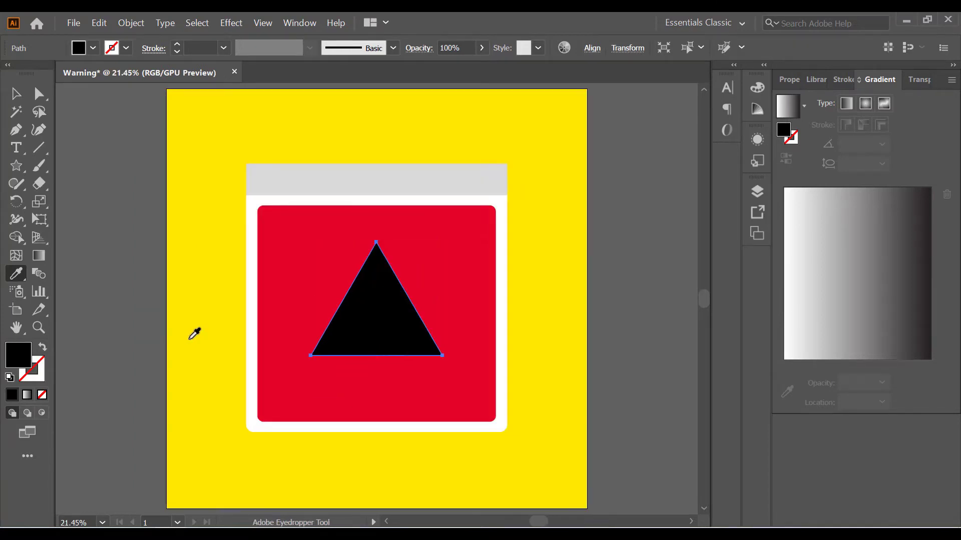
left_click(44, 353)
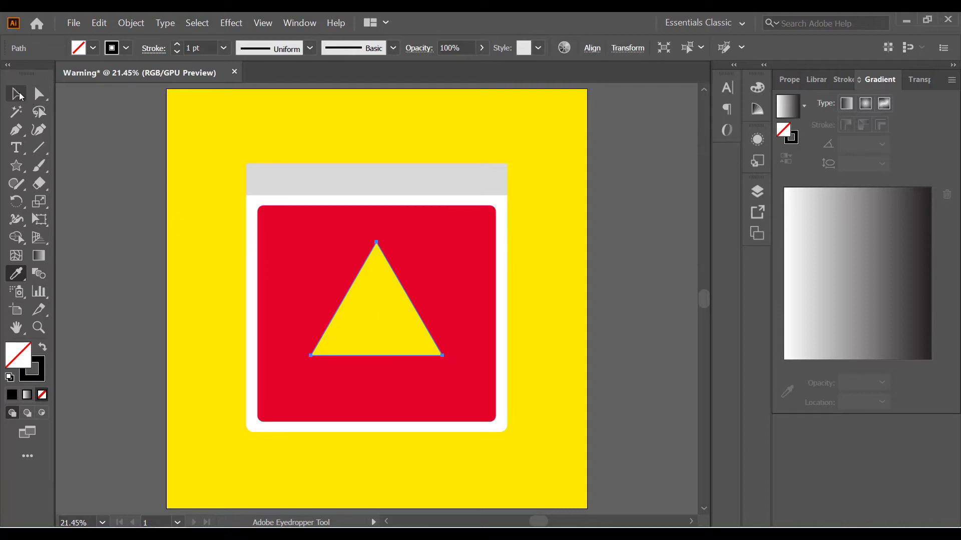
left_click(17, 94)
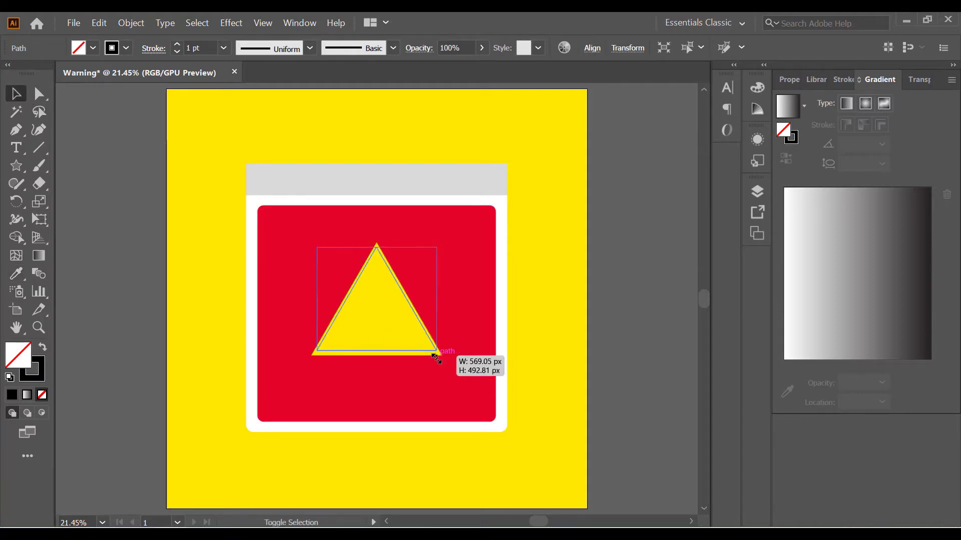
left_click_drag(443, 356, 434, 348)
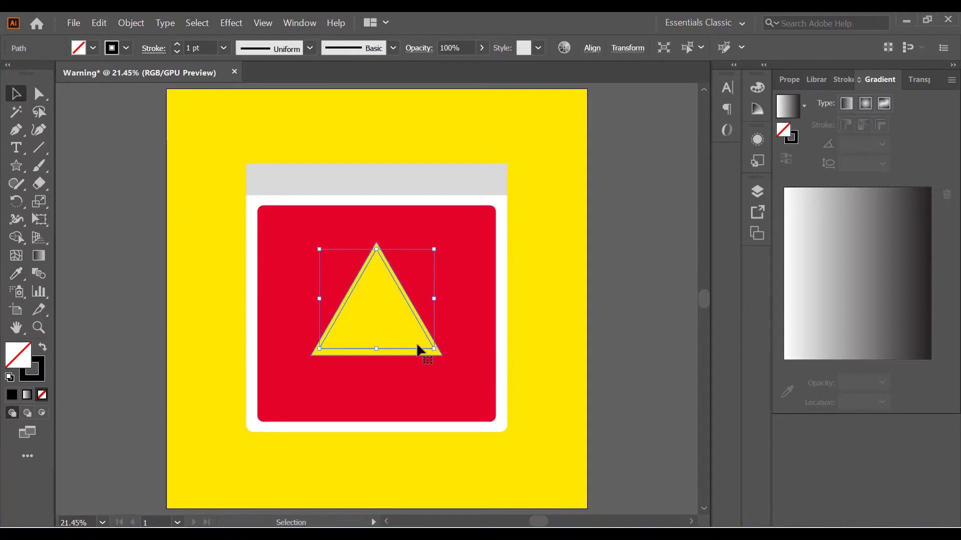
- Raise the triangle outline's stroke weight to 7 pt
left_click(178, 45)
left_click(178, 45)
left_click(178, 45)
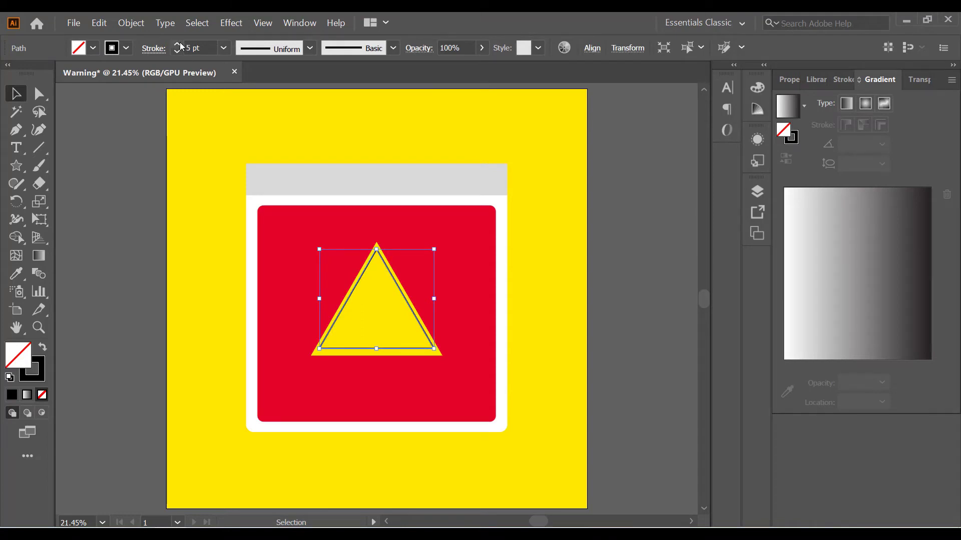
left_click(178, 44)
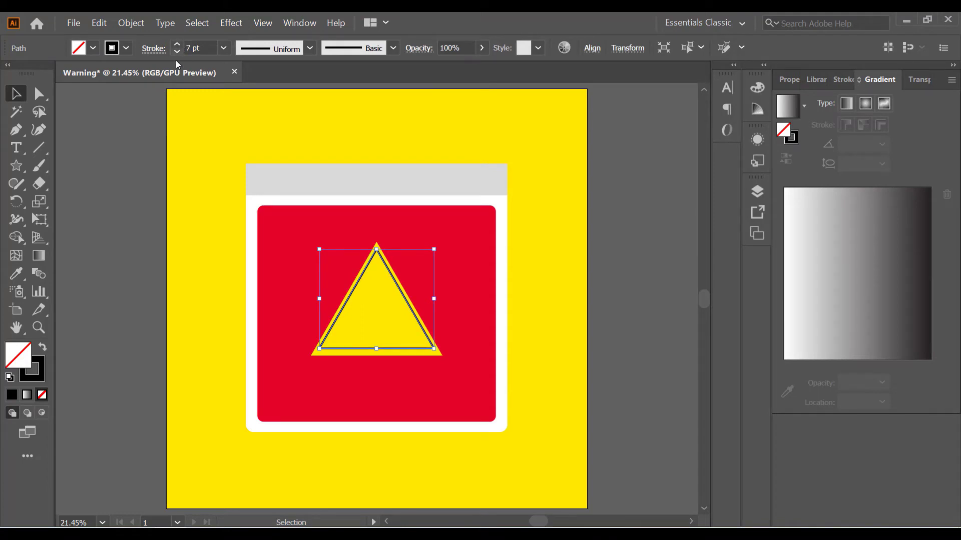
left_click(135, 143)
left_click_drag(16, 166, 66, 170)
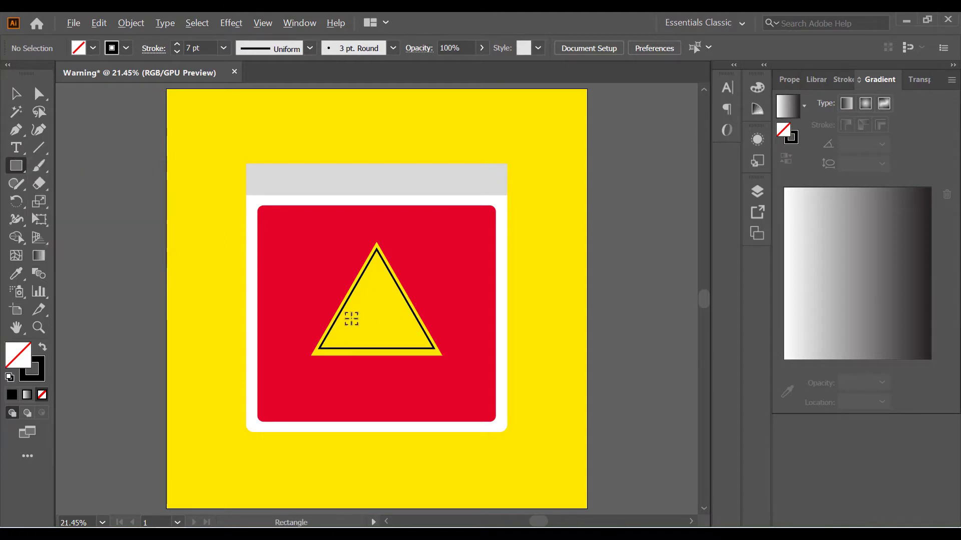
- Draw a tall black rectangle with no stroke inside the triangle and centre it horizontally
scroll(354, 315, "up", 1)
left_click_drag(364, 277, 392, 343)
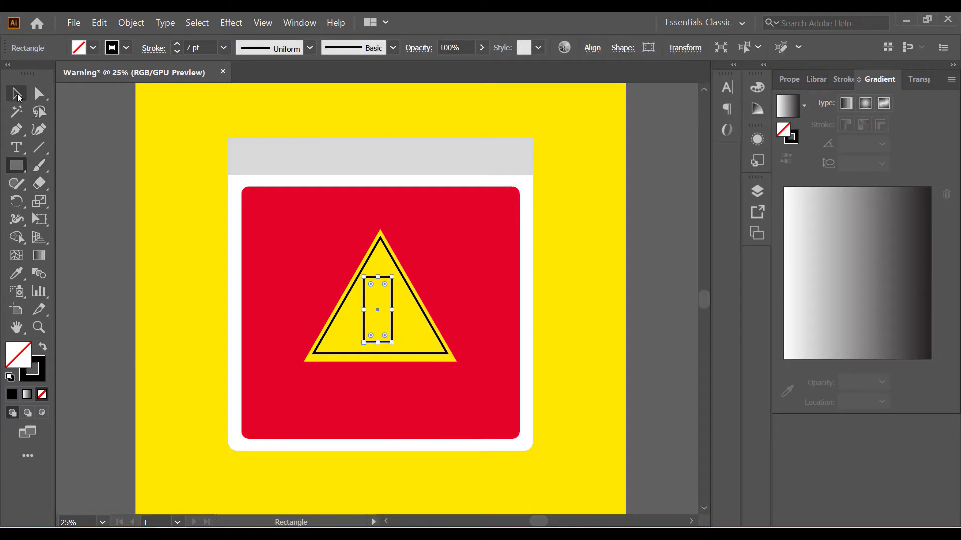
left_click(16, 94)
left_click(42, 348)
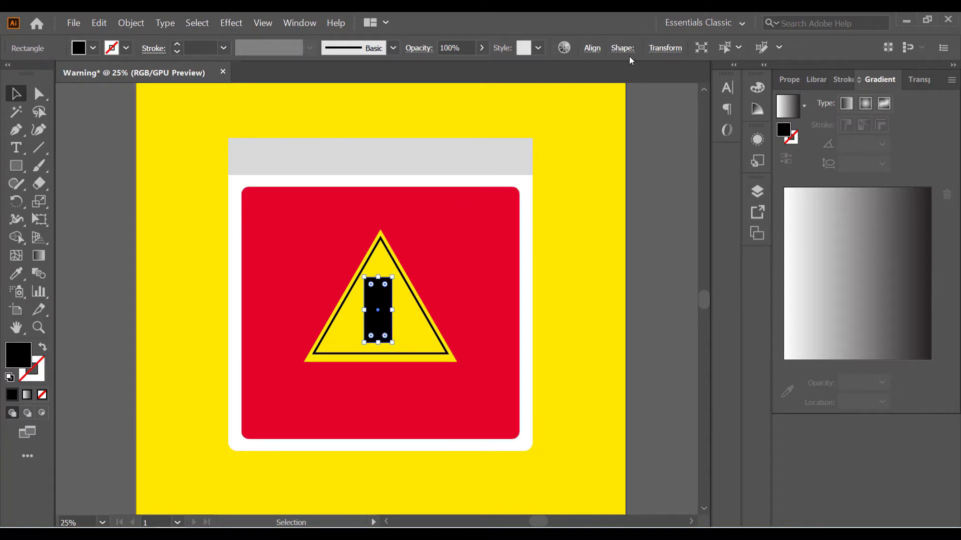
left_click(592, 49)
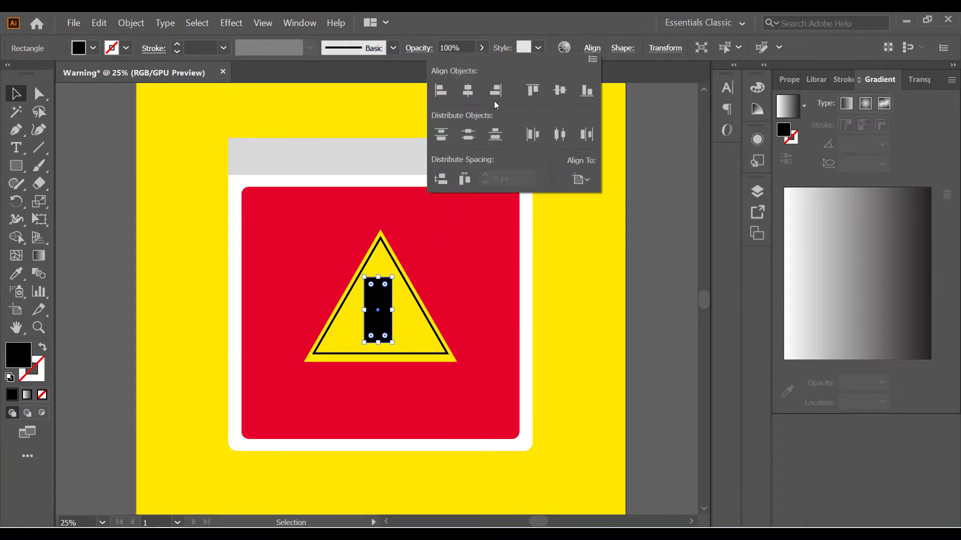
left_click(469, 93)
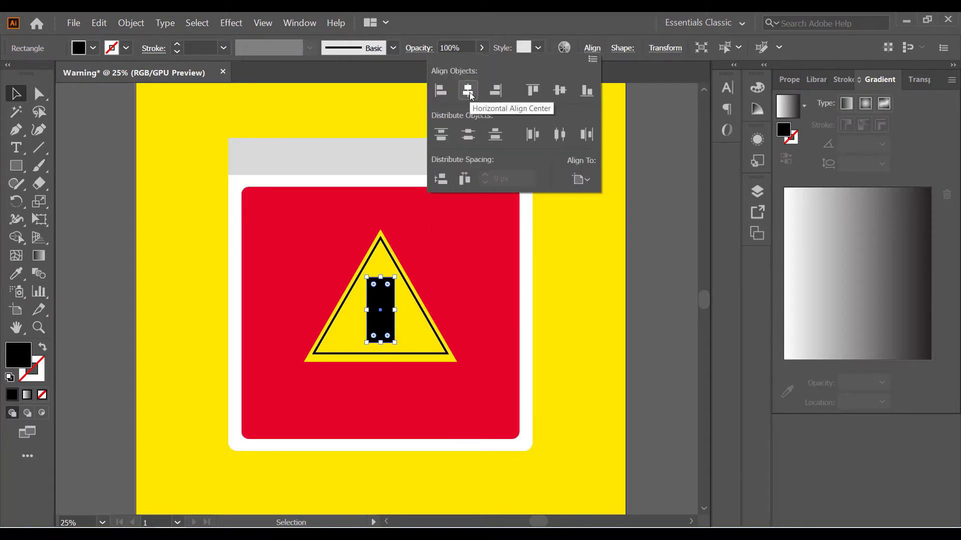
- Taper the black bar by pulling its bottom corners inward with Free Distort
left_click(605, 263)
scroll(370, 343, "up", 1)
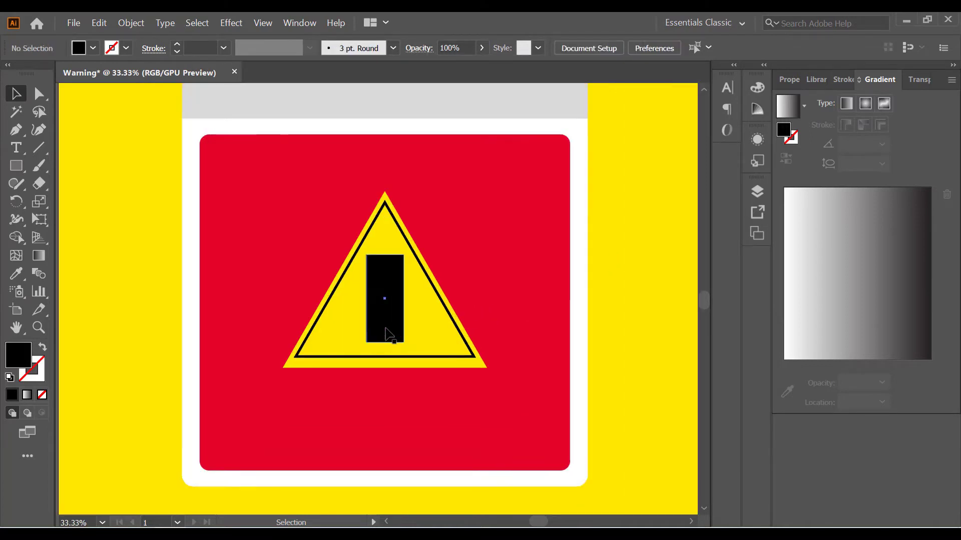
left_click(389, 334)
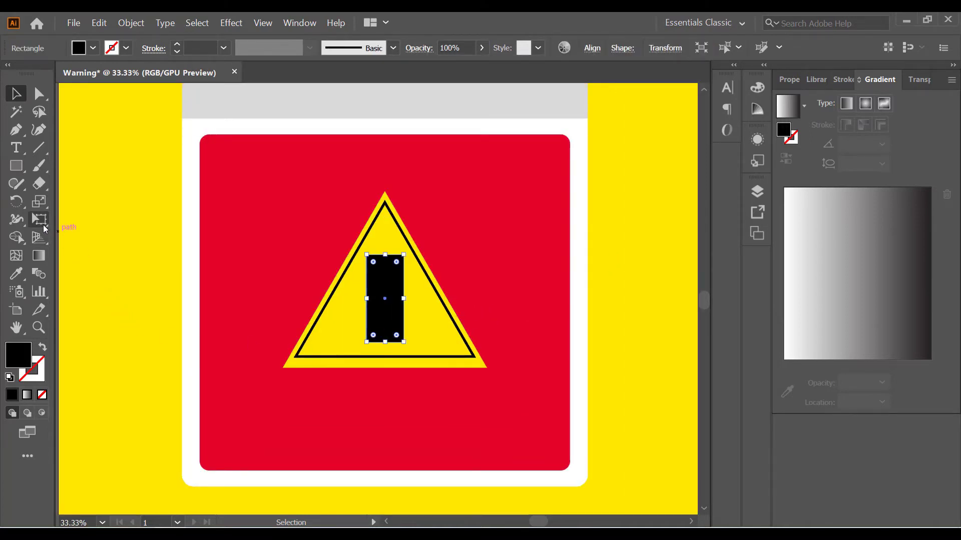
left_click(44, 227)
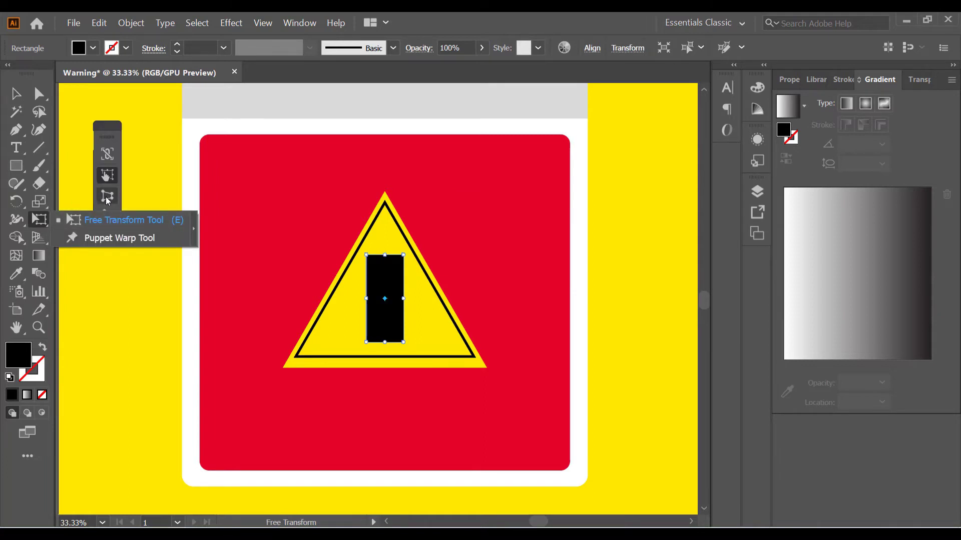
left_click(107, 200)
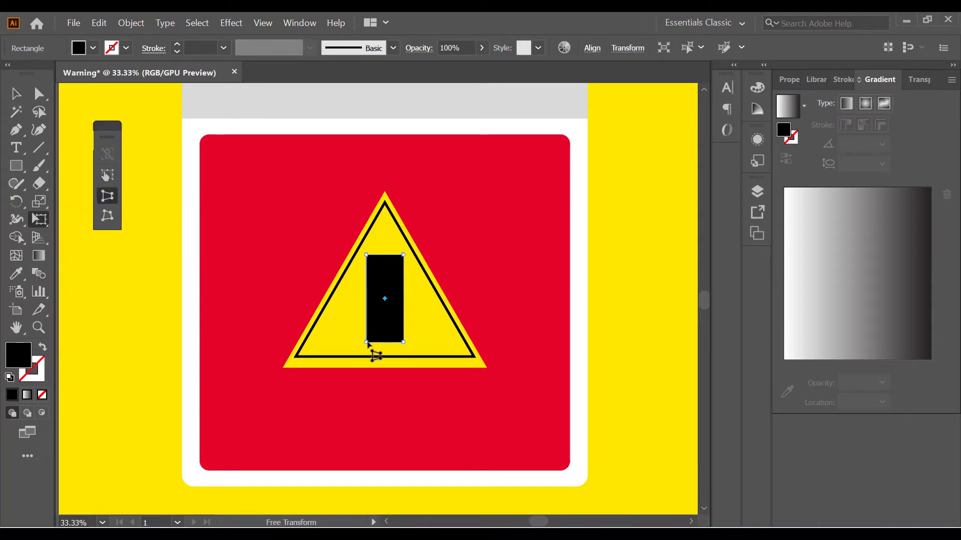
left_click_drag(367, 345, 372, 344)
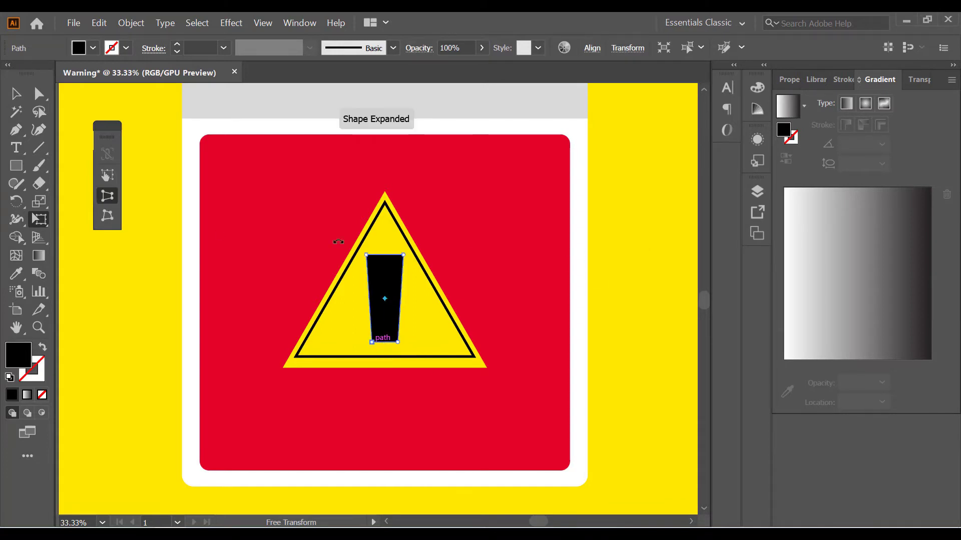
left_click(15, 94)
left_click(15, 166)
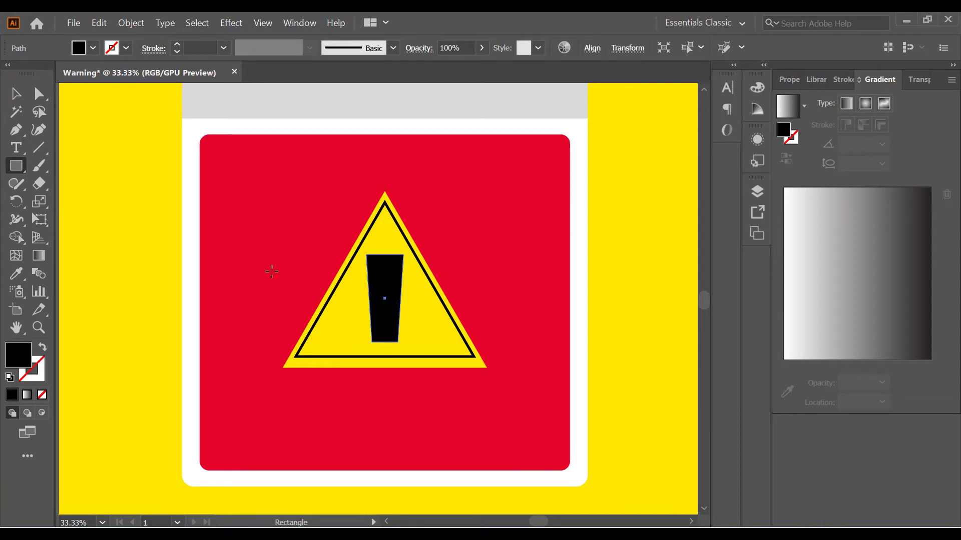
- Draw a thin bar across the lower stem, try a Pathfinder cut-out, then undo it
left_click_drag(362, 316, 410, 325)
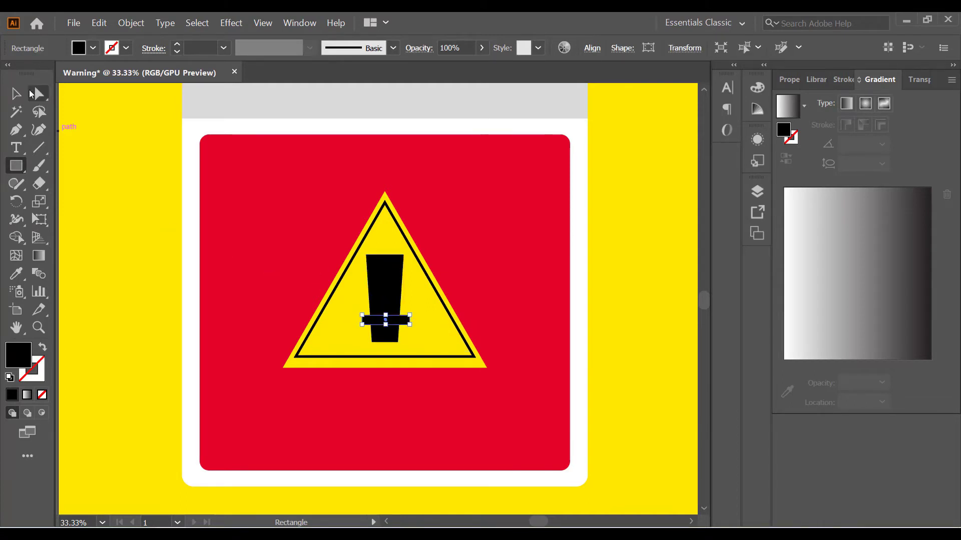
left_click(19, 97)
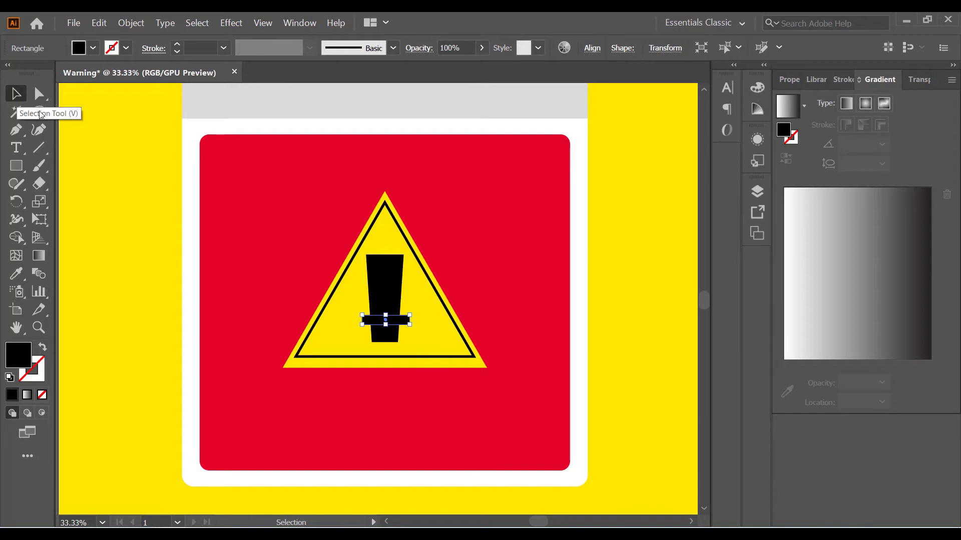
left_click(376, 274, "shift")
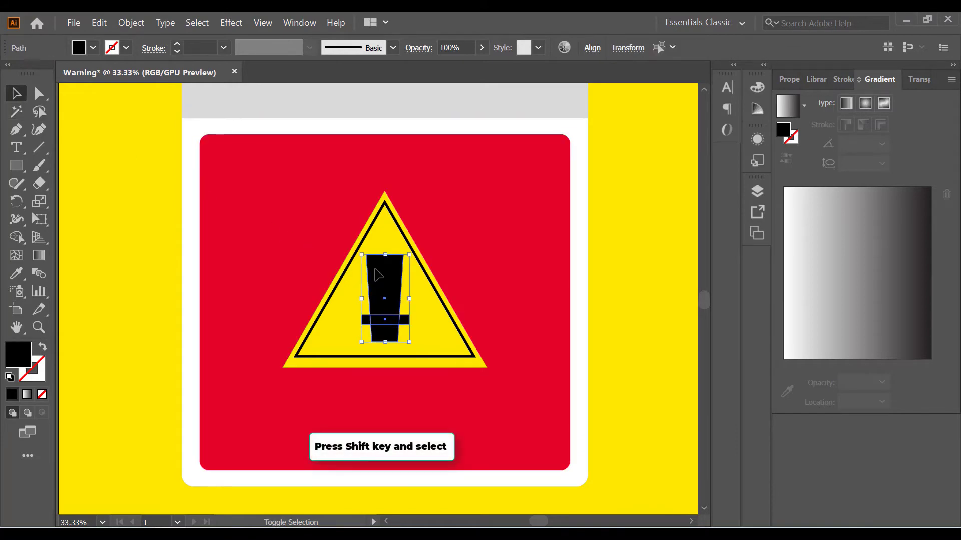
left_click(296, 23)
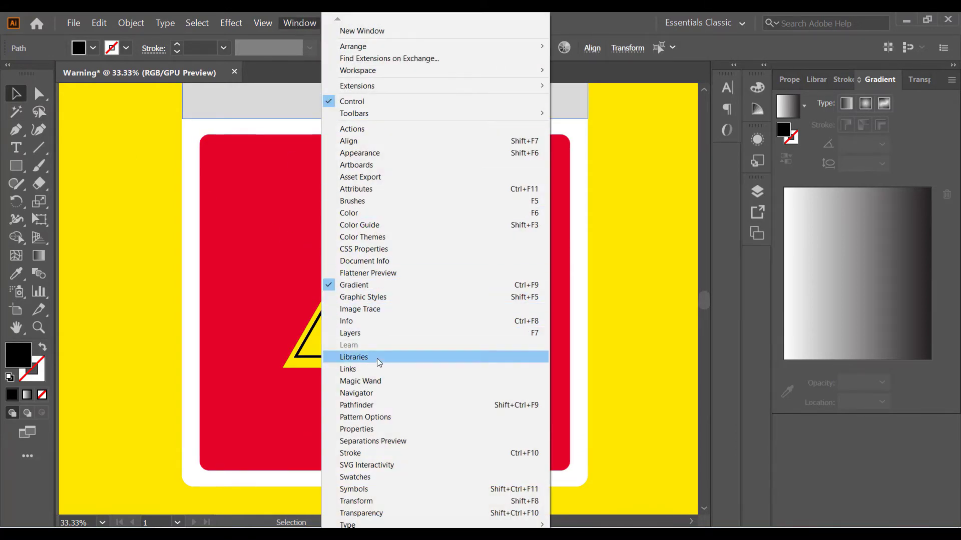
left_click(374, 405)
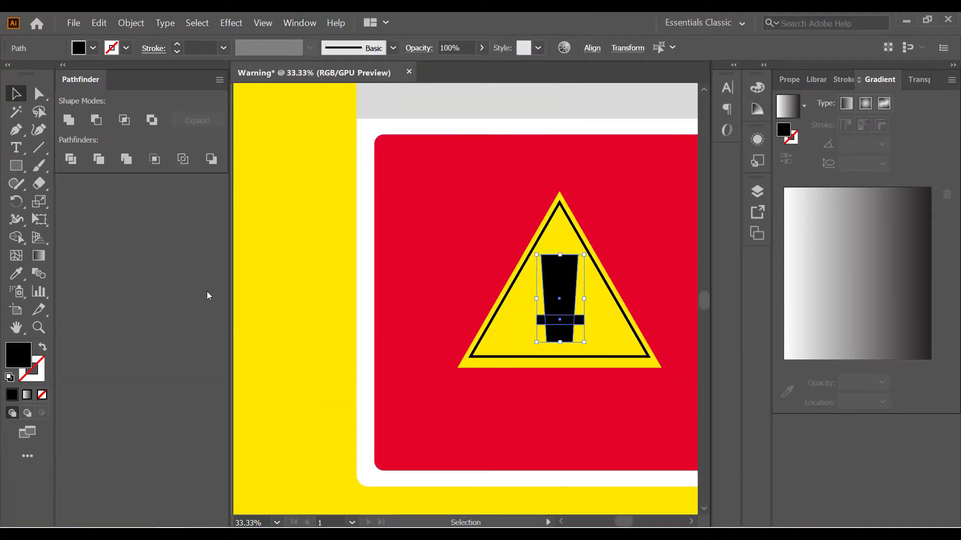
left_click(96, 120)
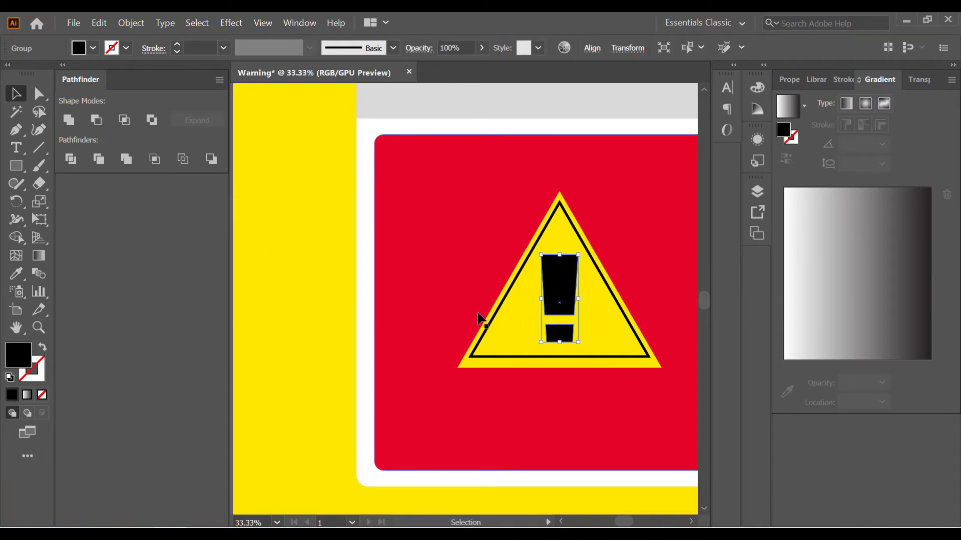
key("ctrl+z")
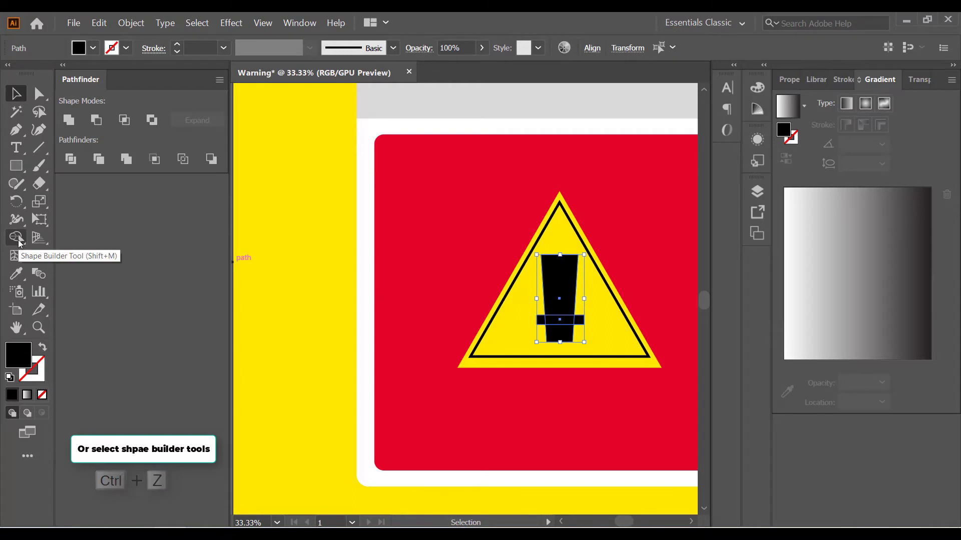
- Remove the bar region with the Shape Builder, splitting the stem from the dot
left_click(19, 242)
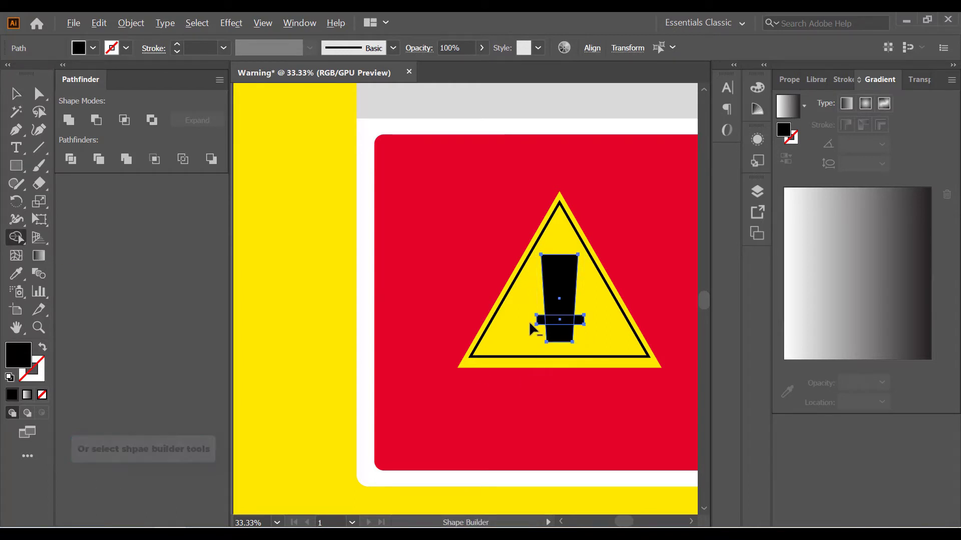
left_click_drag(529, 320, 584, 319)
left_click(22, 100)
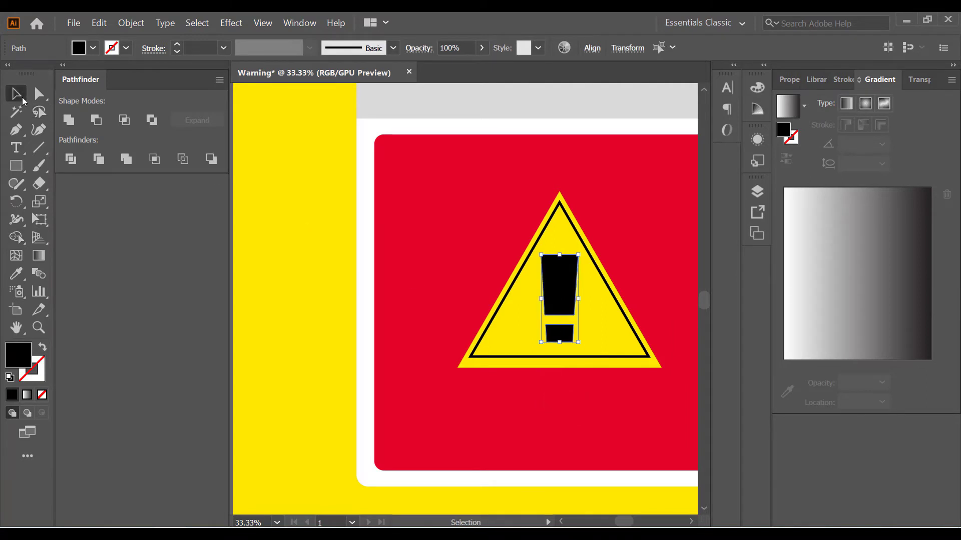
scroll(341, 247, "down", 1)
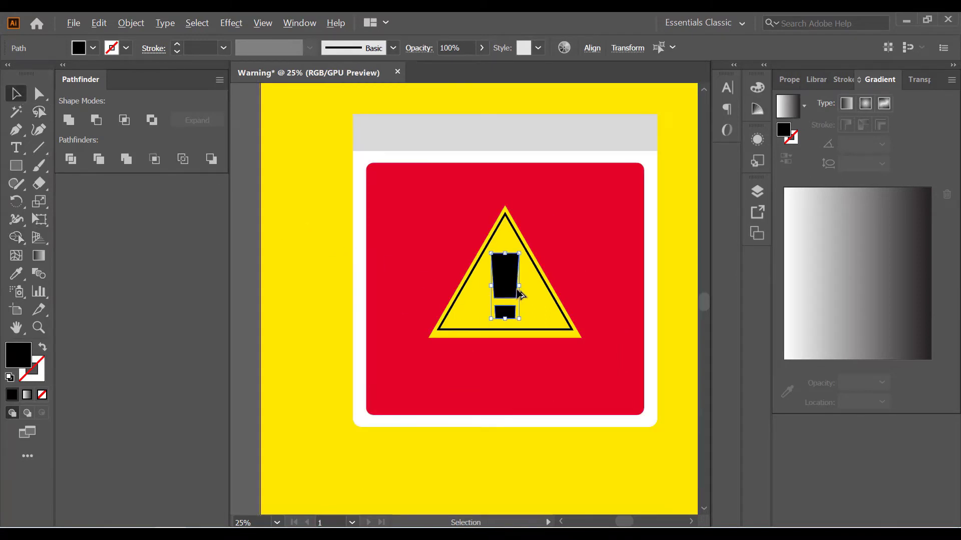
scroll(540, 265, "up", 1)
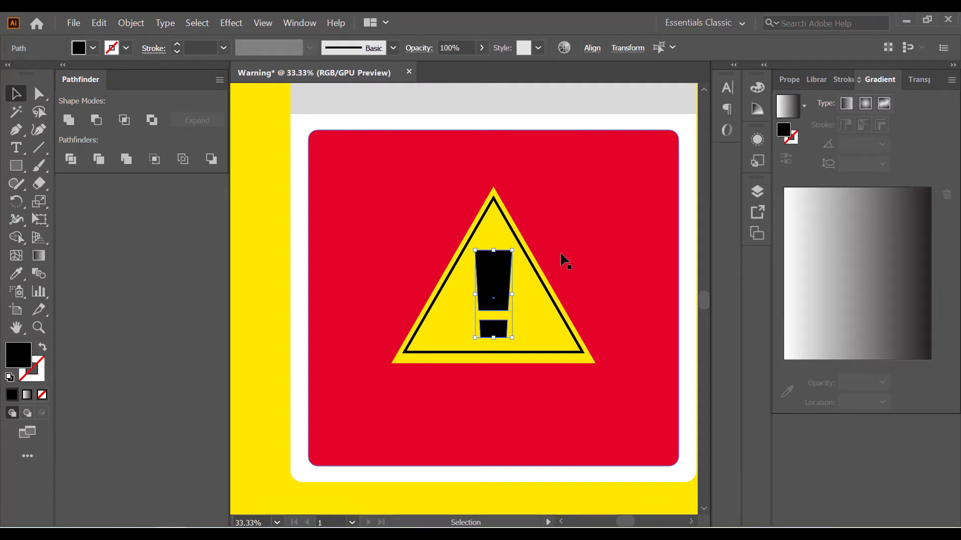
left_click(561, 254)
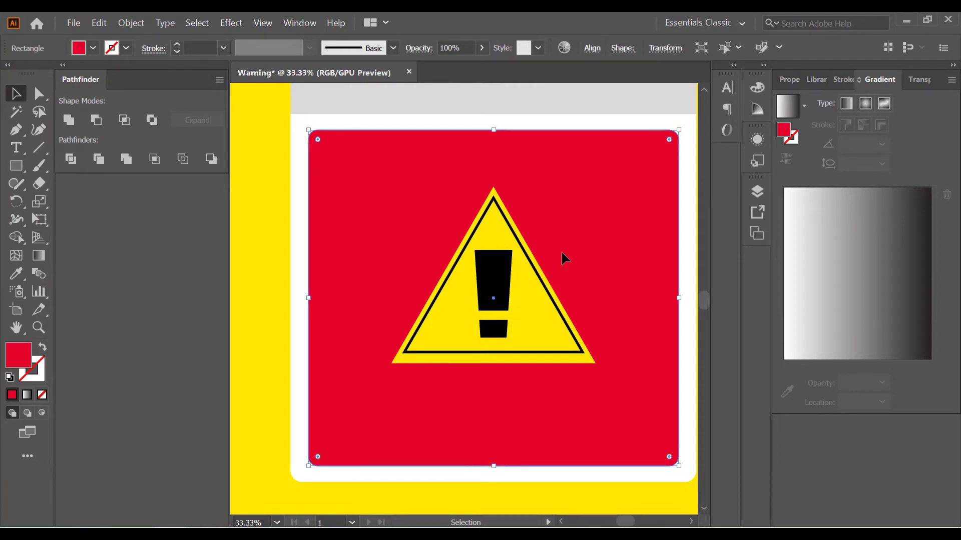
- Round the corners of the yellow triangle and its black inner outline to about 10 px
left_click(259, 234)
scroll(520, 348, "up", 1)
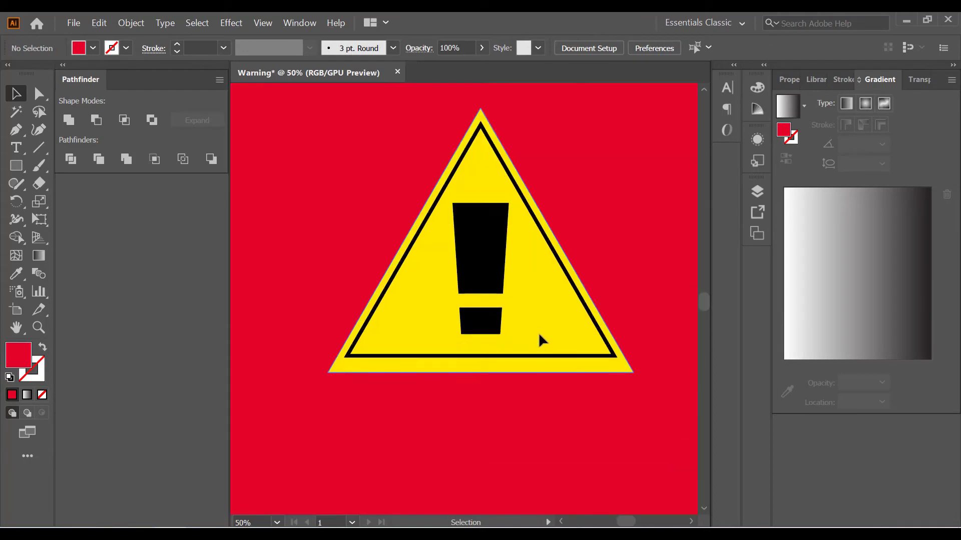
left_click(539, 335)
scroll(539, 334, "up", 2)
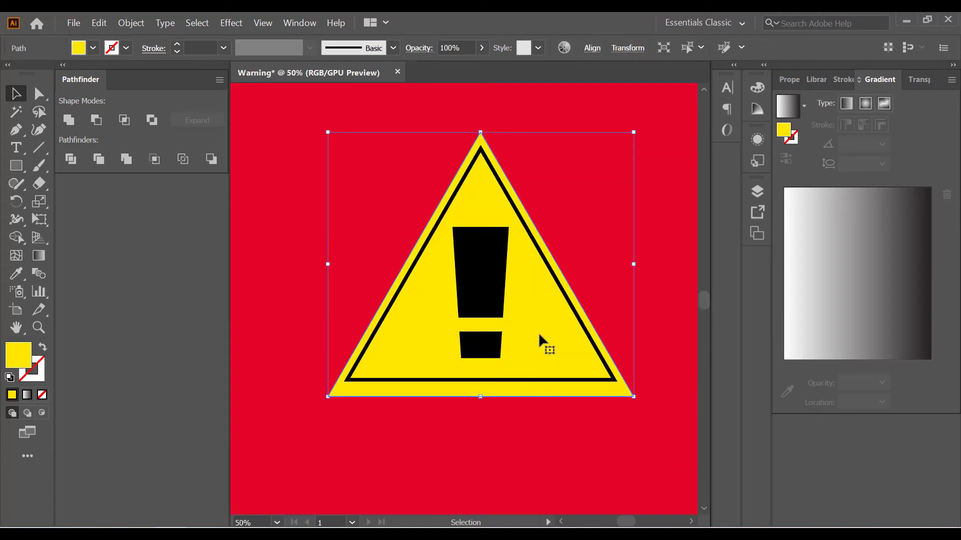
left_click(575, 311, "shift")
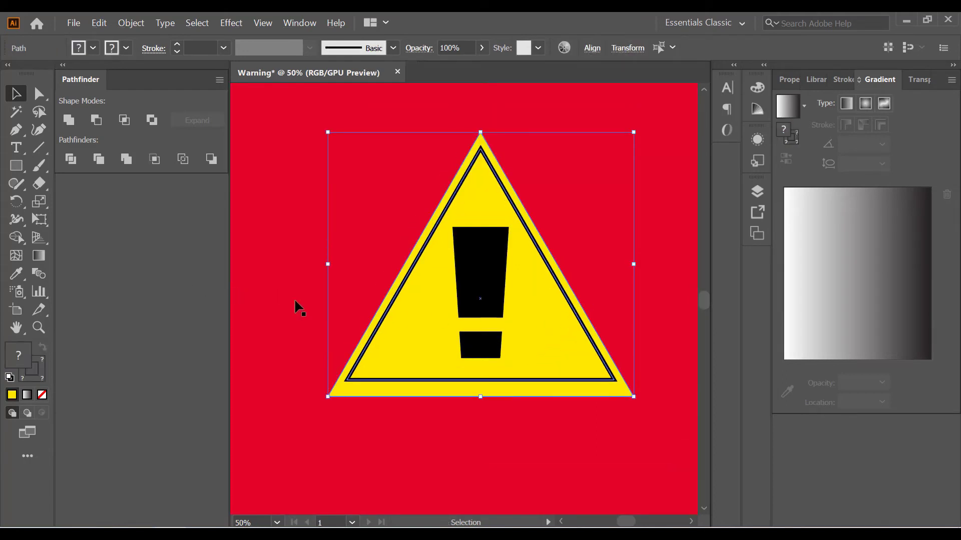
key("a")
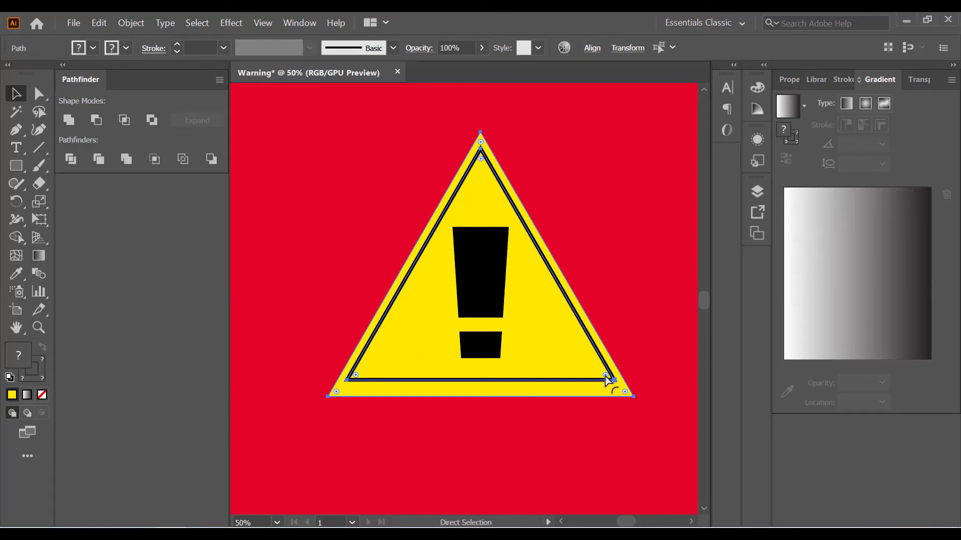
left_click_drag(605, 376, 607, 373)
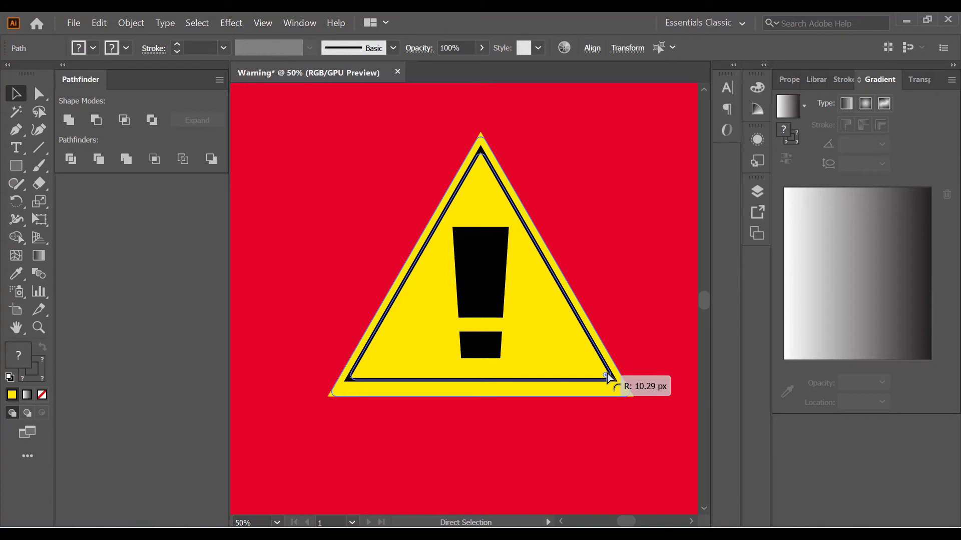
key("v")
left_click(281, 264)
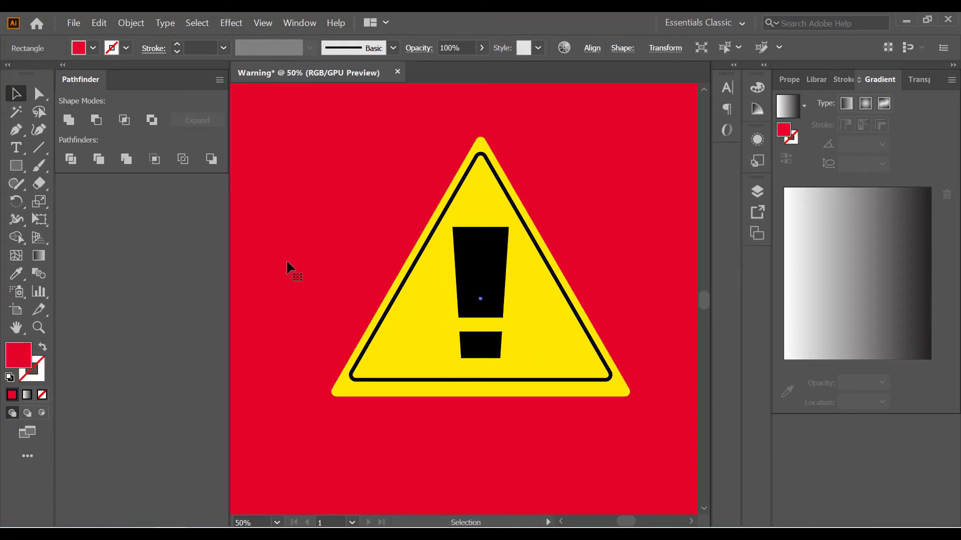
scroll(410, 277, "down", 2)
scroll(450, 291, "down", 2)
- Add WARNING point text, enlarge it, and centre it below the triangle
left_click(627, 280)
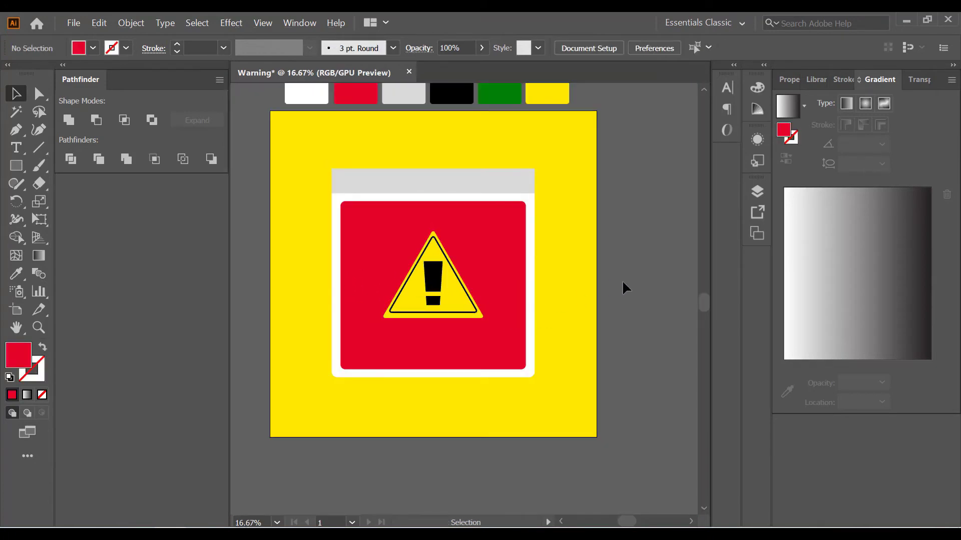
scroll(622, 281, "up", 1)
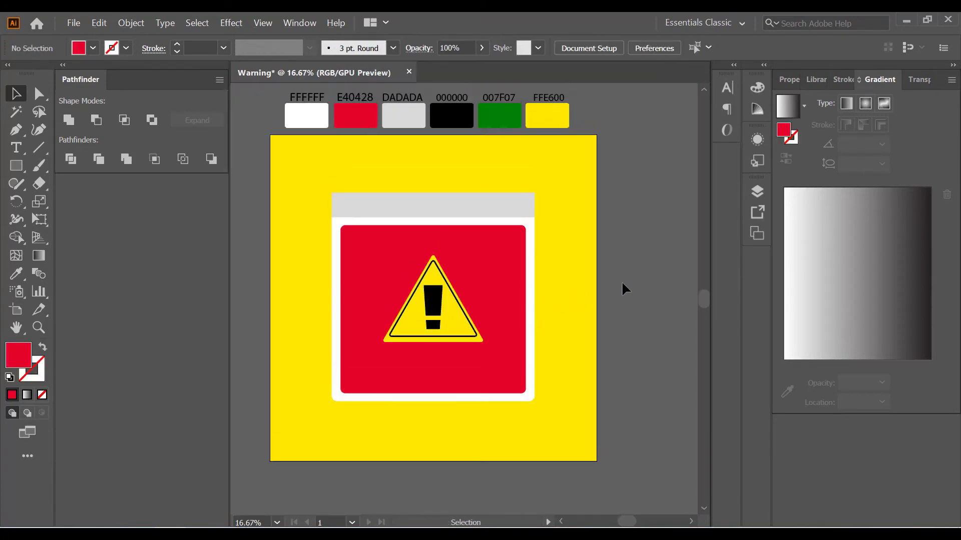
left_click(15, 153)
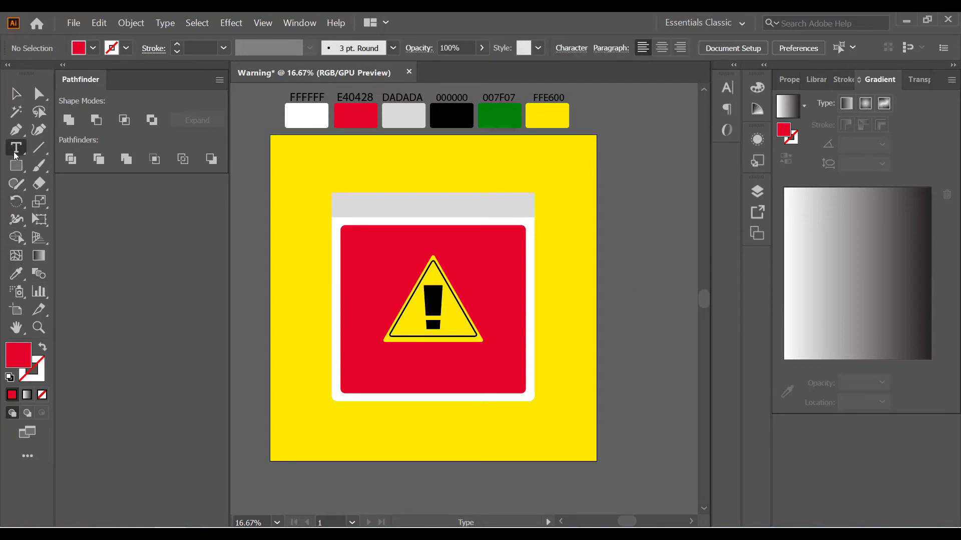
left_click(379, 362)
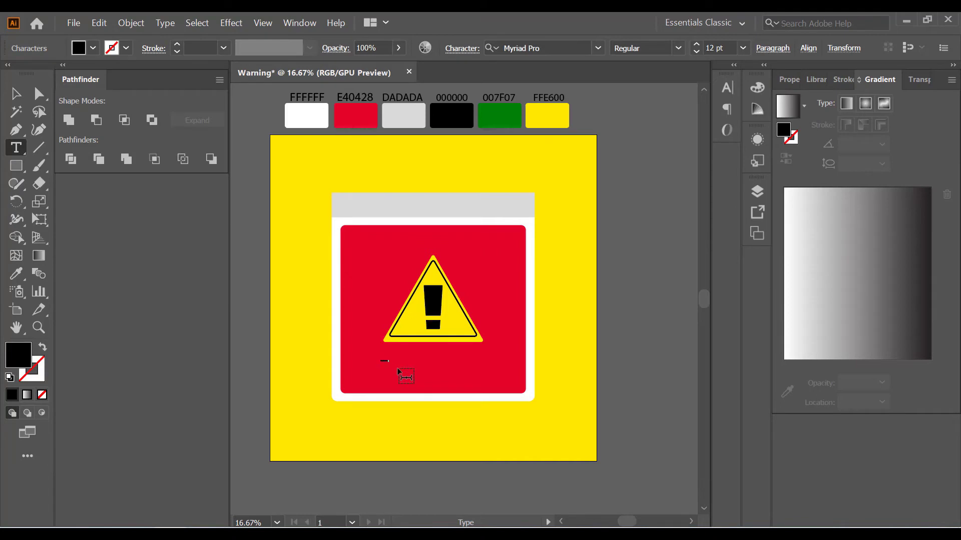
key("Escape")
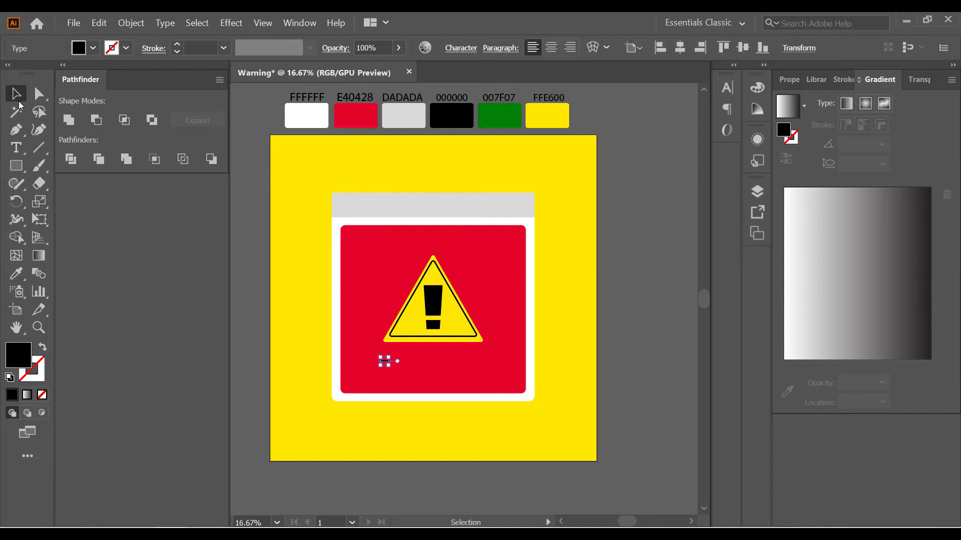
left_click_drag(389, 367, 443, 393)
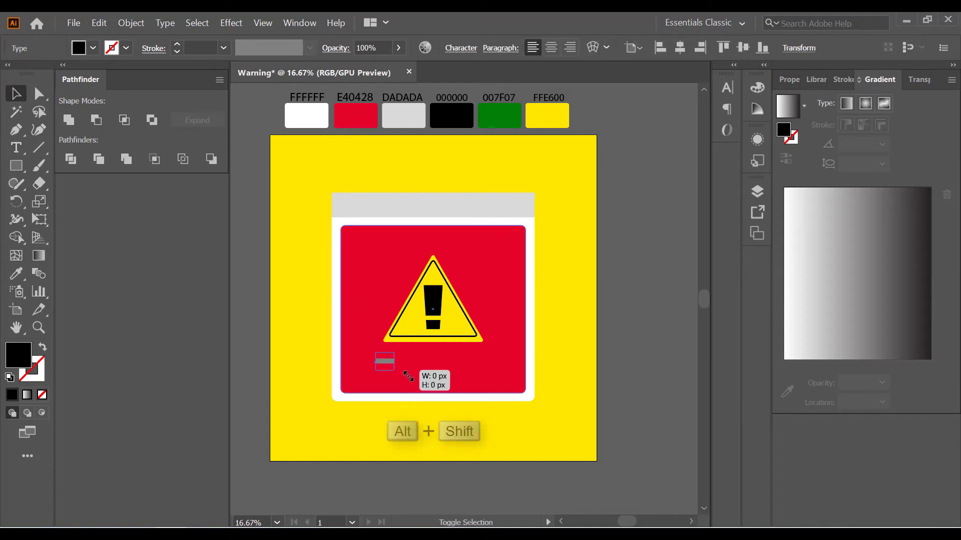
left_click_drag(397, 369, 450, 369)
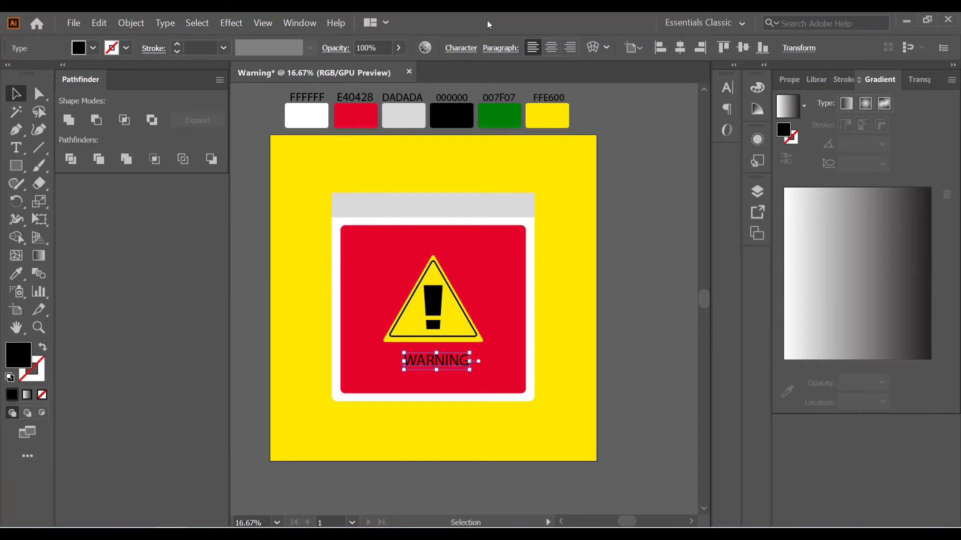
- Set the WARNING text to Arial Rounded MT Bold at 120 pt
left_click(461, 49)
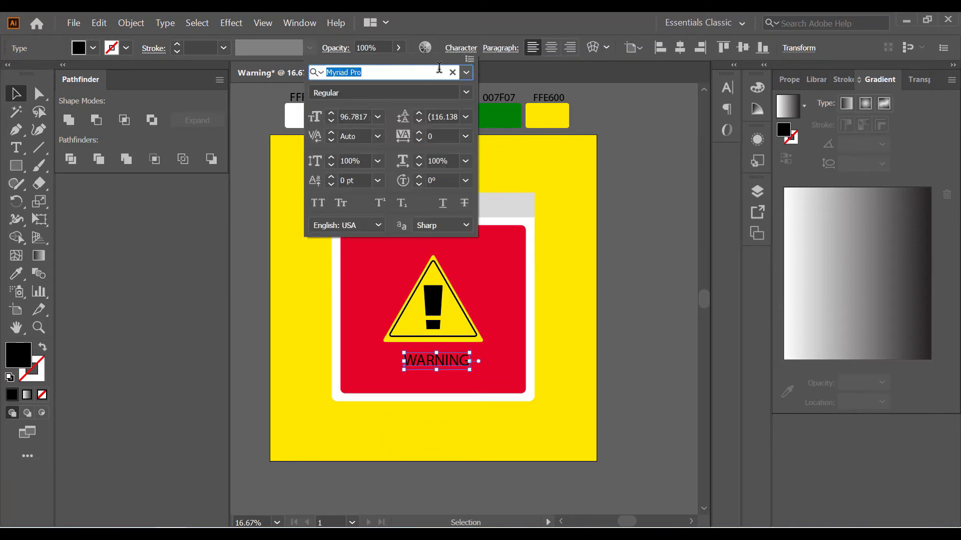
left_click(466, 73)
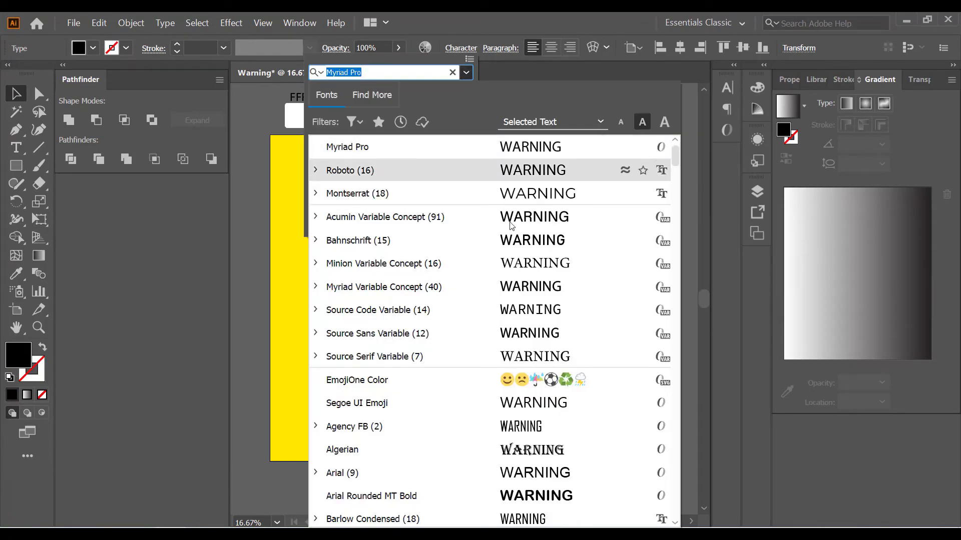
left_click(541, 497)
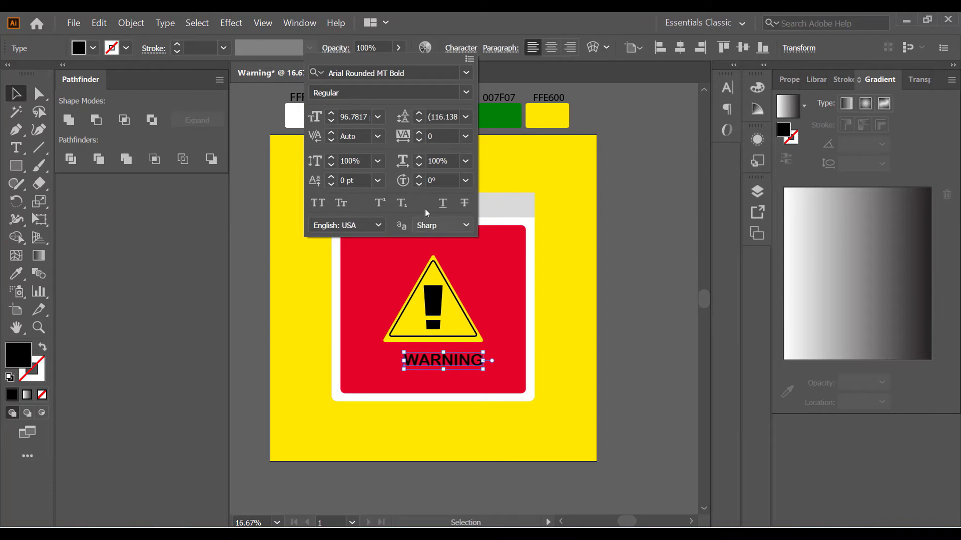
scroll(361, 119, "up", 3)
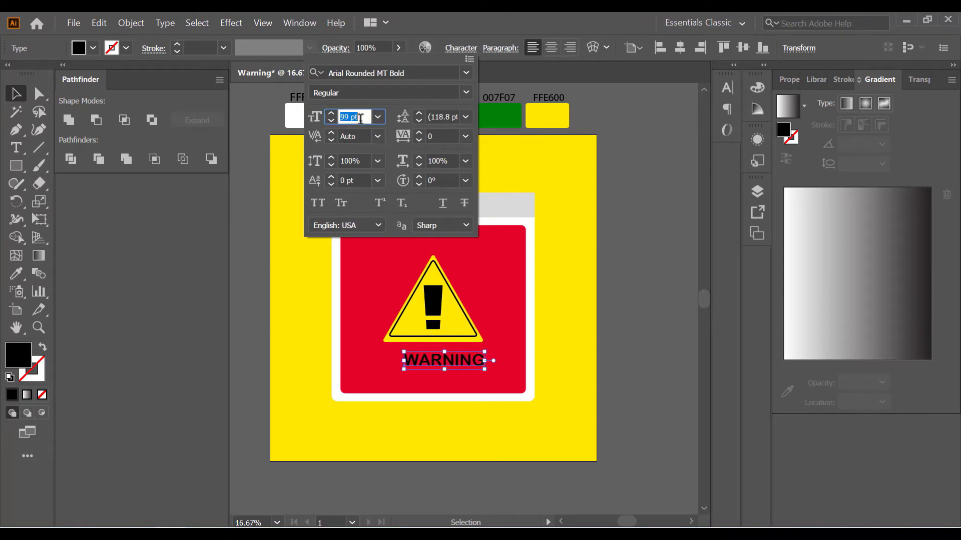
scroll(360, 118, "up", 3)
scroll(360, 119, "up", 3)
scroll(360, 119, "up", 3)
scroll(361, 118, "down", 1)
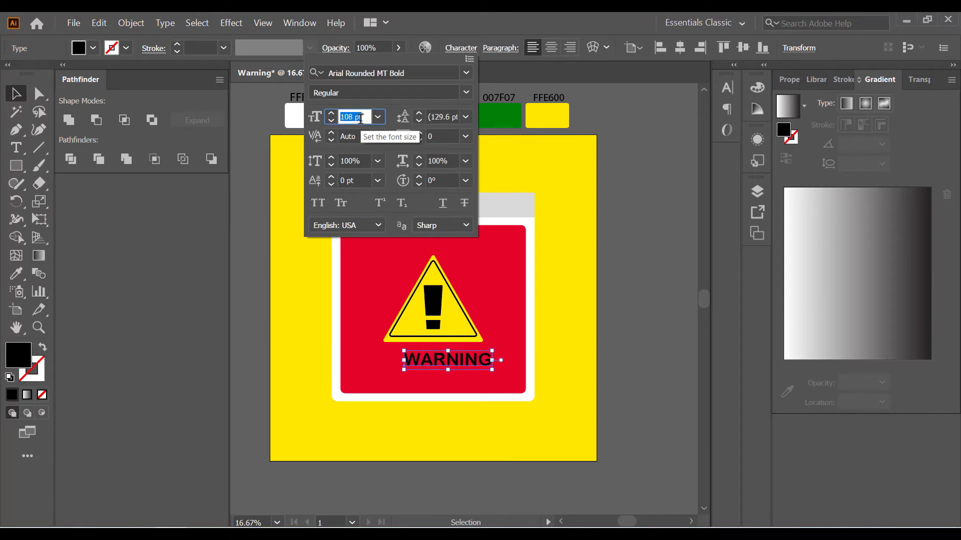
scroll(360, 119, "down", 1)
scroll(360, 119, "down", 1)
scroll(360, 119, "down", 2)
scroll(360, 119, "up", 1)
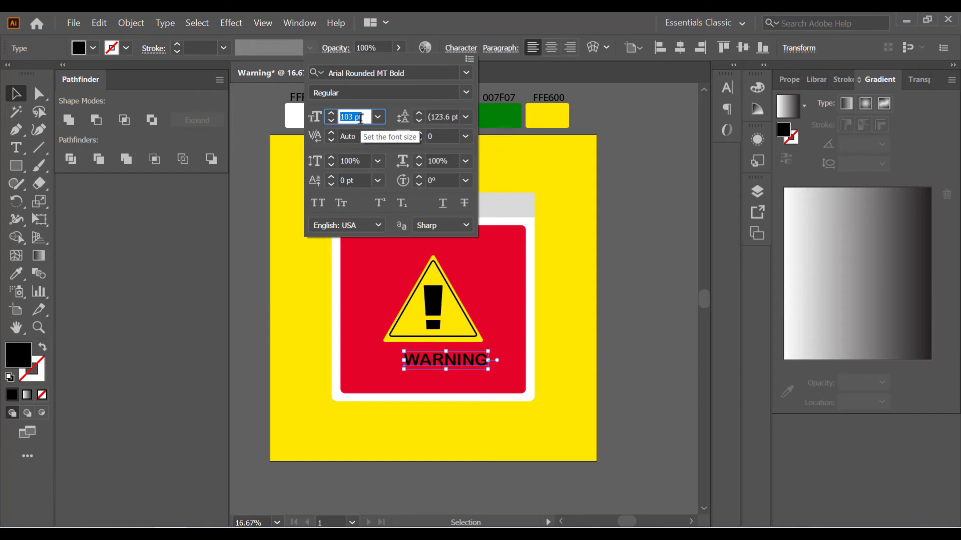
scroll(361, 118, "up", 2)
scroll(360, 118, "up", 2)
scroll(360, 119, "up", 3)
scroll(360, 119, "up", 2)
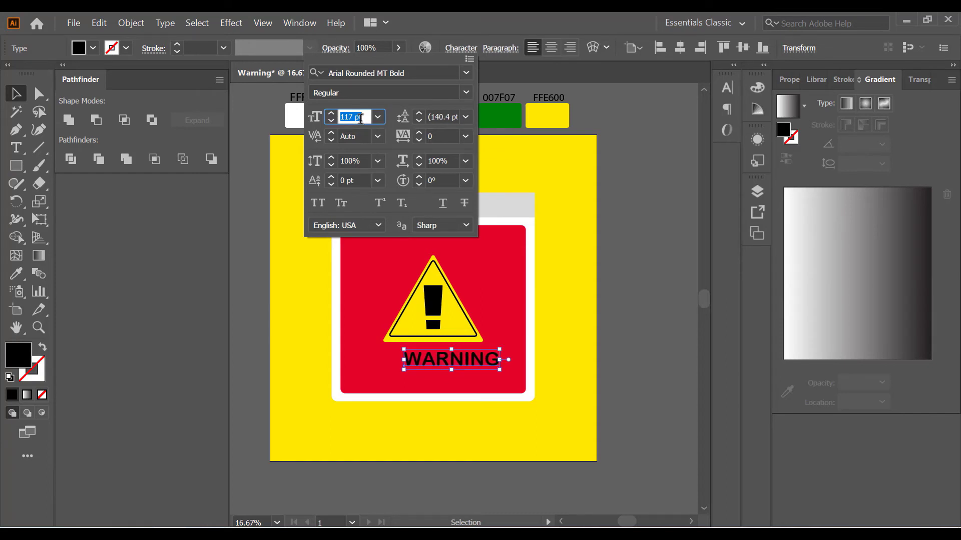
scroll(360, 119, "up", 2)
scroll(360, 118, "up", 2)
scroll(360, 119, "up", 2)
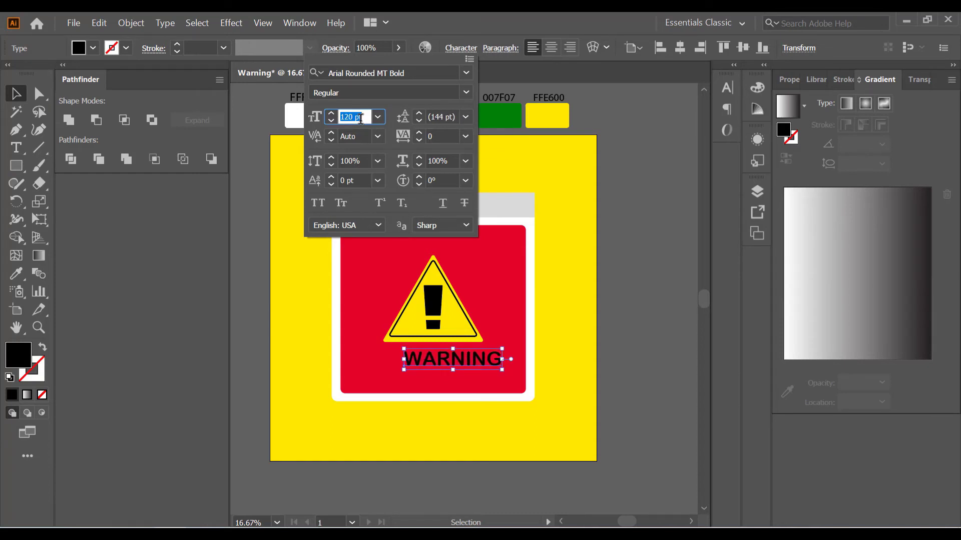
left_click(659, 205)
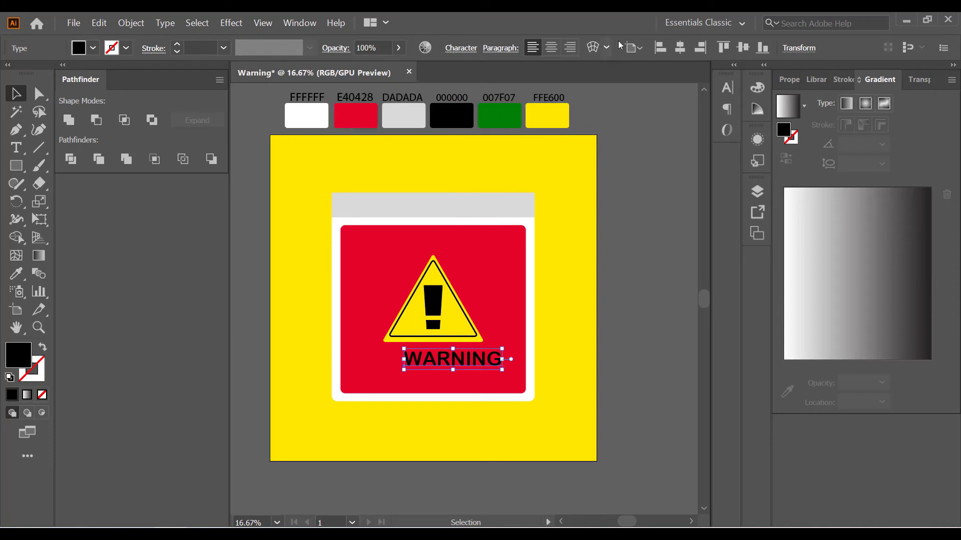
- Centre WARNING horizontally on the artboard and make it white from the FFFFFF swatch
left_click(675, 49)
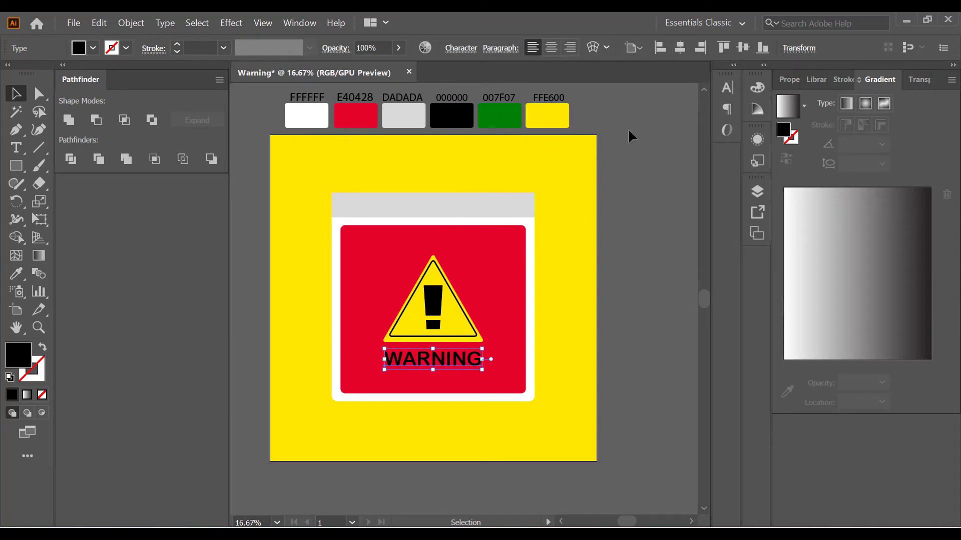
left_click(20, 275)
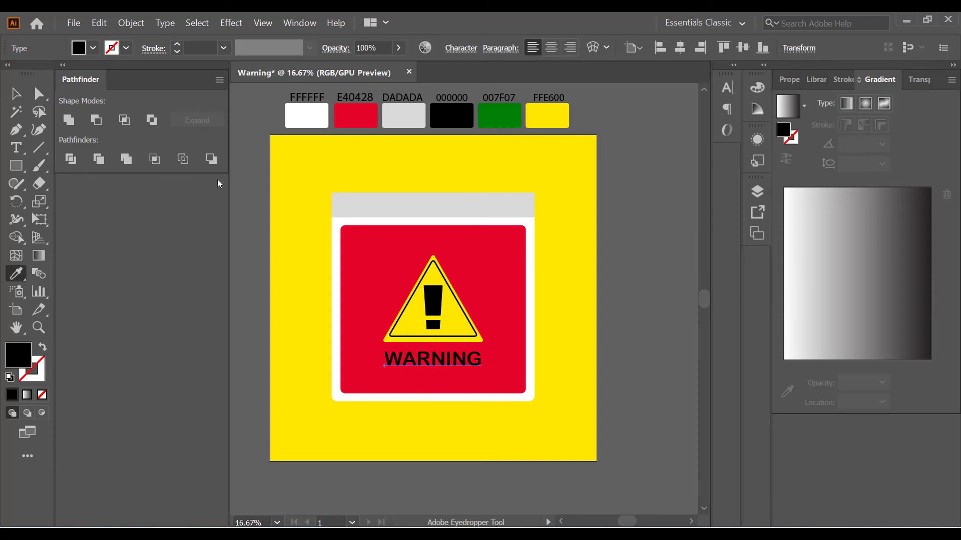
left_click(288, 121)
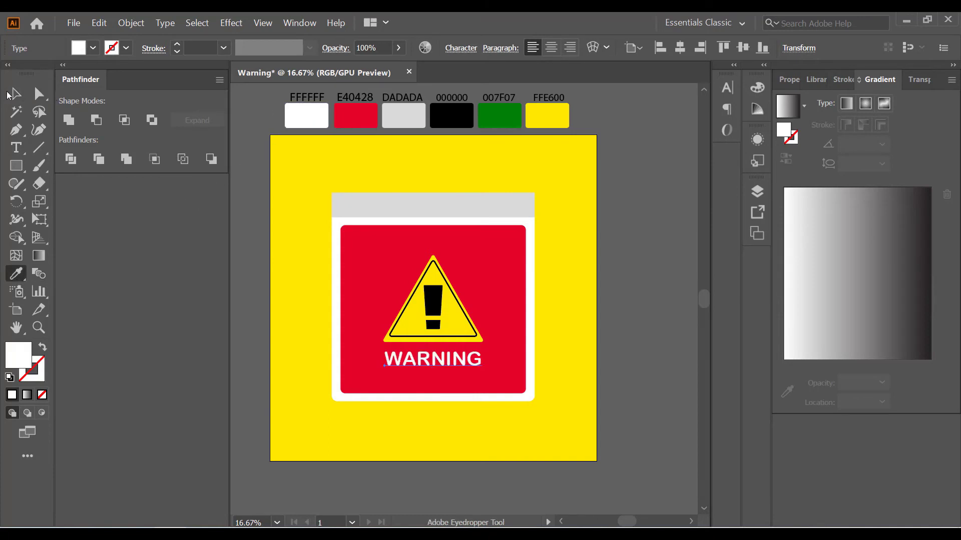
left_click(15, 93)
left_click(594, 260)
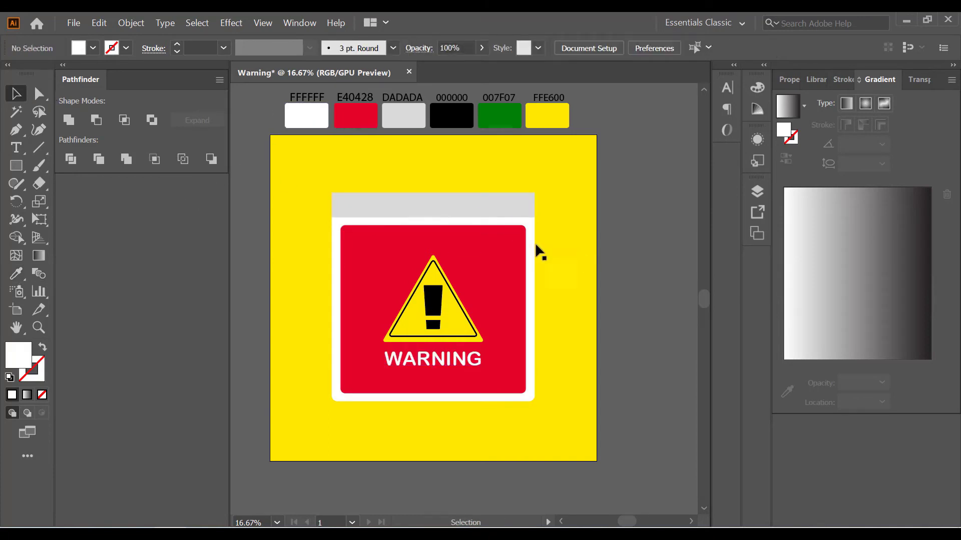
scroll(535, 248, "up", 1)
- Draw a small circle at the left end of the grey title bar
left_click(19, 167)
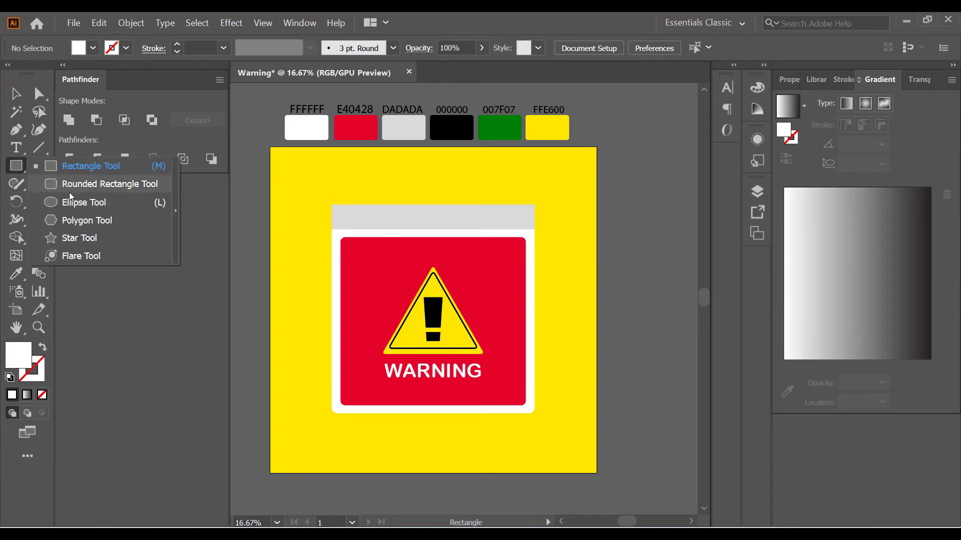
left_click(82, 202)
scroll(355, 213, "up", 2)
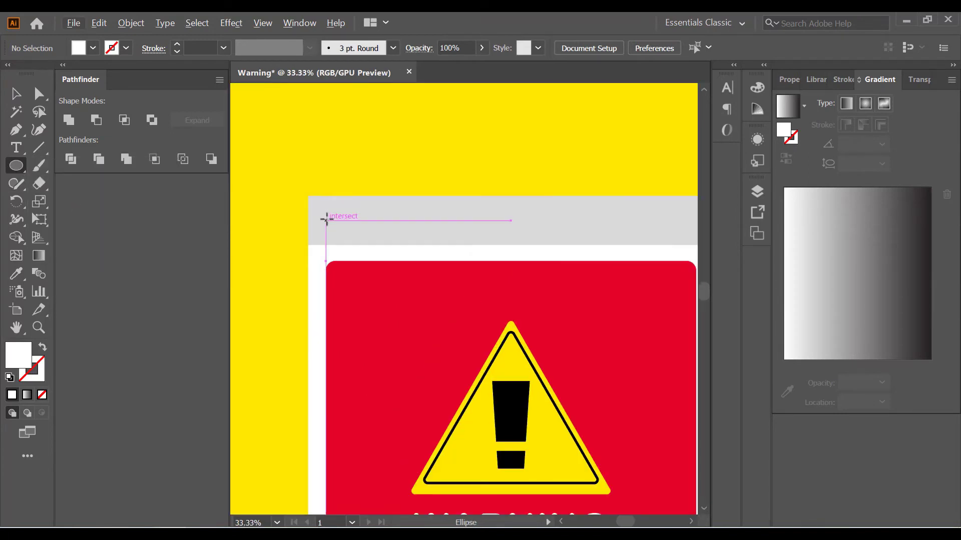
mouse_move(325, 220)
left_mouse_down()
mouse_move(342, 231)
mouse_move(336, 225)
mouse_move(391, 230)
left_mouse_up()
left_click(16, 100)
key("ctrl+minus")
key("ctrl+minus")
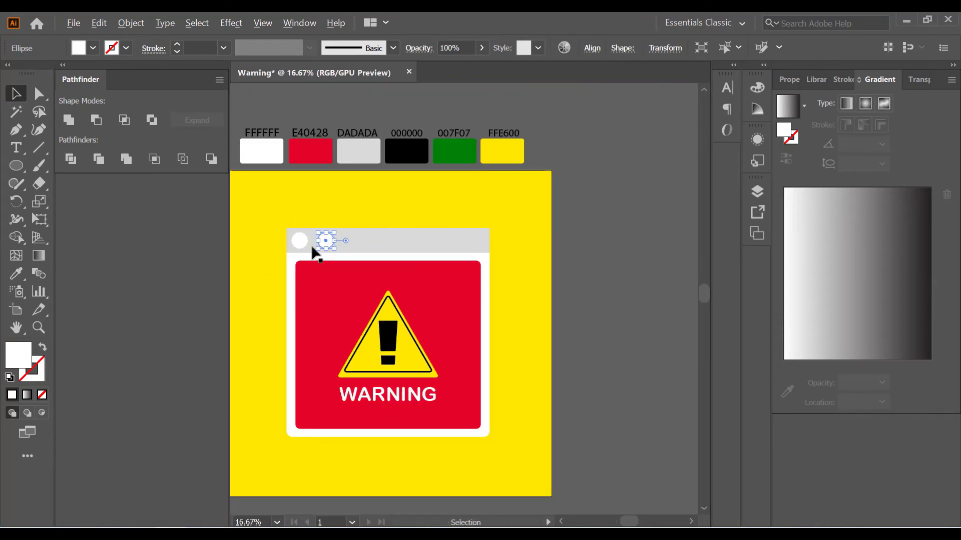
- Colour the left circle red E40428 and the right circle green 007F07
left_click(303, 239)
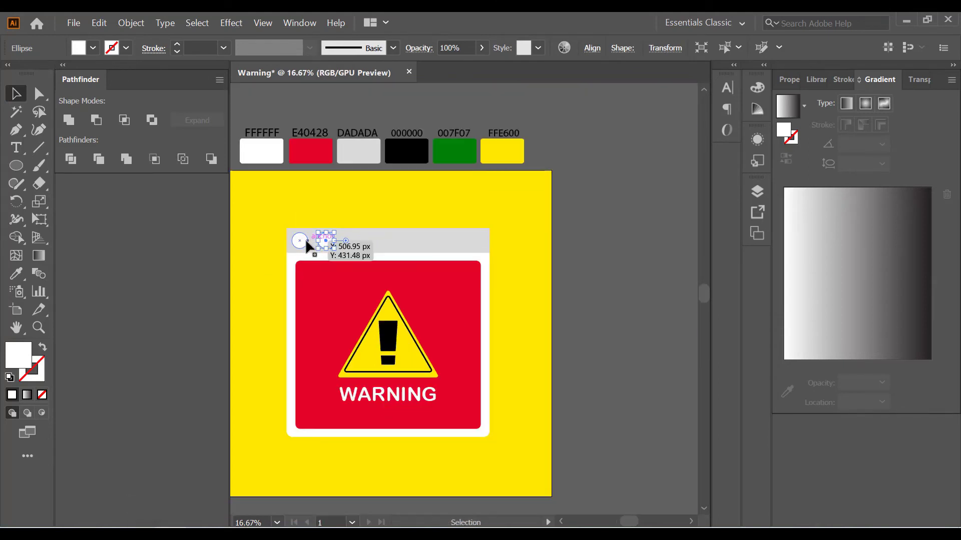
left_click(16, 274)
left_click(306, 150)
left_click(15, 95)
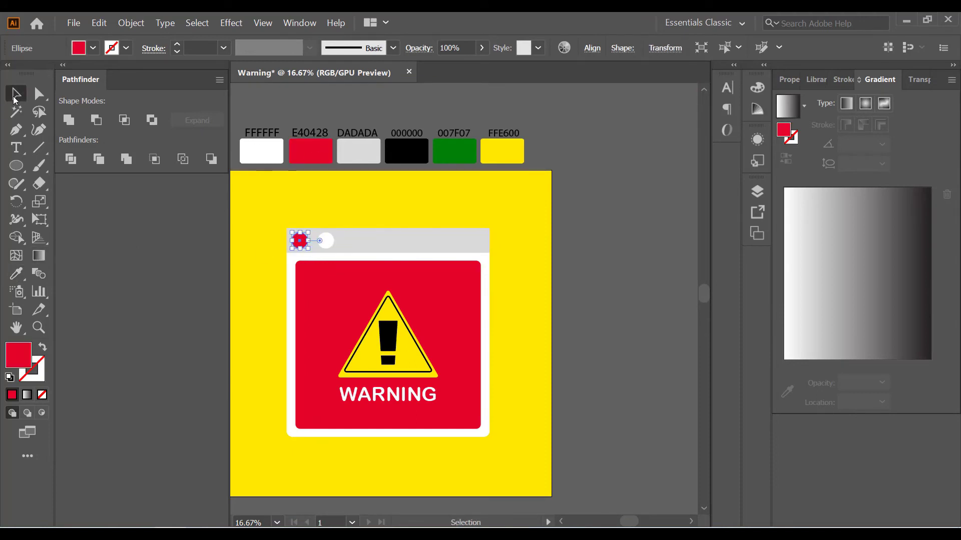
left_click(326, 240)
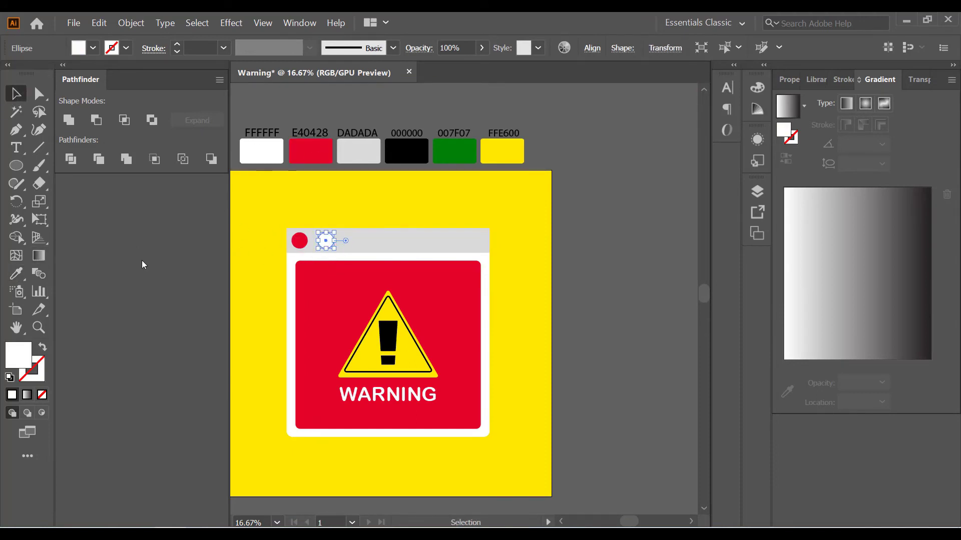
left_click(17, 273)
left_click(454, 151)
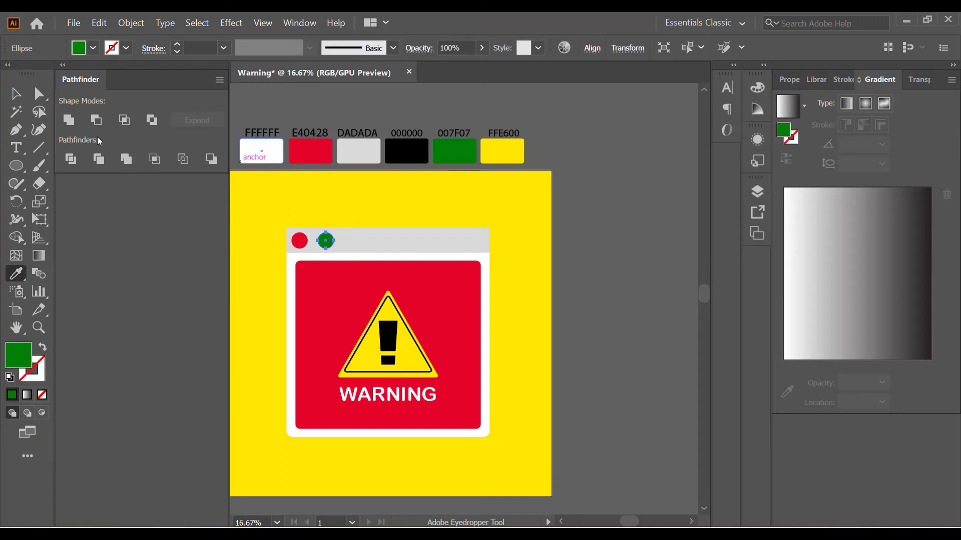
left_click(15, 95)
left_click(311, 104)
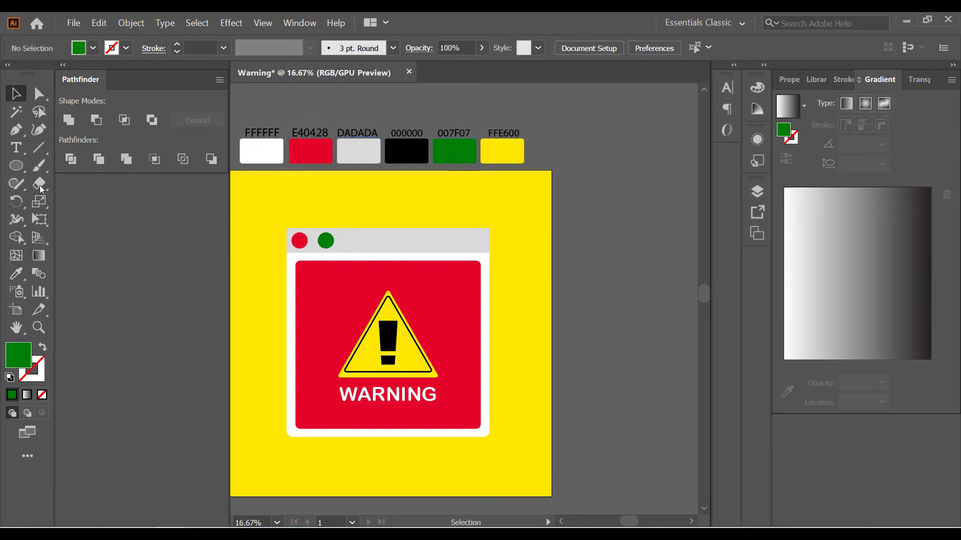
left_click_drag(16, 166, 81, 173)
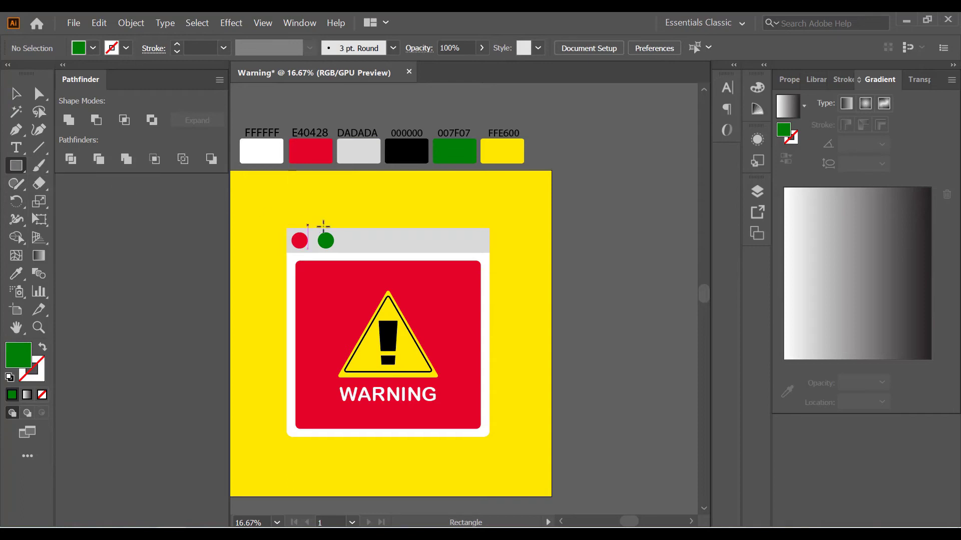
- Draw a bar in the title bar beside the circles and fill it white FFFFFF
scroll(364, 250, "up", 1)
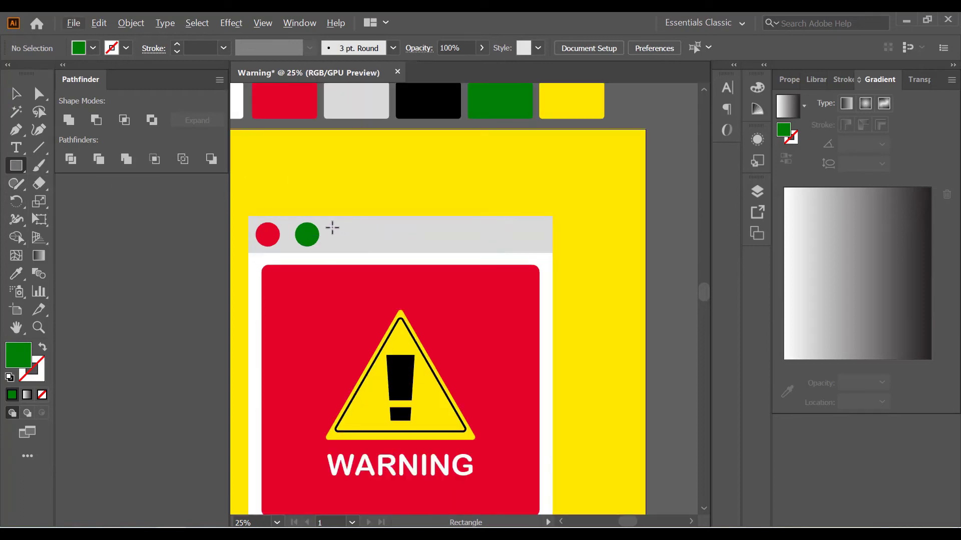
left_click_drag(331, 227, 479, 243)
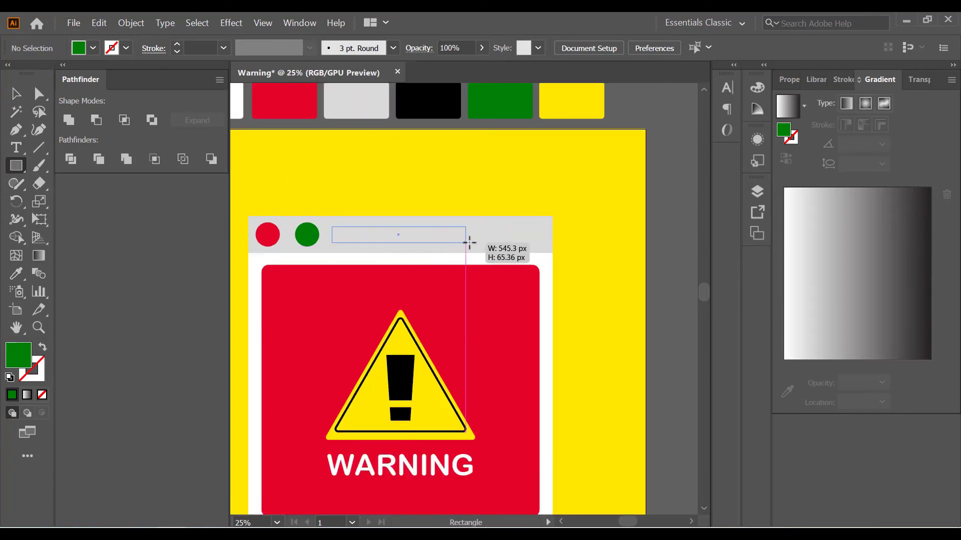
left_click_drag(478, 242, 486, 244)
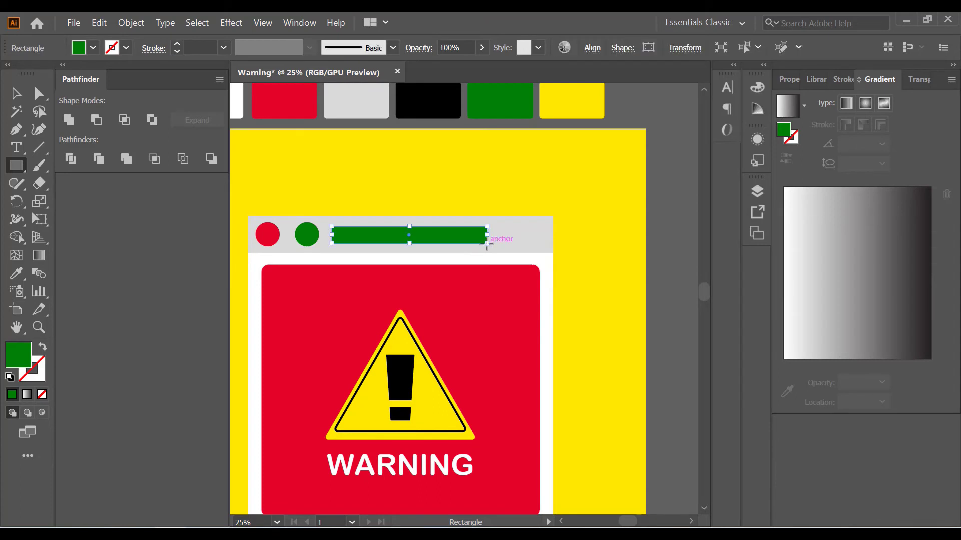
left_click(16, 94)
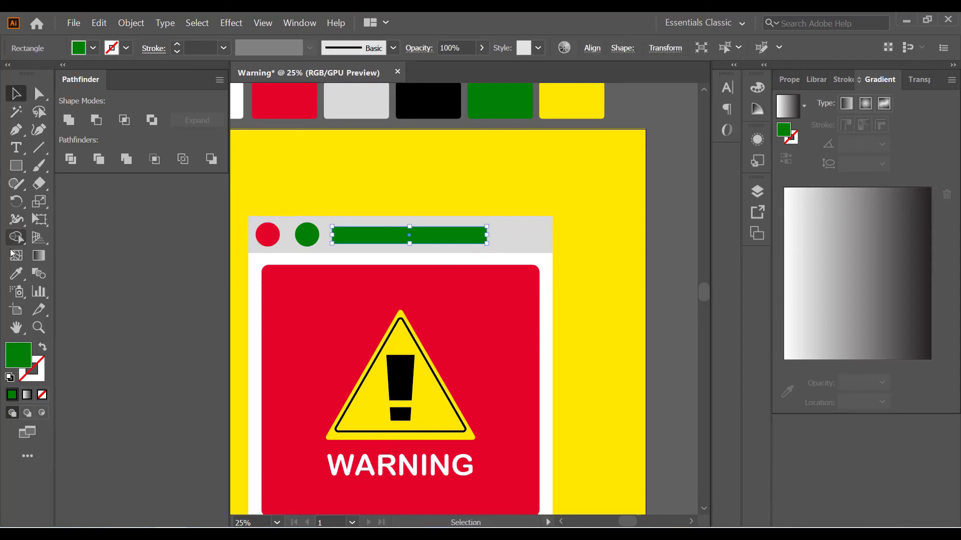
left_click(16, 274)
scroll(370, 195, "up", 1)
scroll(371, 195, "up", 1)
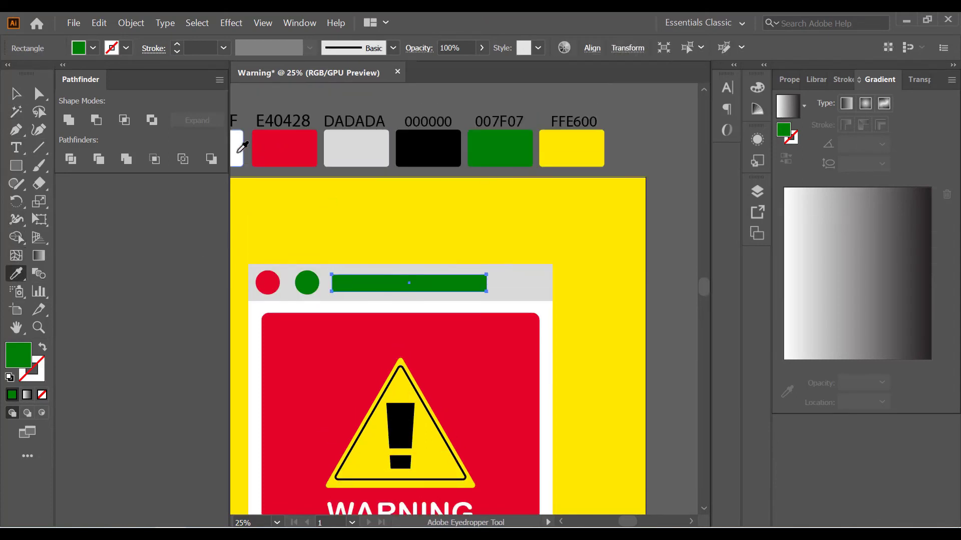
left_click(236, 150)
left_click(16, 94)
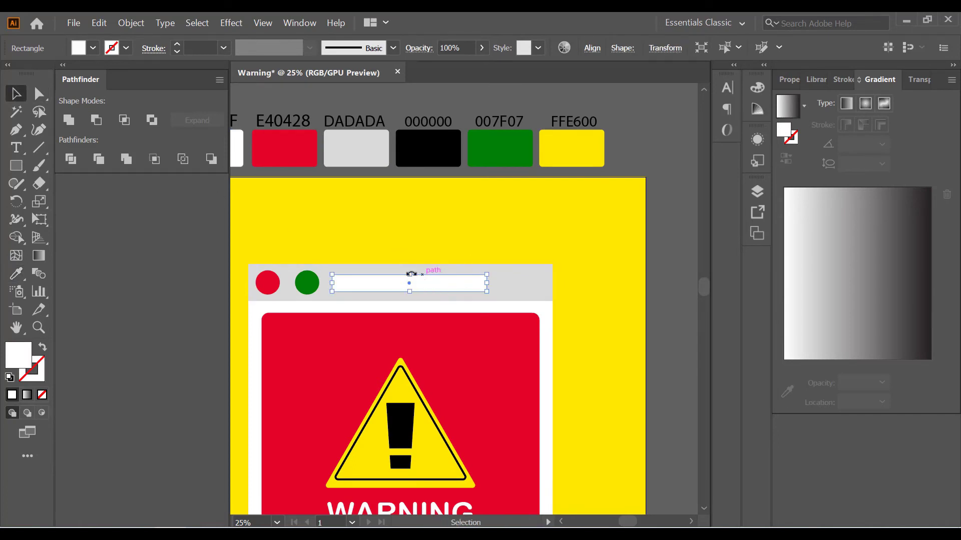
- Fully round the white bar's corners with the live-corner widgets
scroll(454, 290, "up", 1)
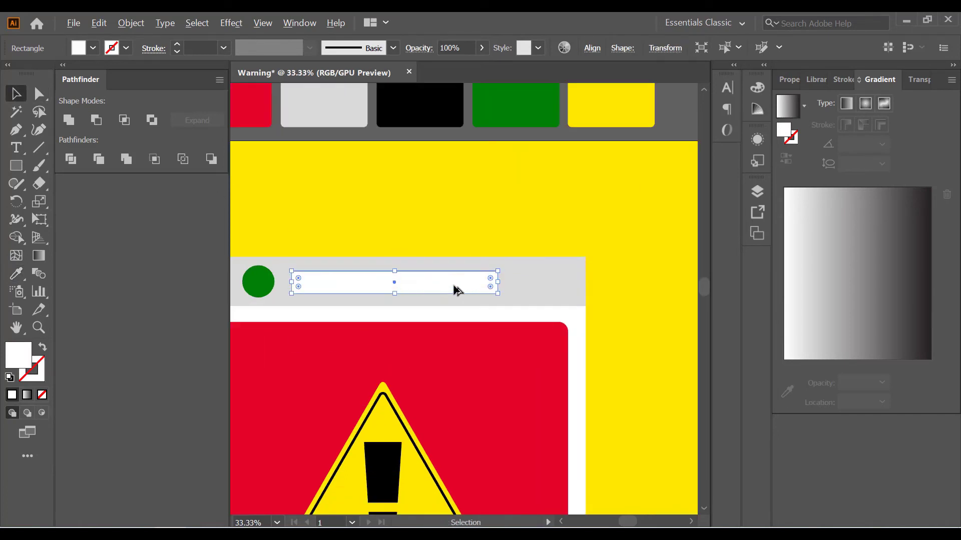
scroll(454, 290, "up", 1)
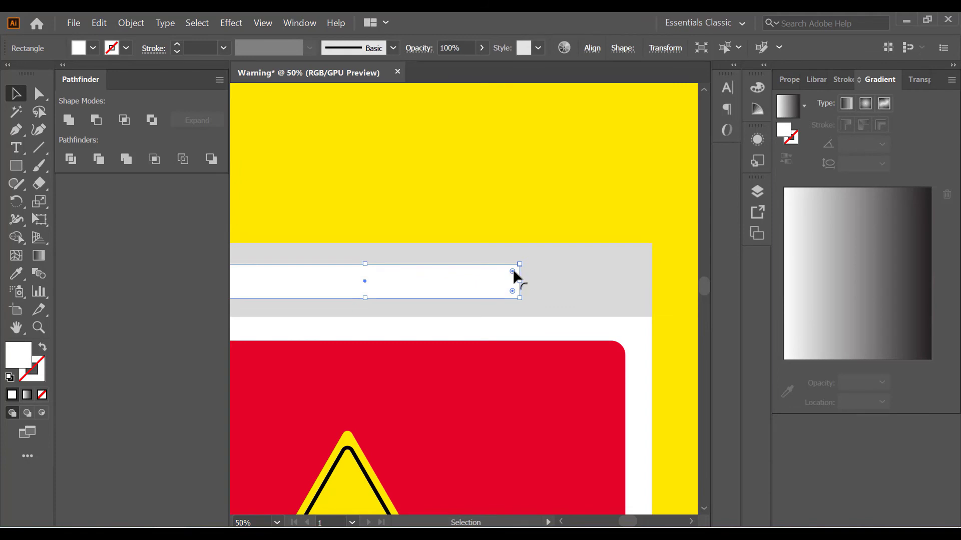
left_click_drag(512, 271, 500, 273)
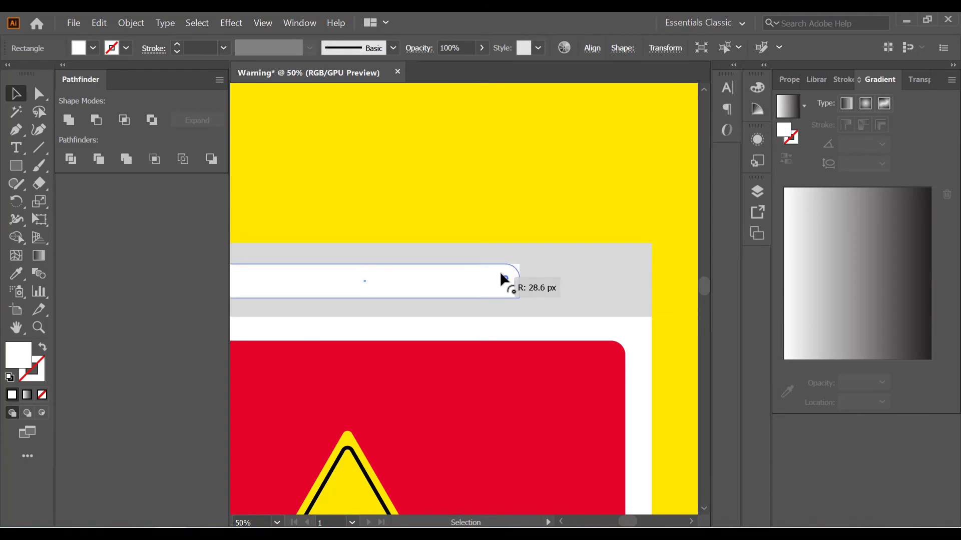
key("ctrl+z")
scroll(551, 271, "down", 1)
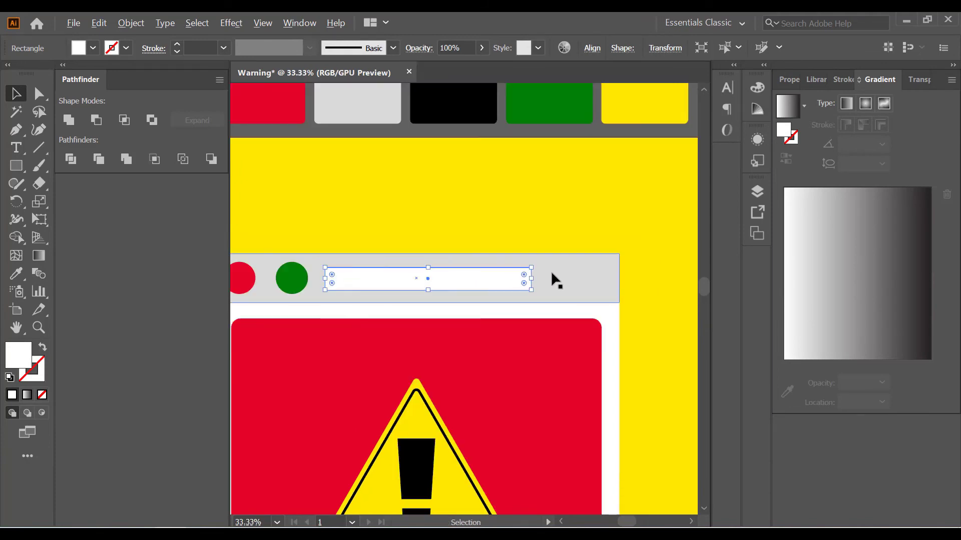
left_click_drag(332, 280, 330, 280)
left_click(302, 134)
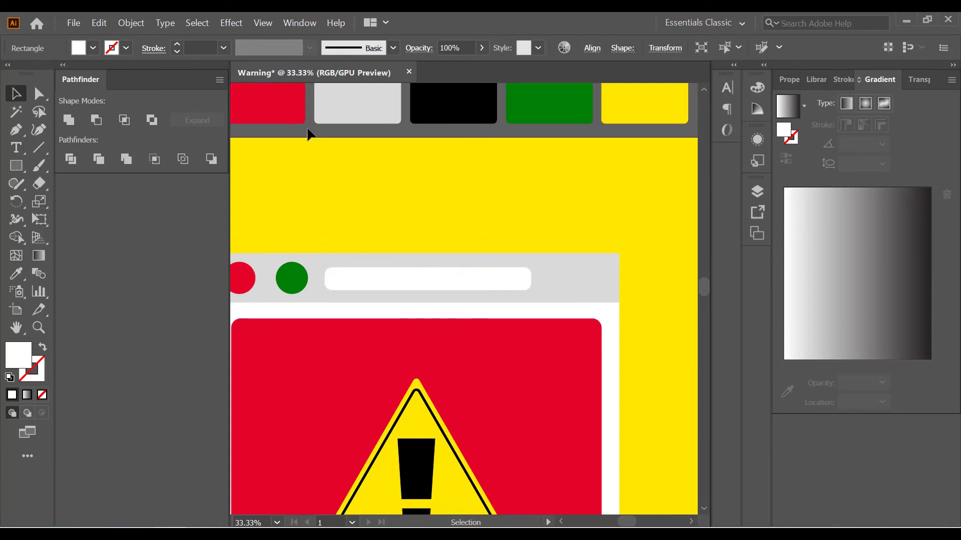
scroll(379, 170, "down", 1, "alt")
scroll(356, 215, "up", 1, "alt")
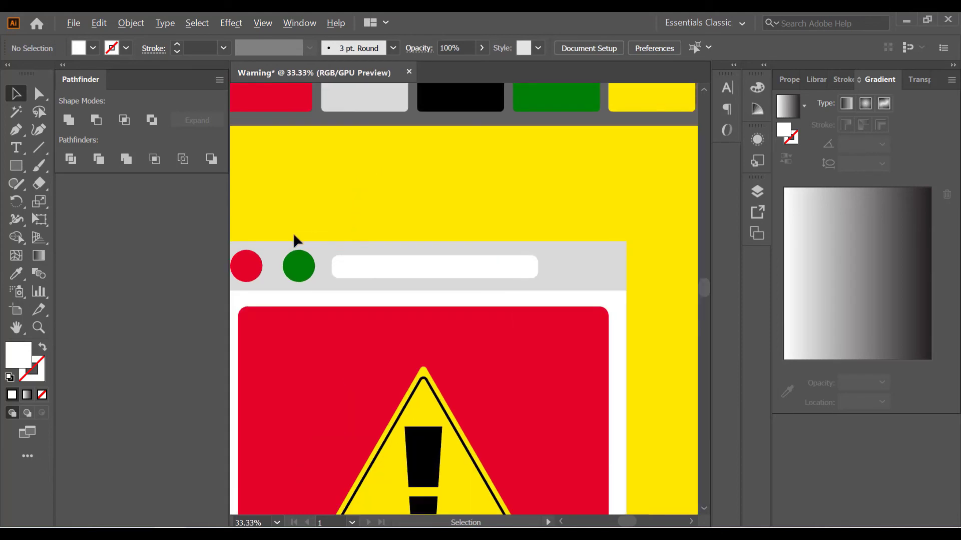
- Type 'TYPING......' as black text in the title bar over the white bar
left_click(15, 148)
scroll(392, 284, "up", 1, "alt")
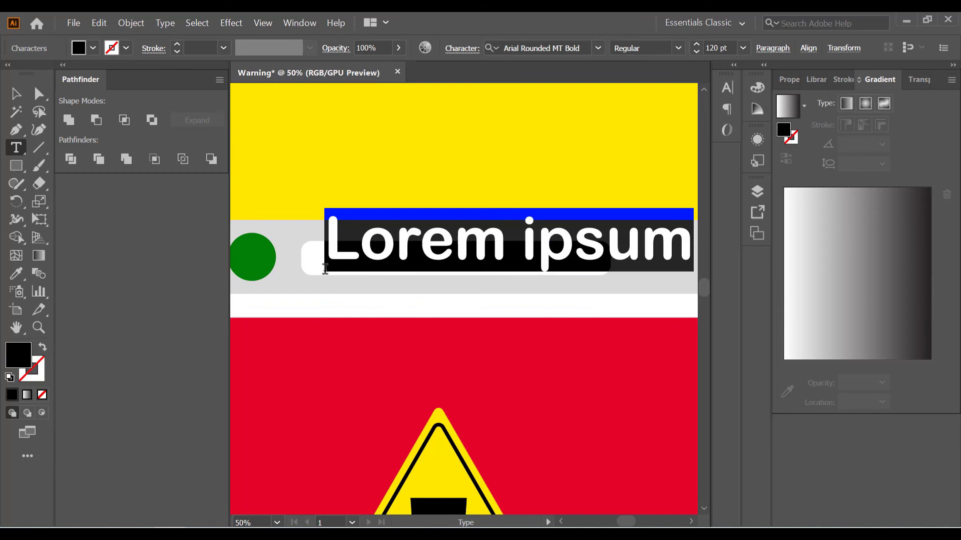
type("TY")
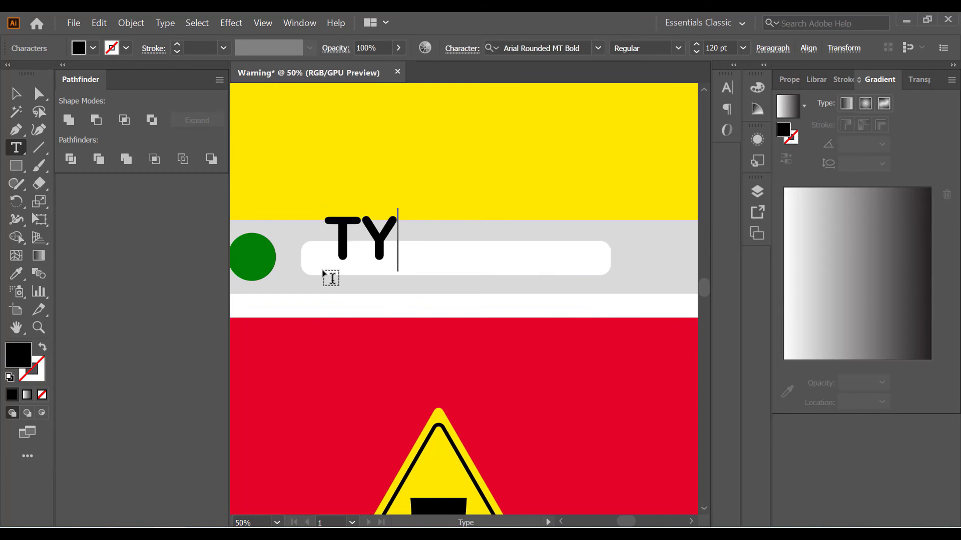
type("PING")
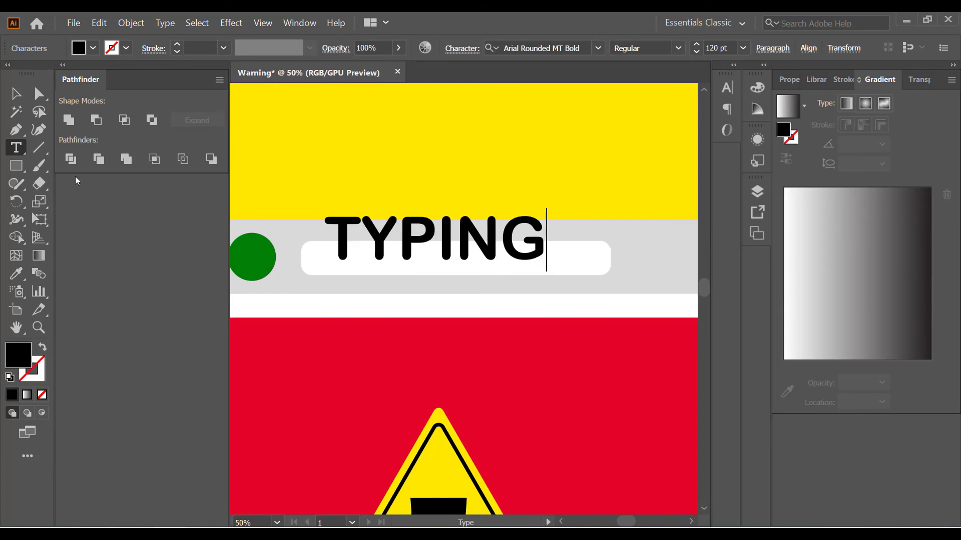
type("......")
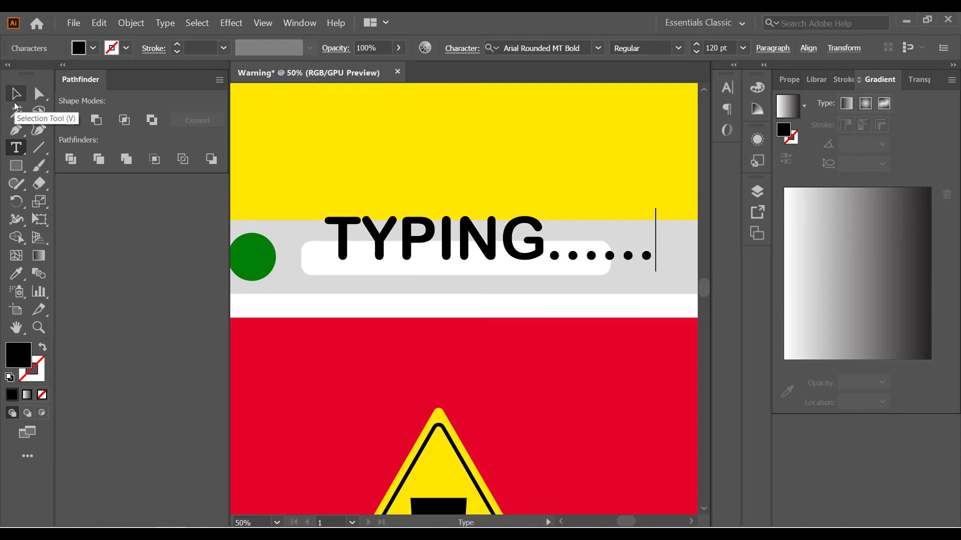
left_click(15, 103)
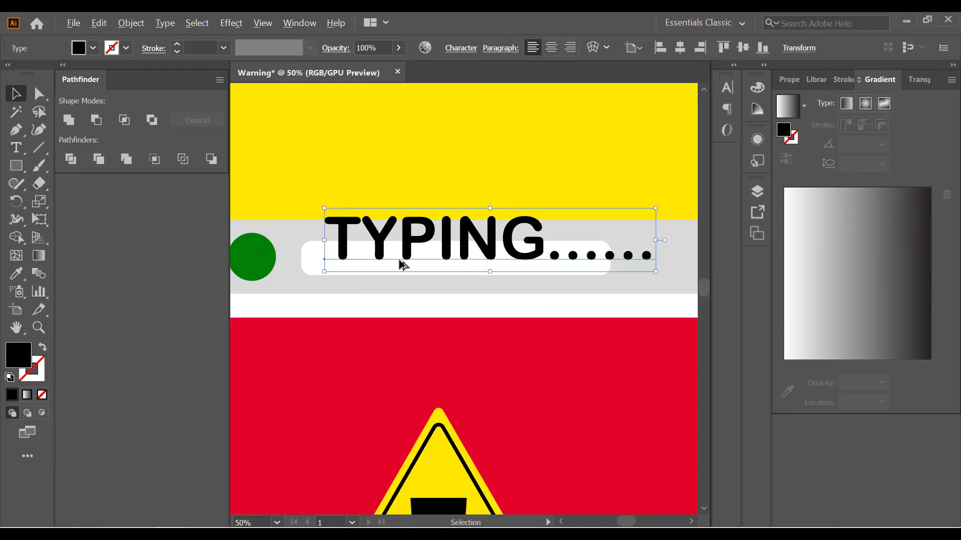
scroll(403, 265, "down", 1)
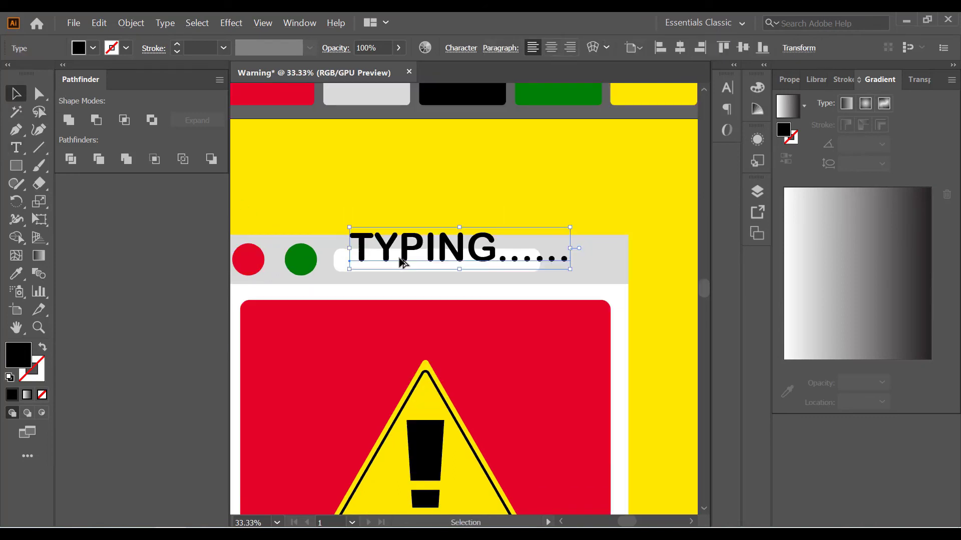
- Set 'TYPING......' in Montserrat, shrink it, and fit it inside the white bar
left_click(461, 49)
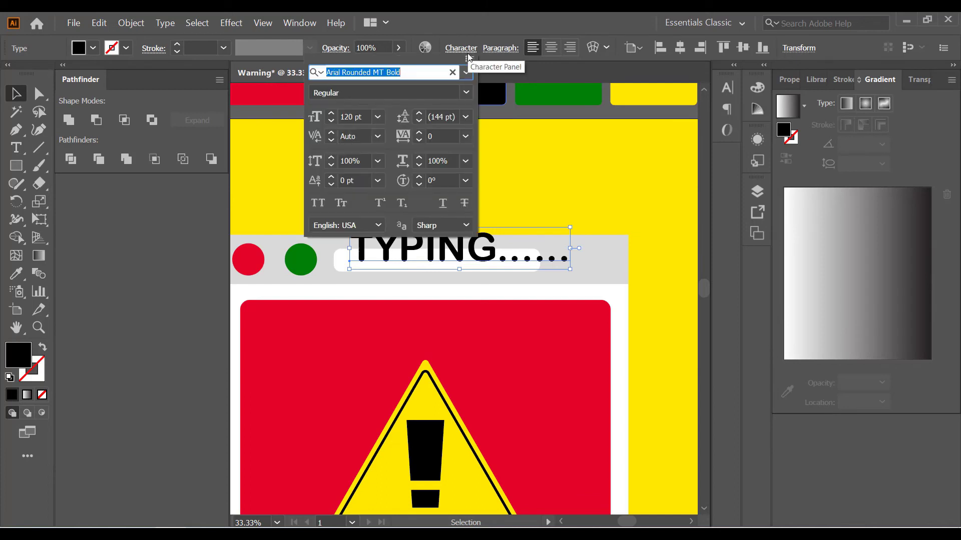
left_click(467, 73)
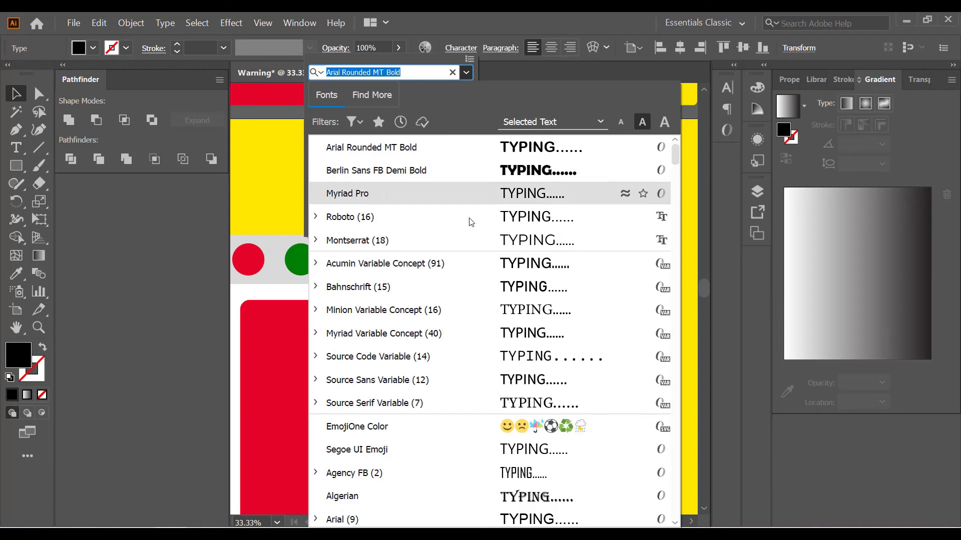
left_click(506, 240)
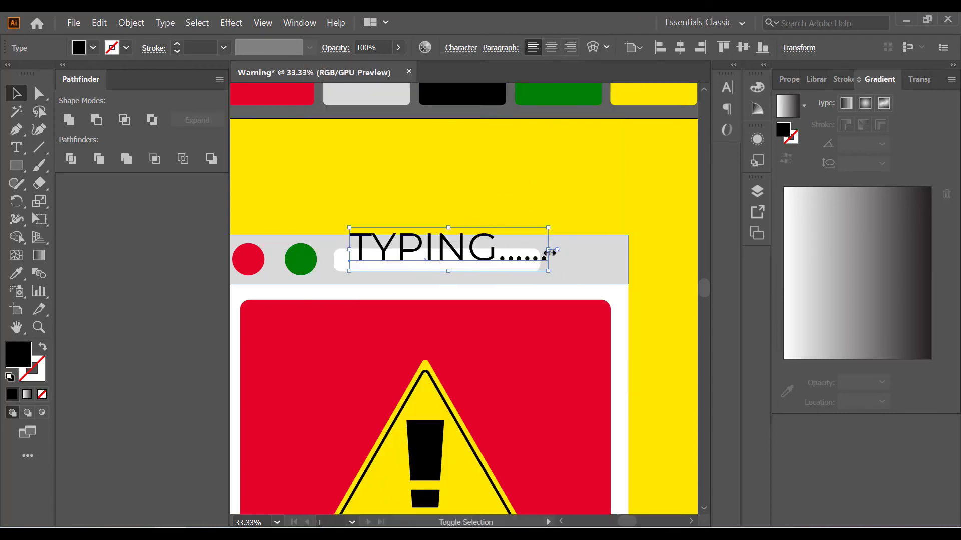
left_click_drag(547, 249, 510, 250)
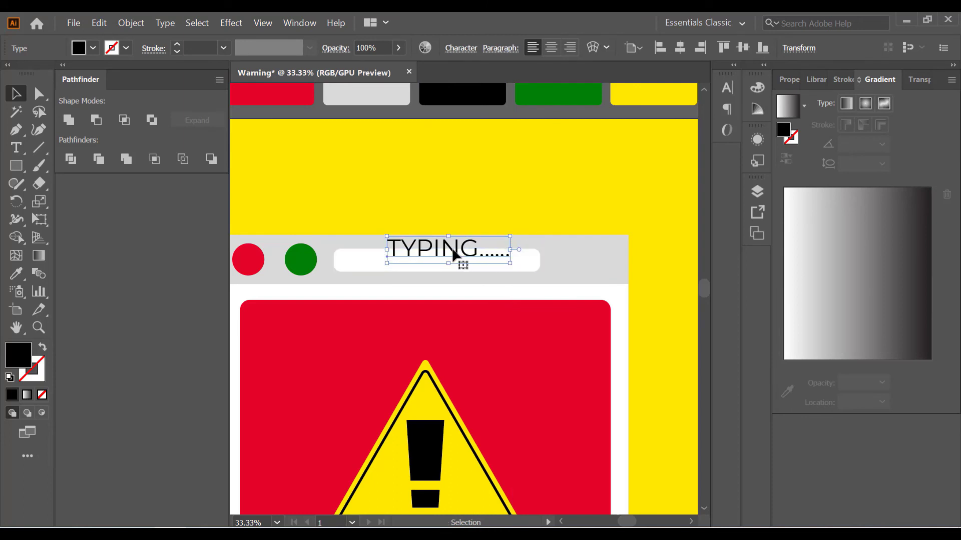
mouse_move(448, 257)
left_mouse_down()
mouse_move(462, 263)
mouse_move(390, 266)
left_mouse_up()
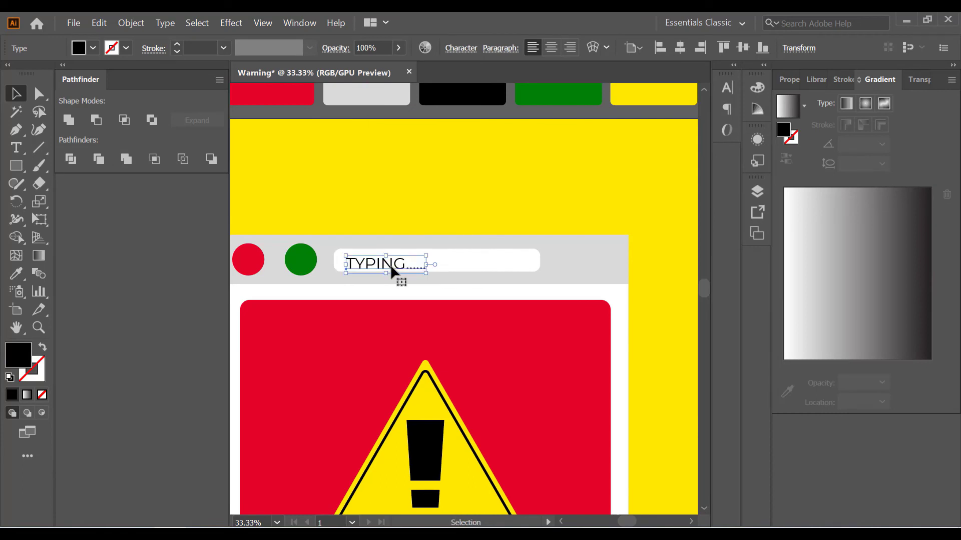
key("ctrl+shift+a")
key("ctrl+minus")
key("ctrl+minus")
key("ctrl+minus")
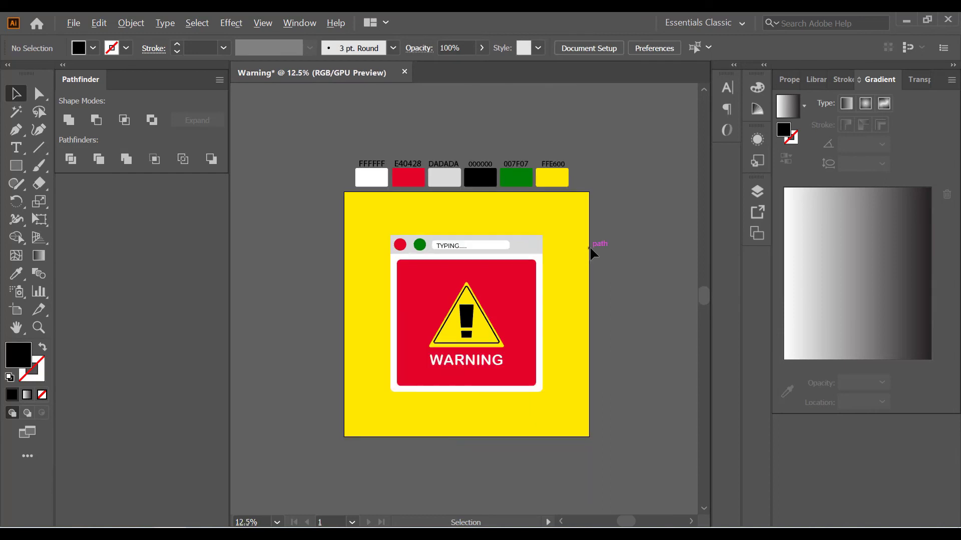
- Marquee-select every element of the warning window except the locked yellow background
scroll(575, 285, "down", 1)
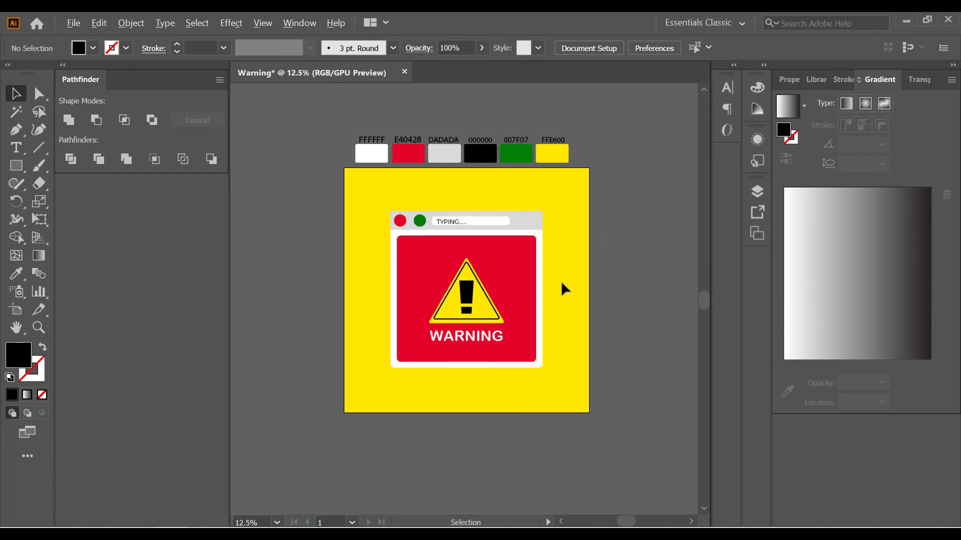
scroll(560, 280, "up", 1, "alt")
scroll(558, 276, "up", 1)
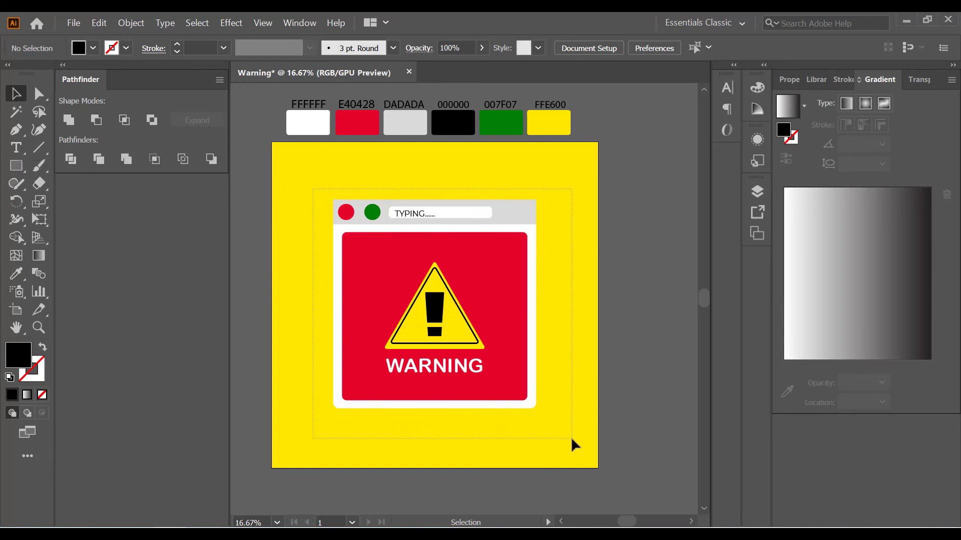
left_click_drag(572, 439, 563, 430)
- Group the window pieces and add a Multiply 75% drop shadow with 7 px offsets, 5 px blur
right_click(465, 274)
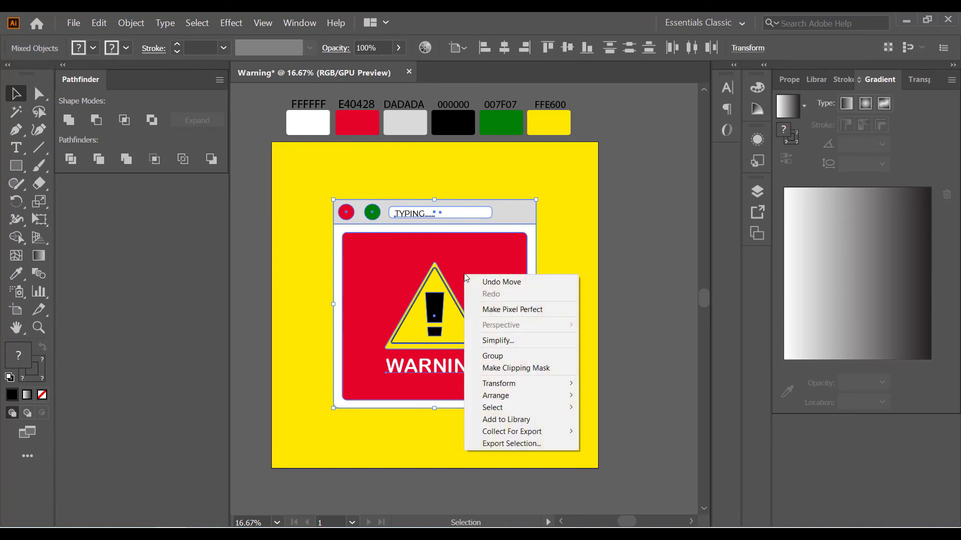
left_click(495, 356)
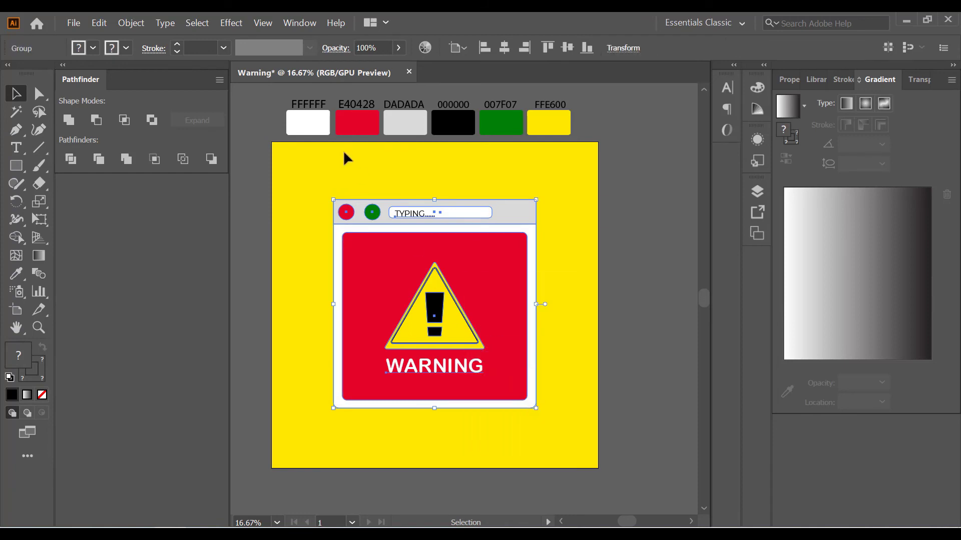
left_click(232, 23)
mouse_move(243, 184)
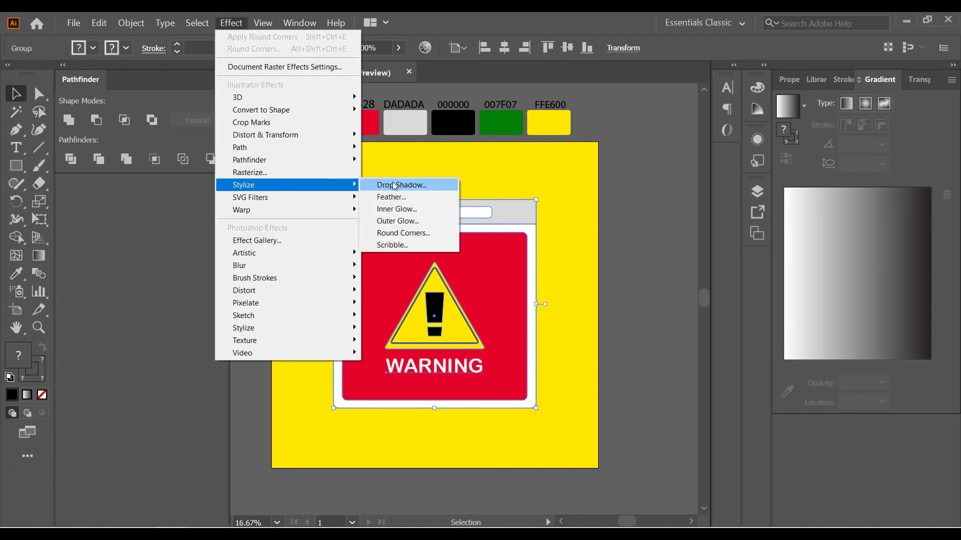
left_click(396, 185)
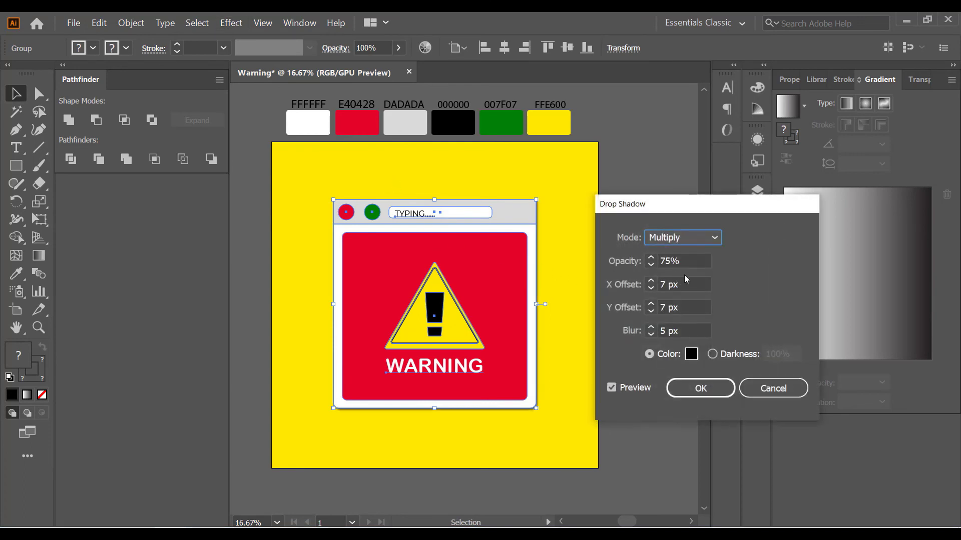
left_click(689, 262)
left_click(686, 285)
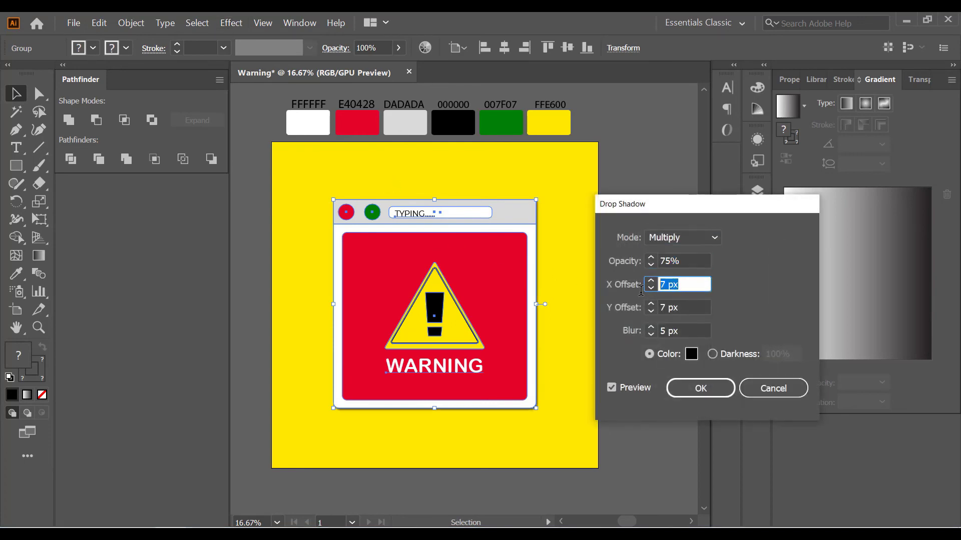
left_click(686, 306)
left_click(693, 331)
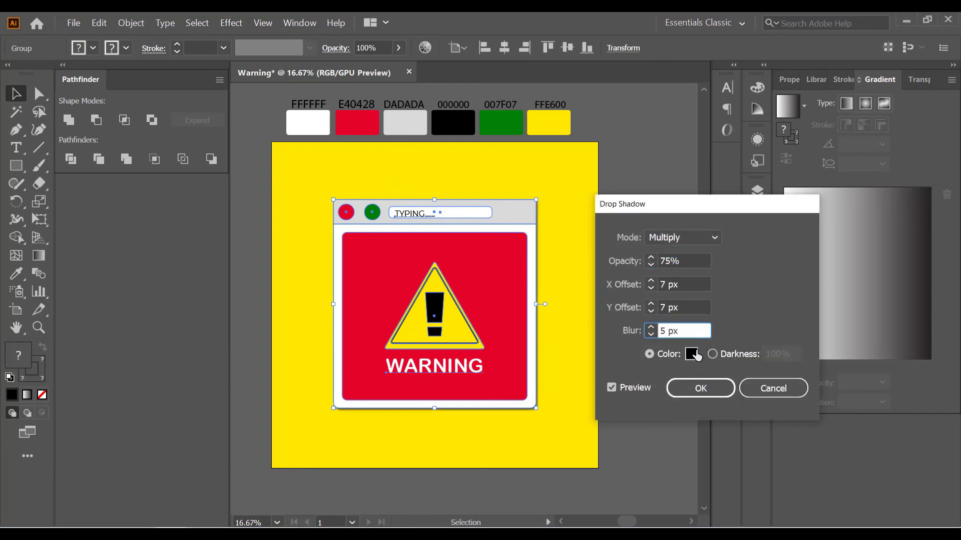
left_click(700, 389)
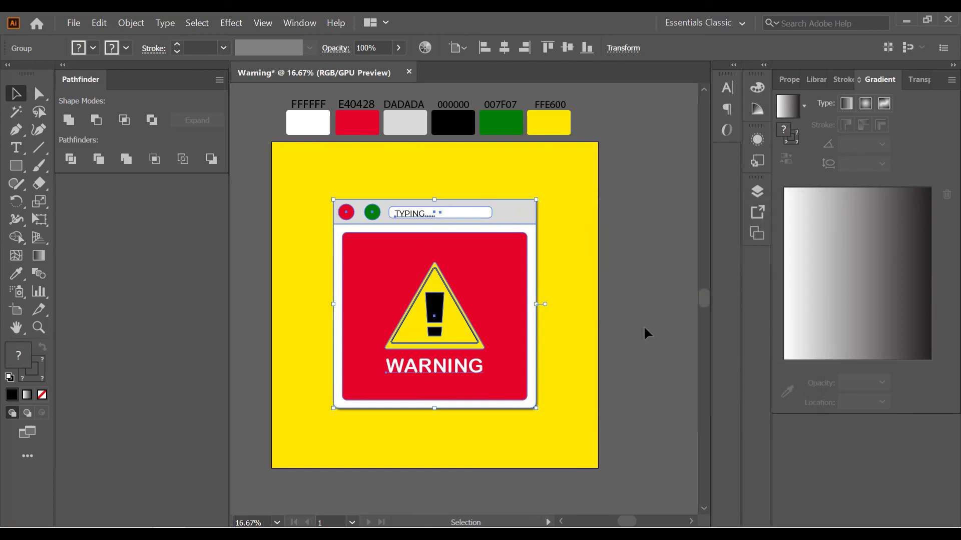
left_click(644, 325)
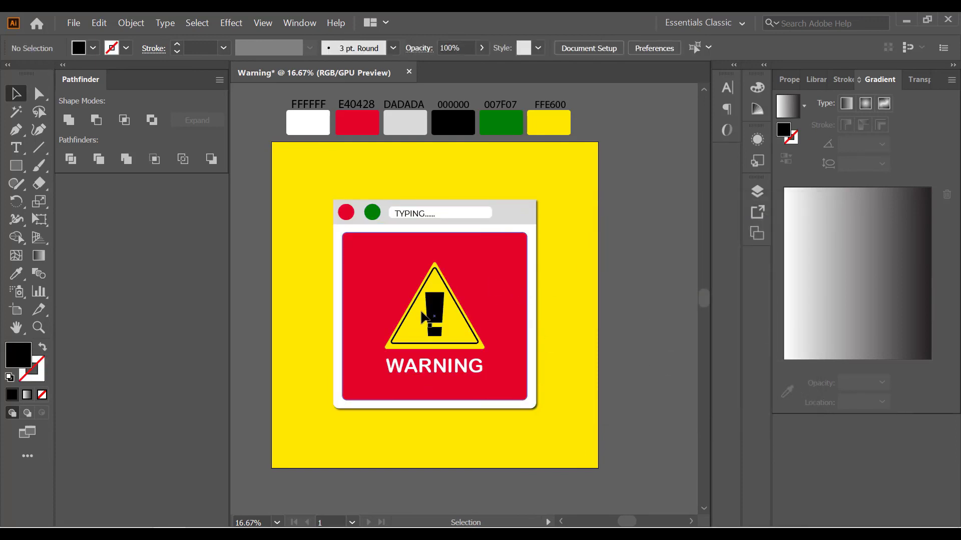
- Pen-draw a black polygon from the window's top-right and lower-left corners to the artboard's bottom-right edges
left_click(16, 129)
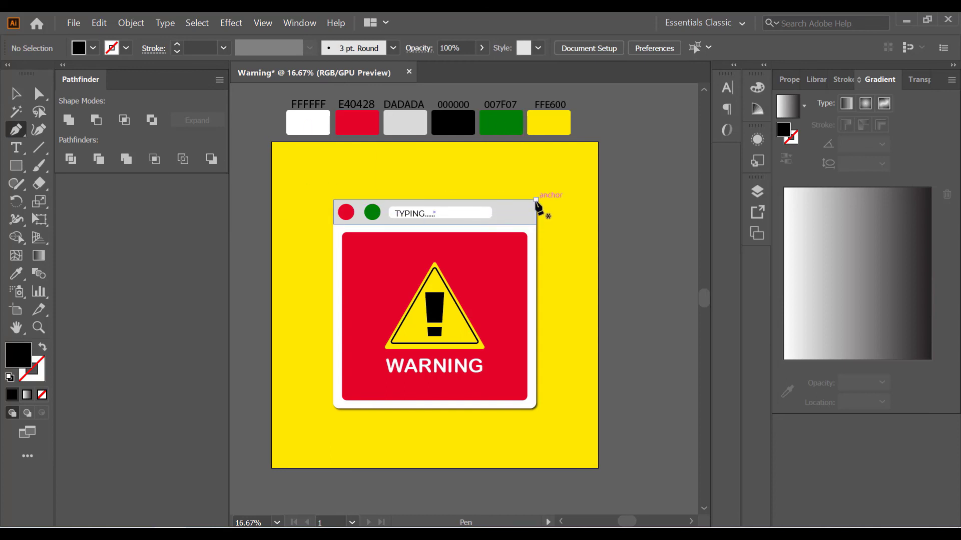
left_click(536, 200)
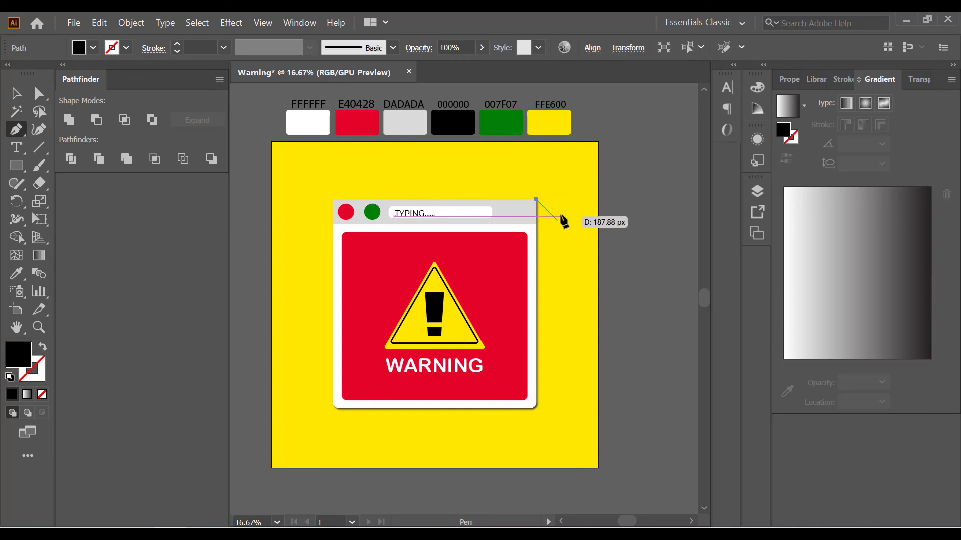
left_click(599, 262)
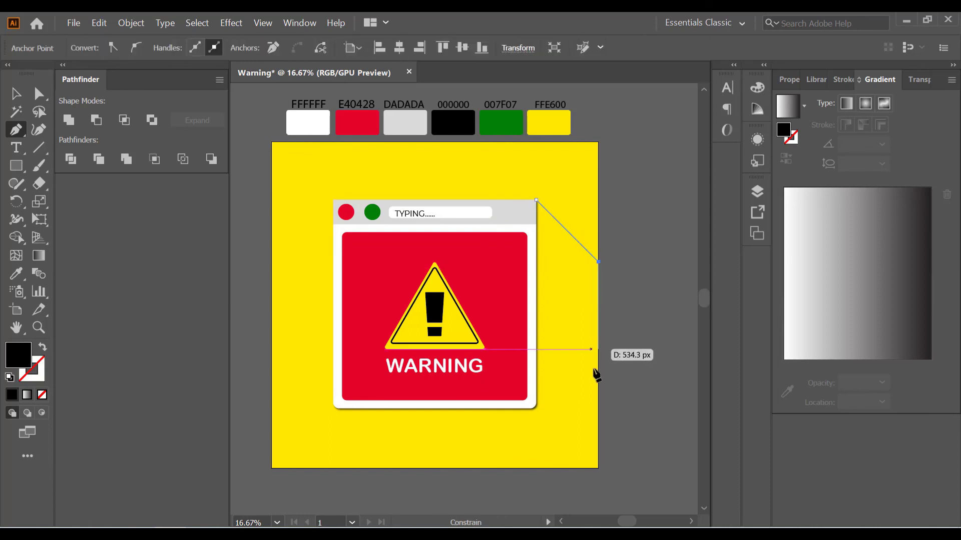
key("Return")
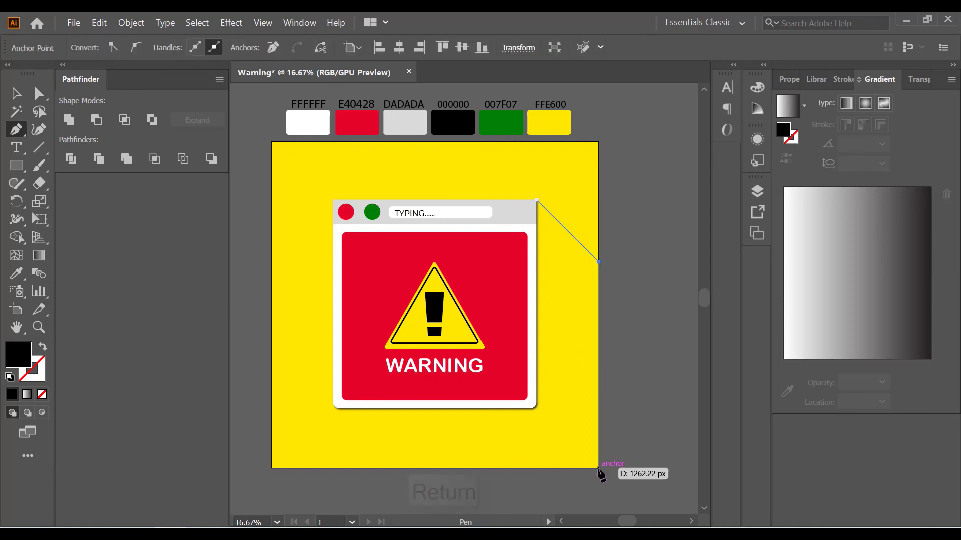
left_click(599, 468)
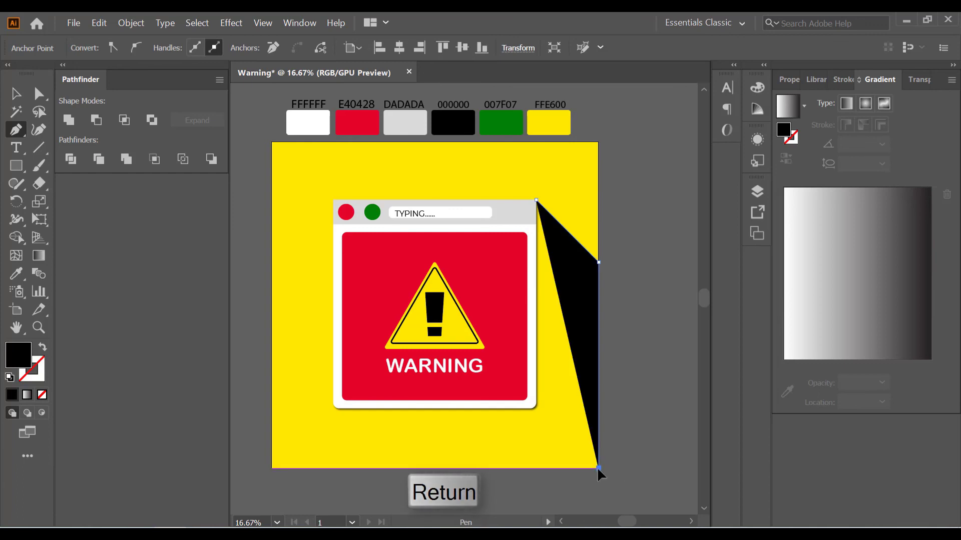
left_click(334, 407)
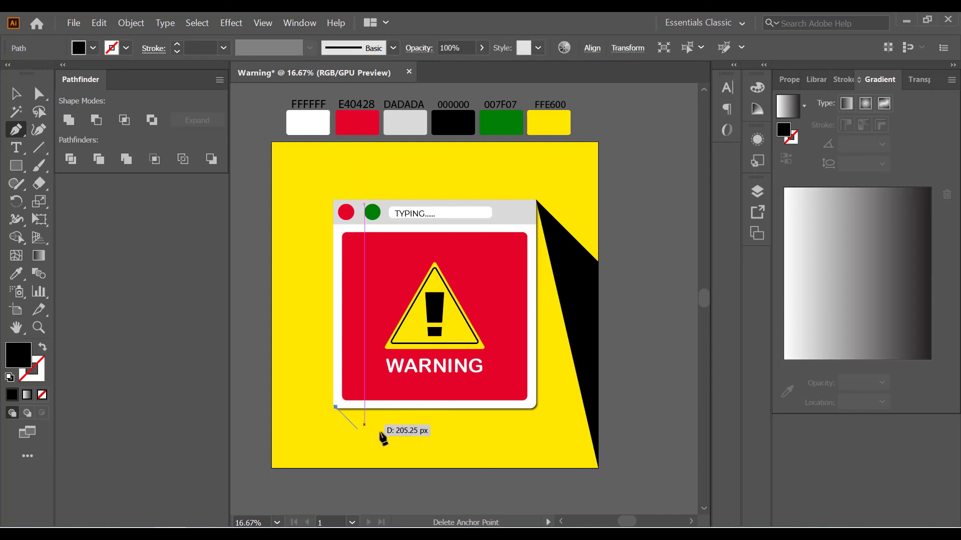
left_click(395, 468)
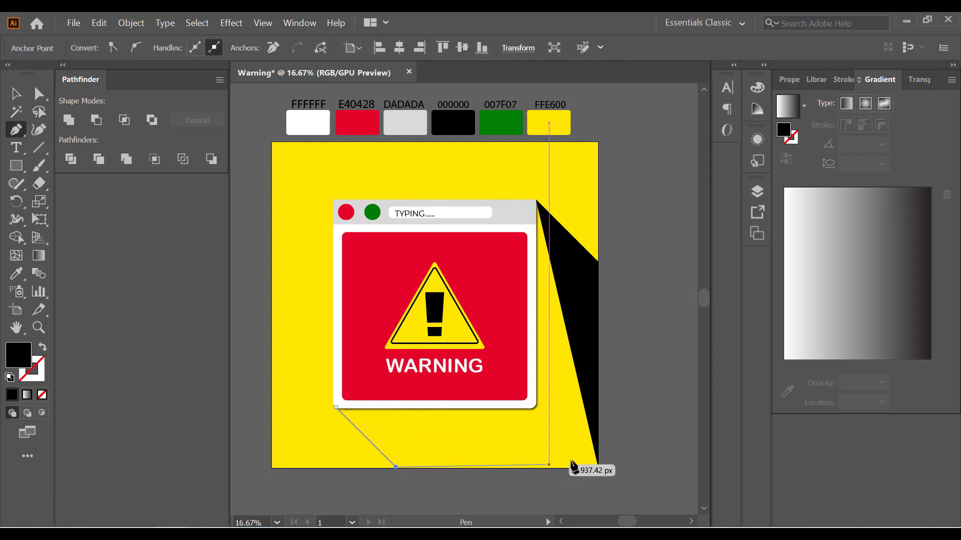
left_click(598, 468)
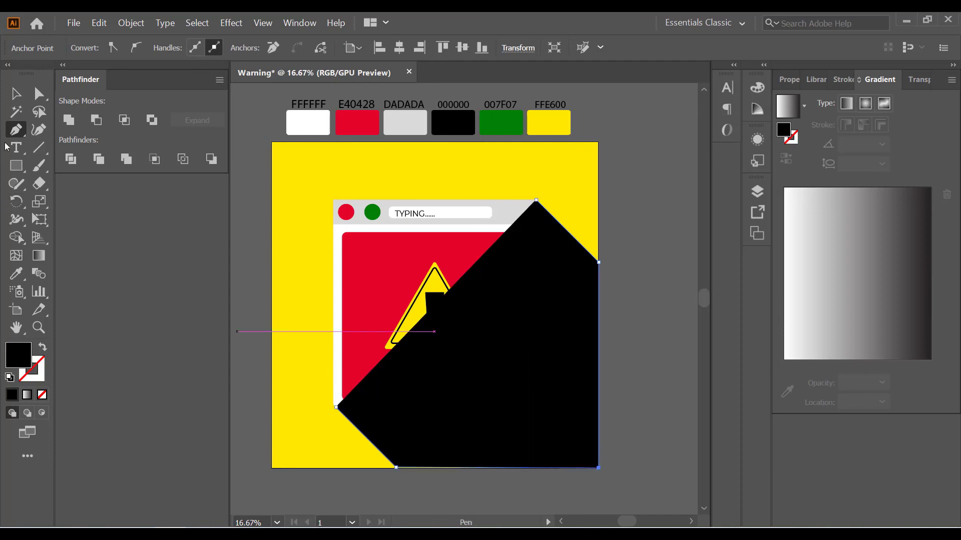
left_click(17, 95)
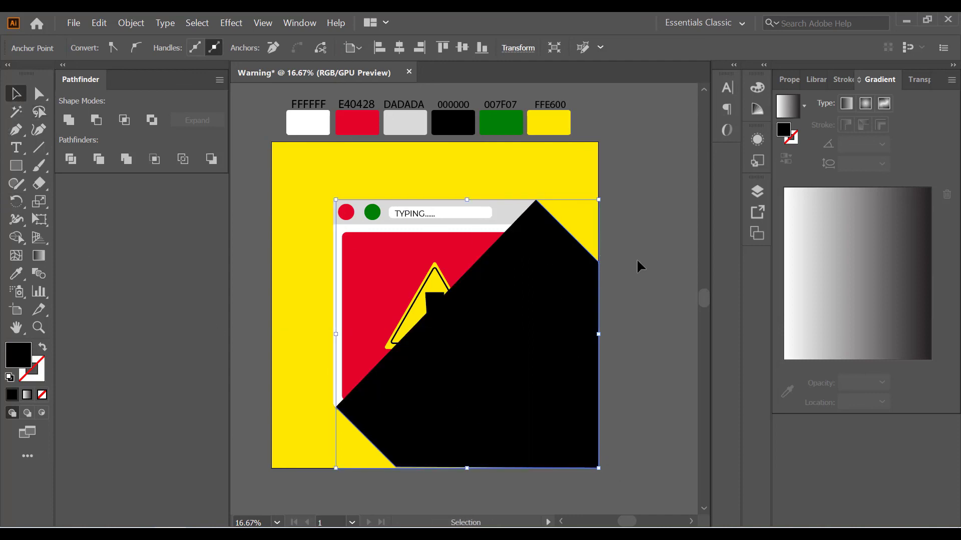
- Send the black shadow shape to the back of the stacking order
left_click(524, 305)
right_click(522, 310)
mouse_move(553, 248)
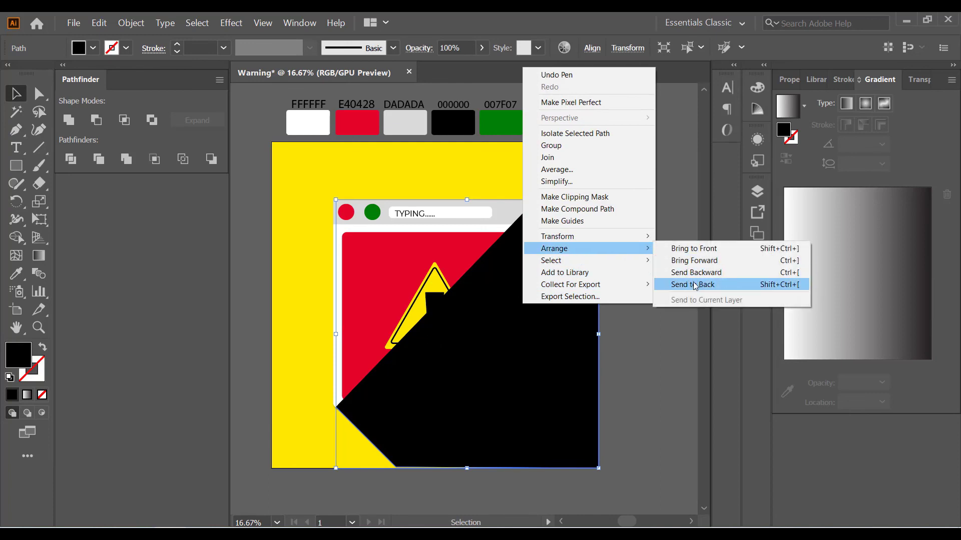
left_click(693, 284)
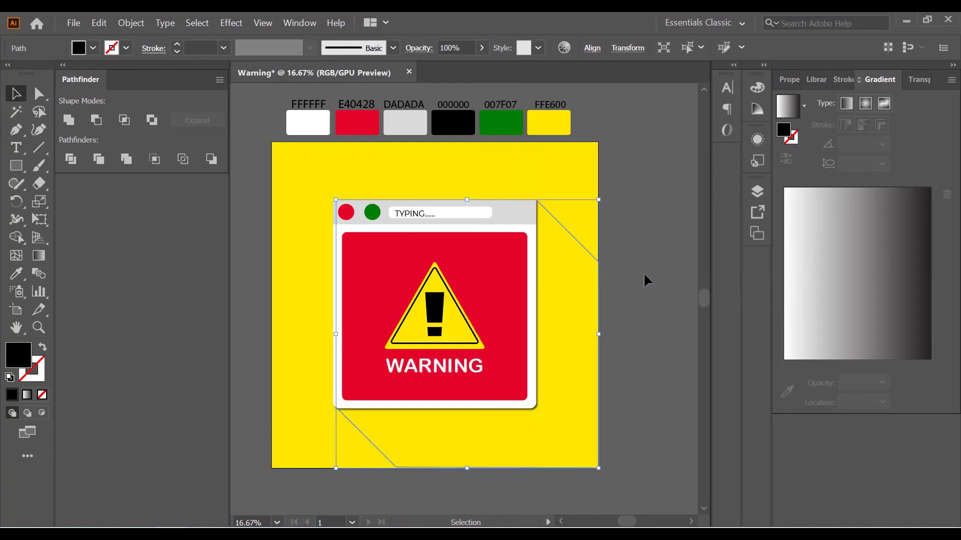
key("v")
- Bring the shadow forward until it sits just above the yellow background
right_click(559, 297)
mouse_move(591, 241)
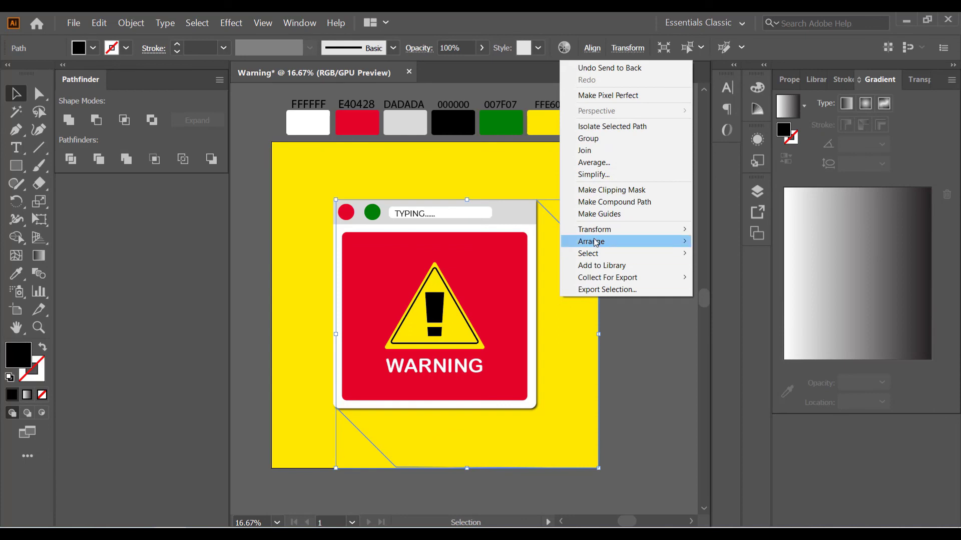
left_click(732, 253)
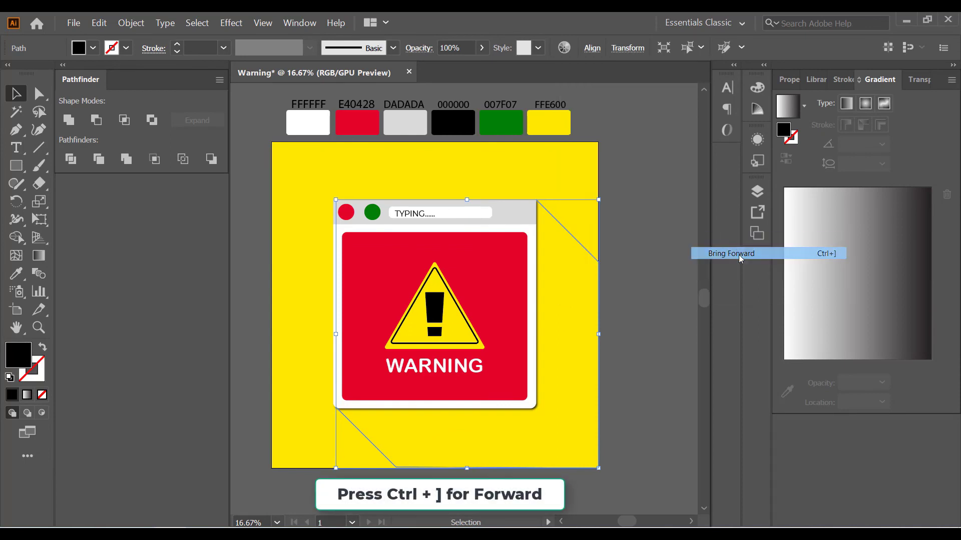
right_click(565, 287)
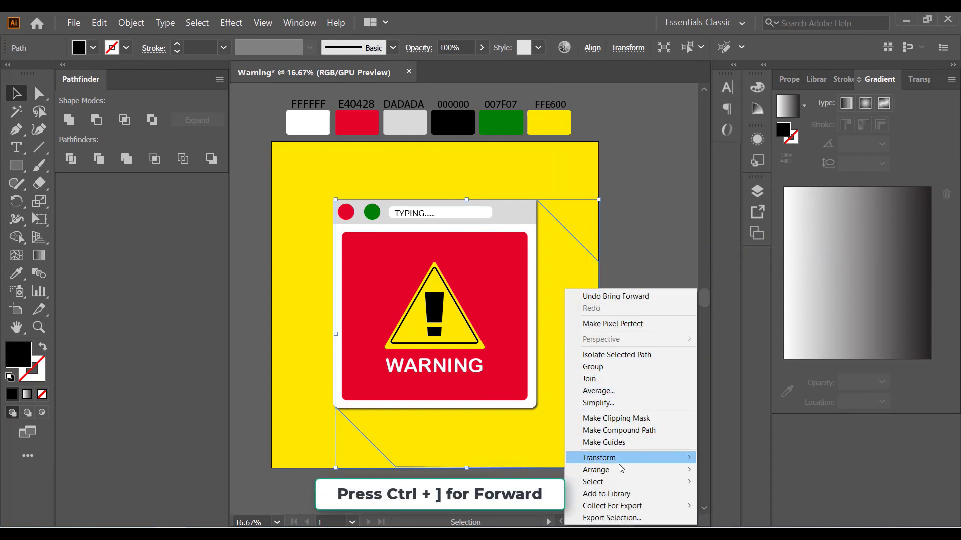
mouse_move(596, 470)
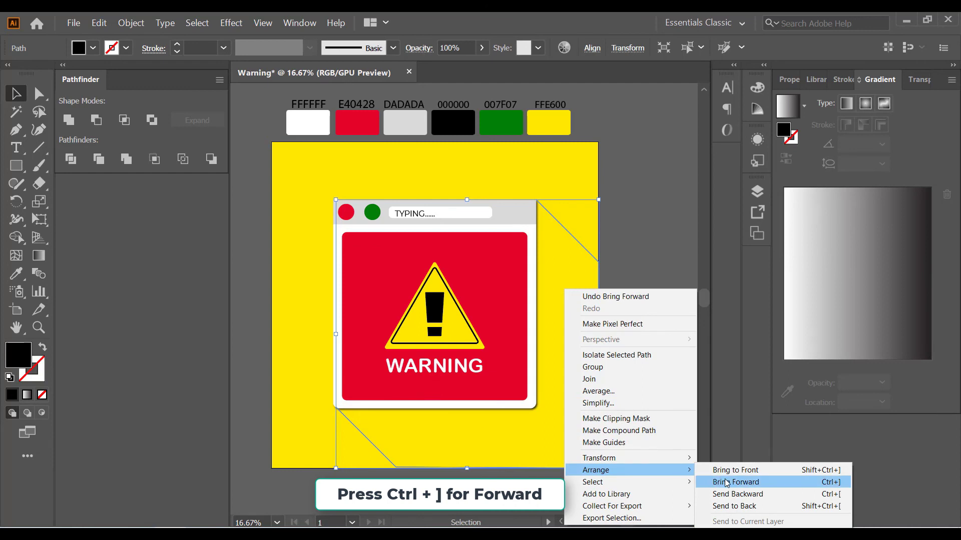
left_click(727, 483)
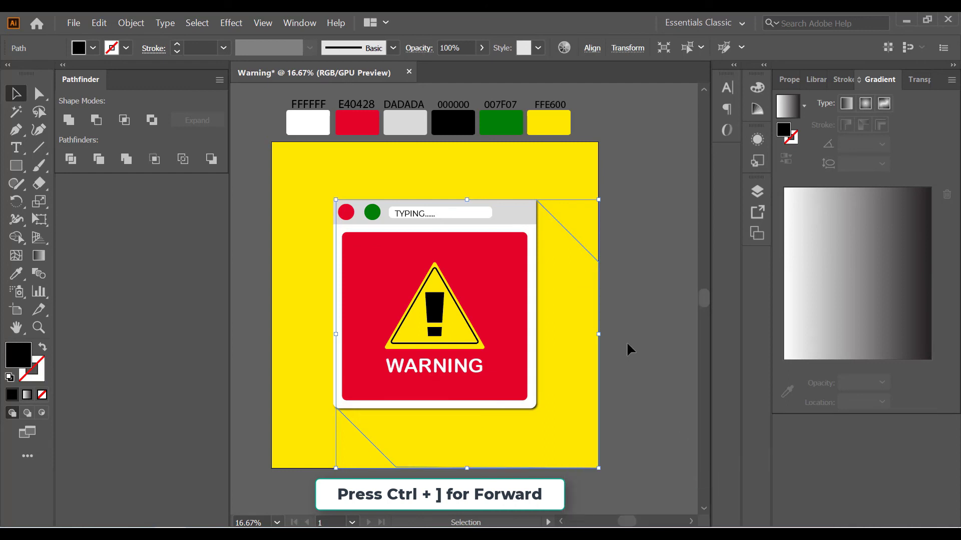
key("a")
key("ctrl+bracketright")
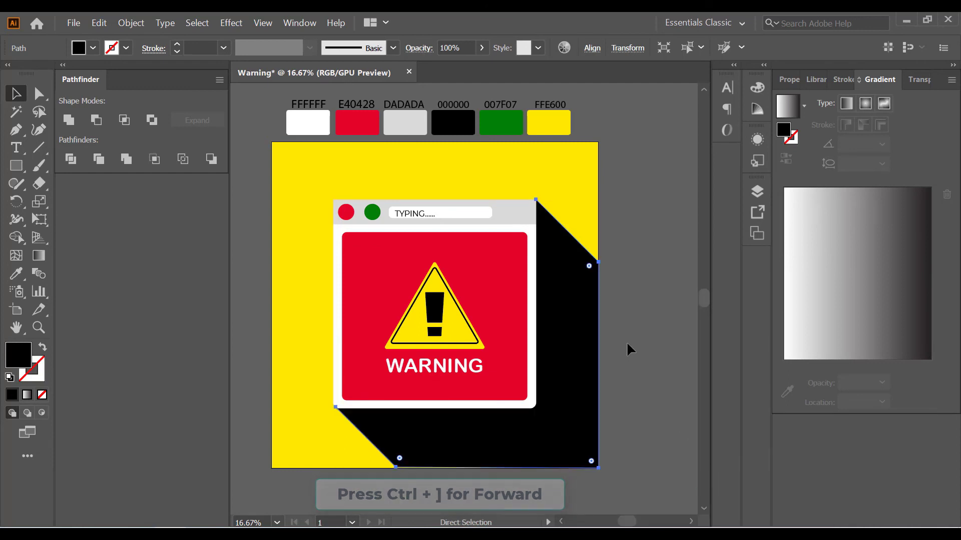
key("v")
scroll(626, 341, "up", 1)
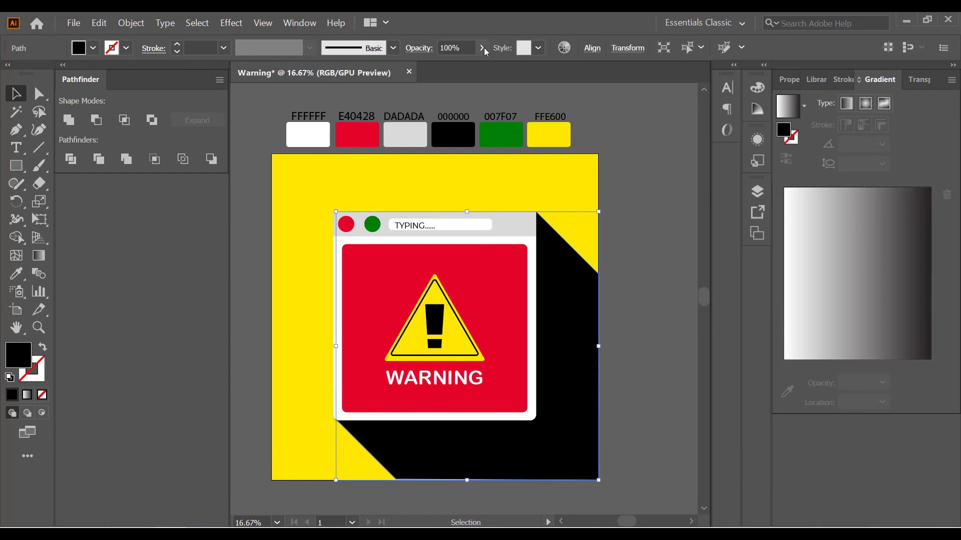
- Lower the long shadow's opacity to 17% and deselect it to review the result
left_click(481, 47)
left_click(481, 48)
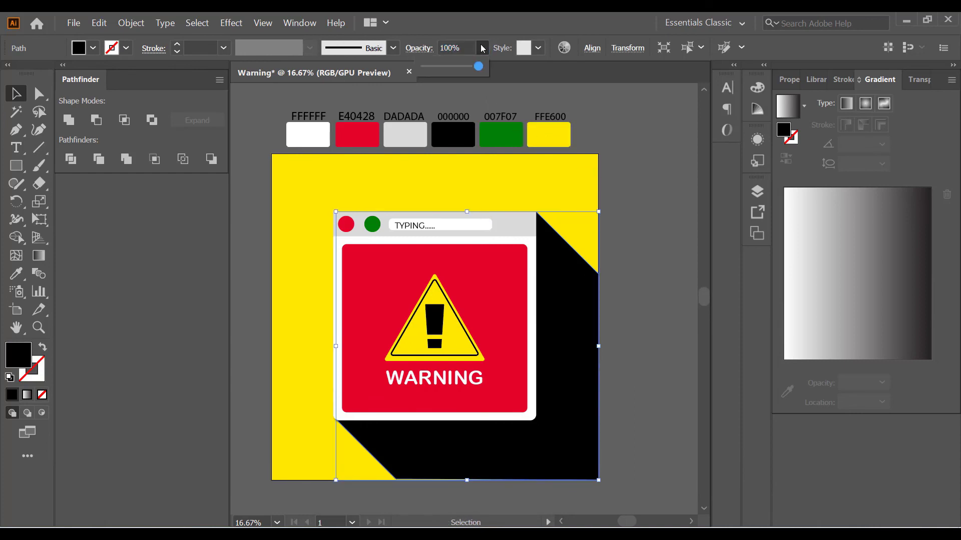
left_click_drag(471, 71, 435, 70)
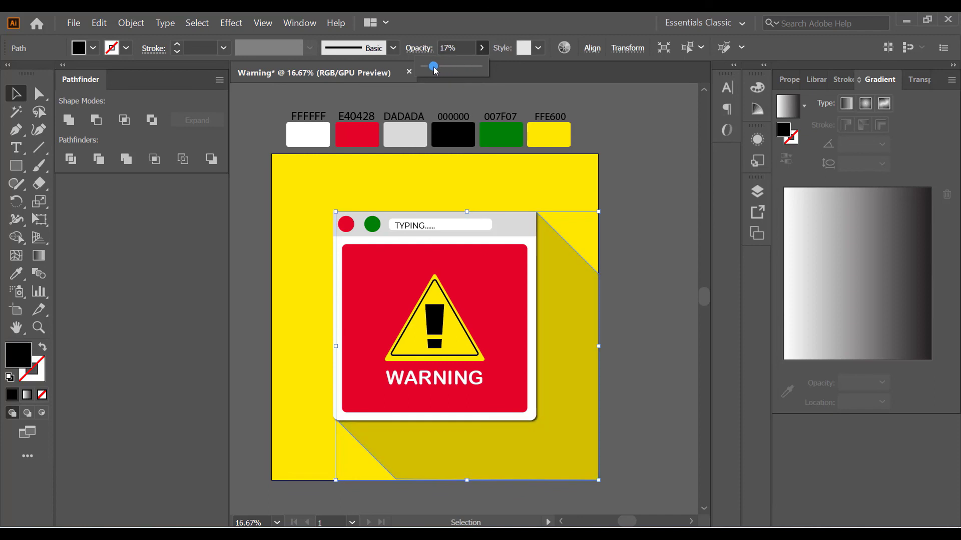
left_click(637, 218)
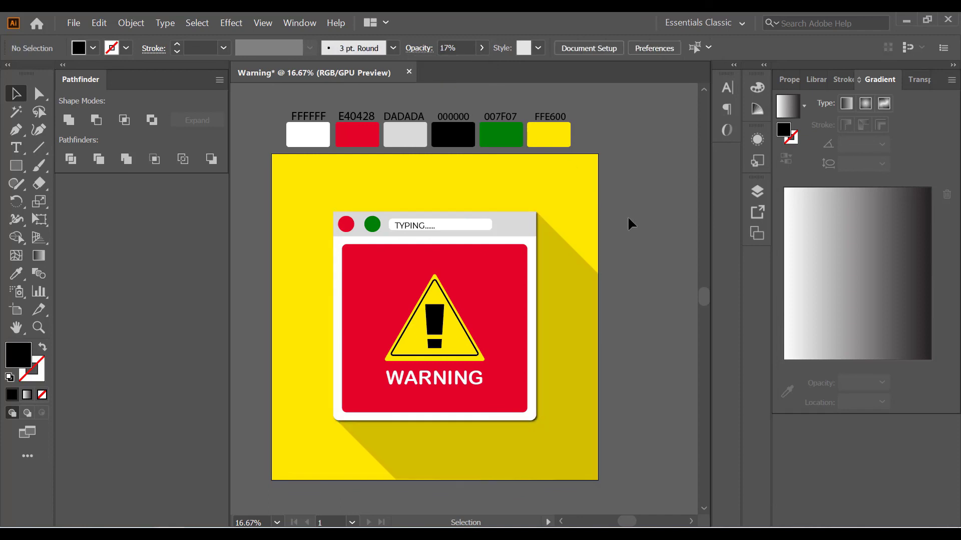
scroll(626, 215, "down", 1, "alt")
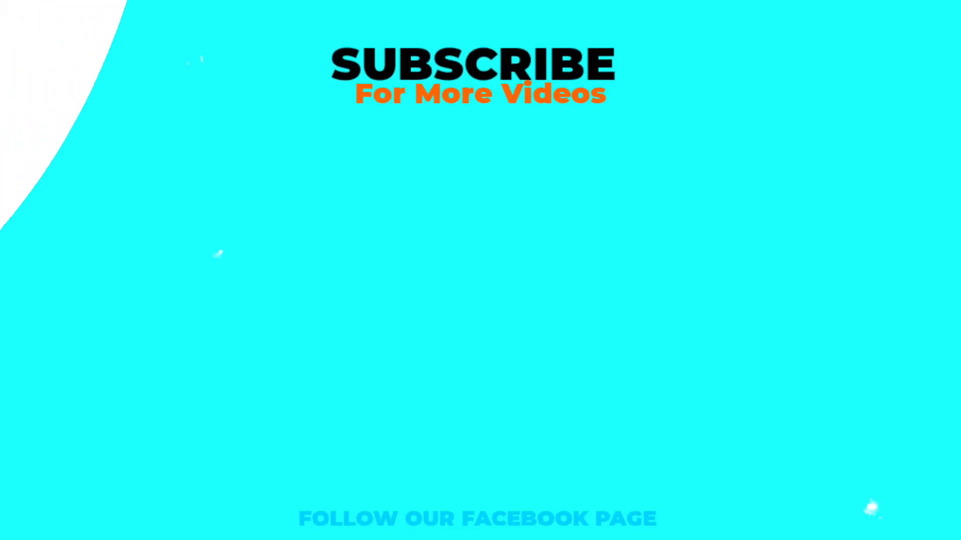